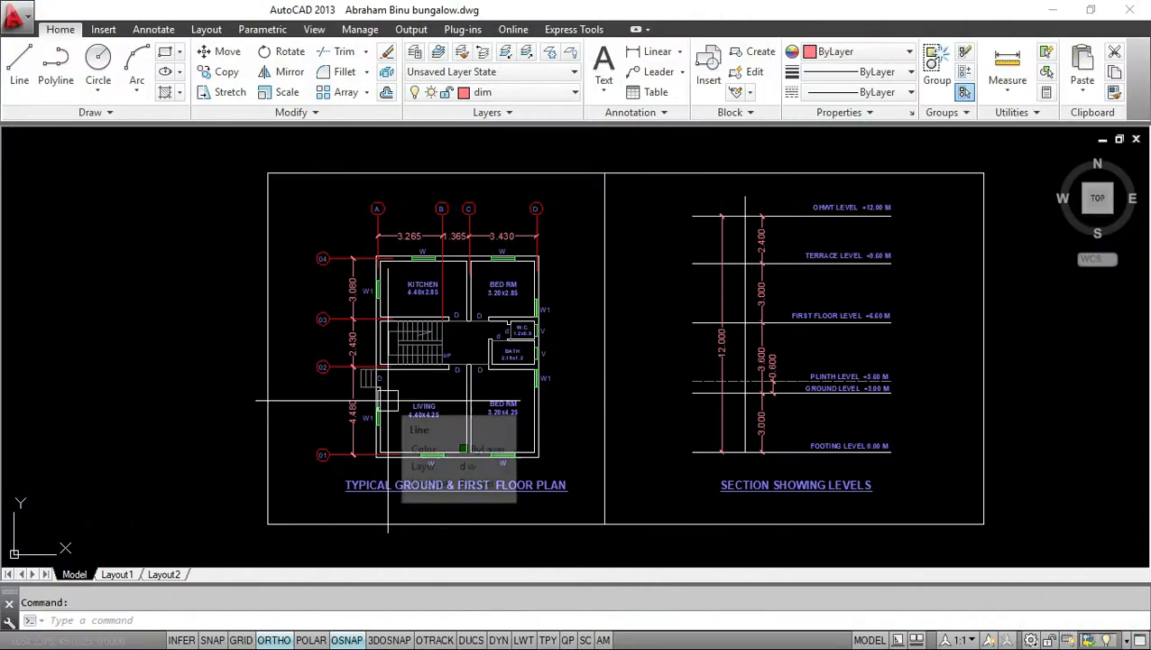
Examine the ground and first floor plan in AutoCAD, covering the stair area, living room, bedroom, bath and W.C. walls.
scroll(372, 390, "up", 2)
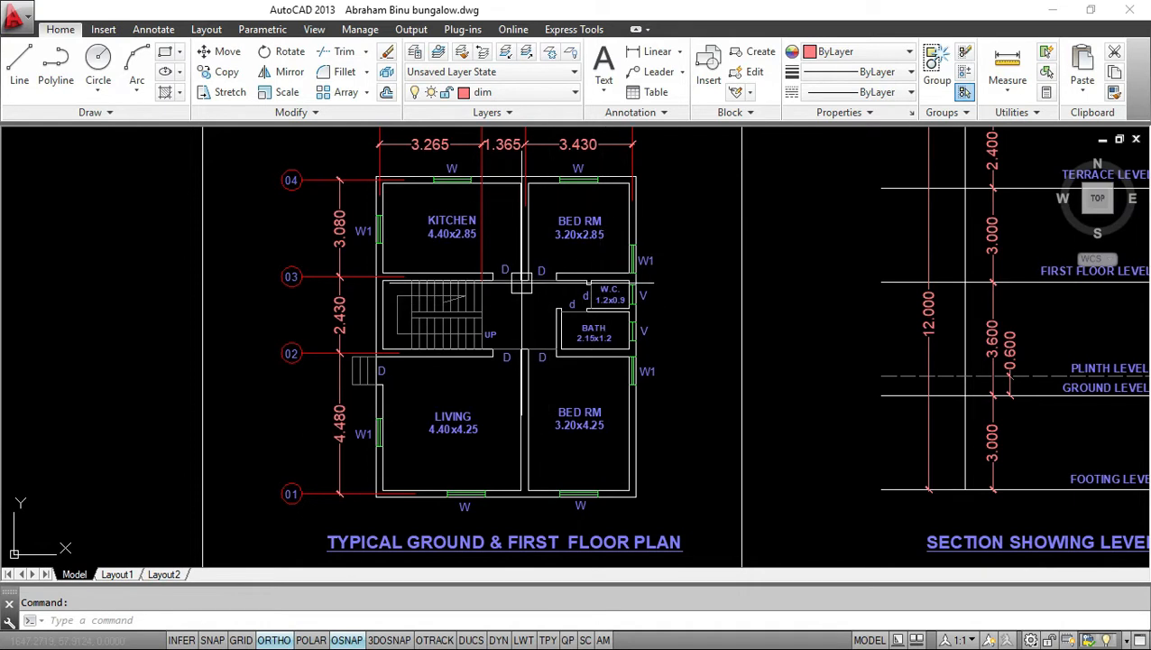
scroll(521, 280, "up", 2)
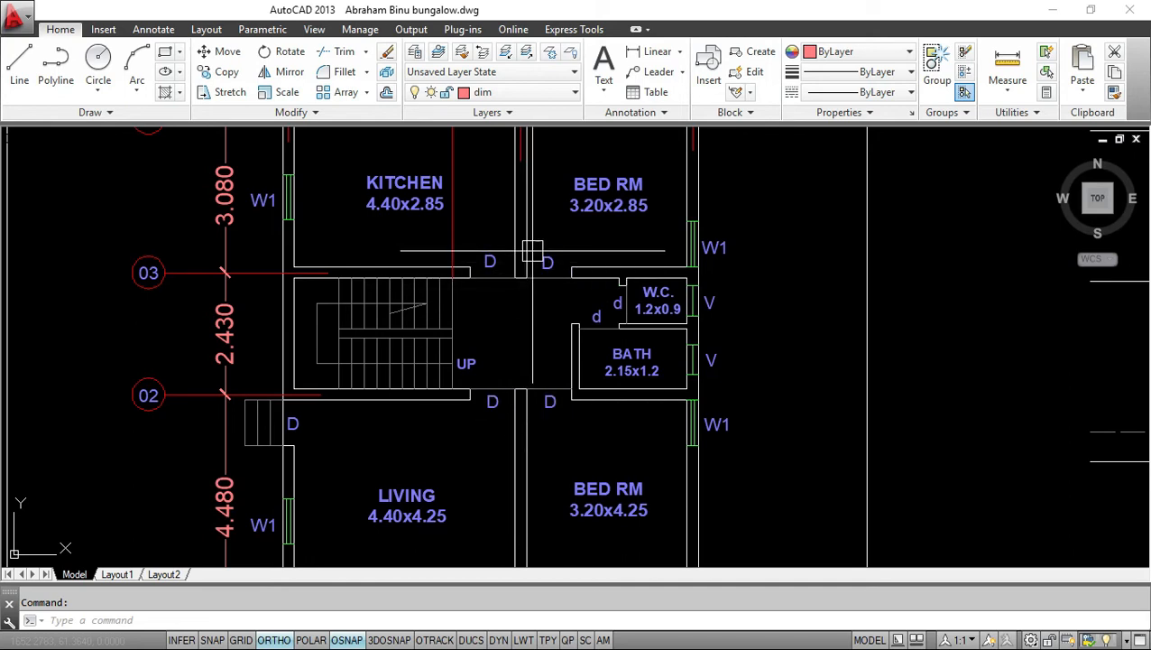
scroll(531, 251, "down", 2)
mouse_move(565, 341)
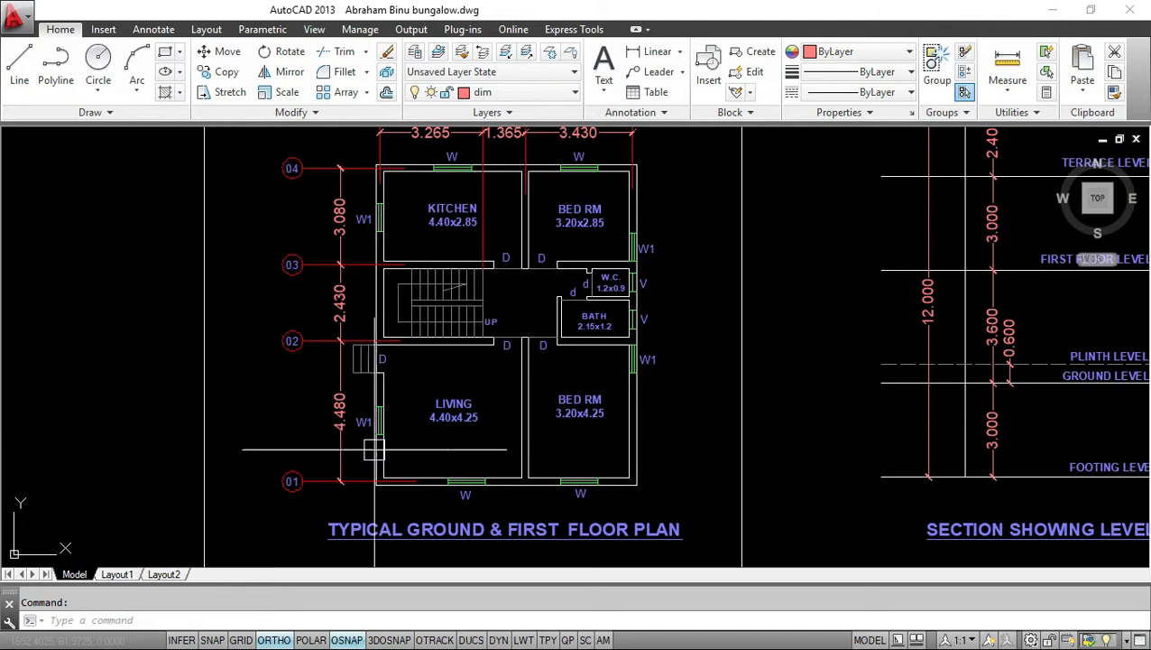
scroll(386, 470, "up", 2)
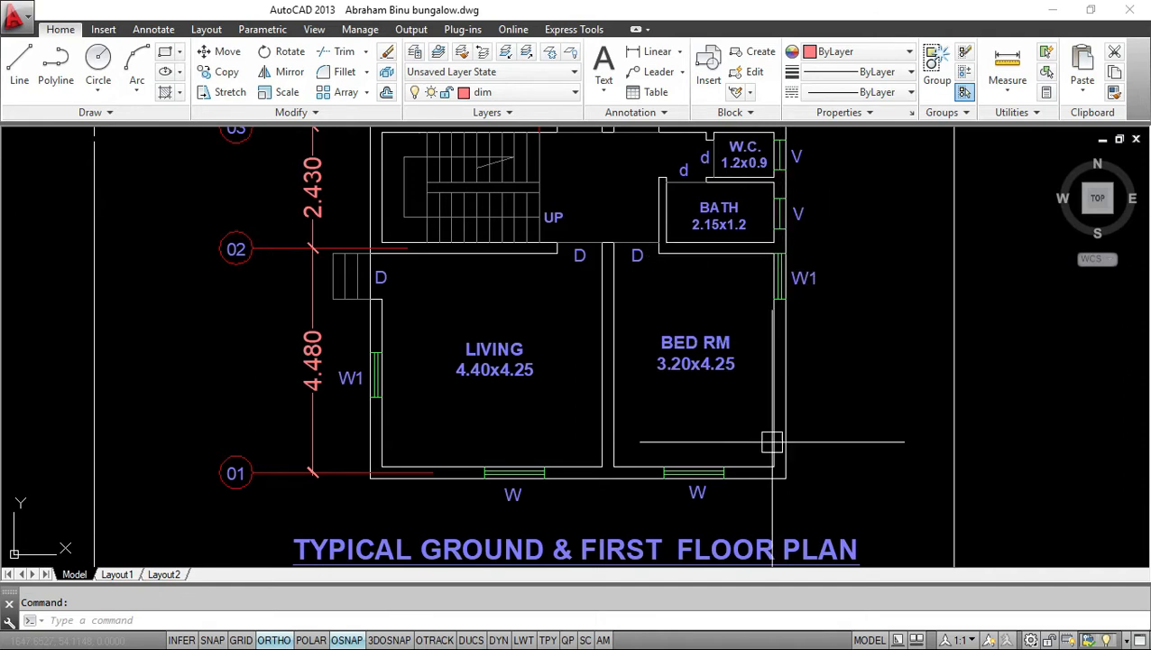
middle_click_drag(828, 319, 809, 436)
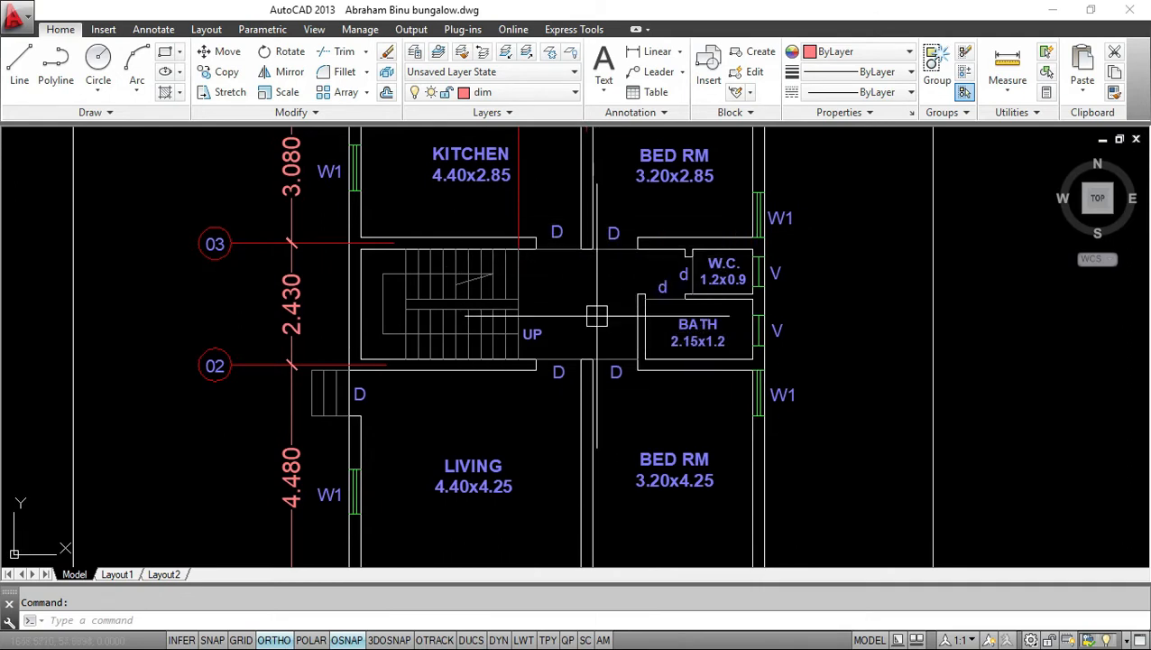
scroll(745, 271, "down", 2)
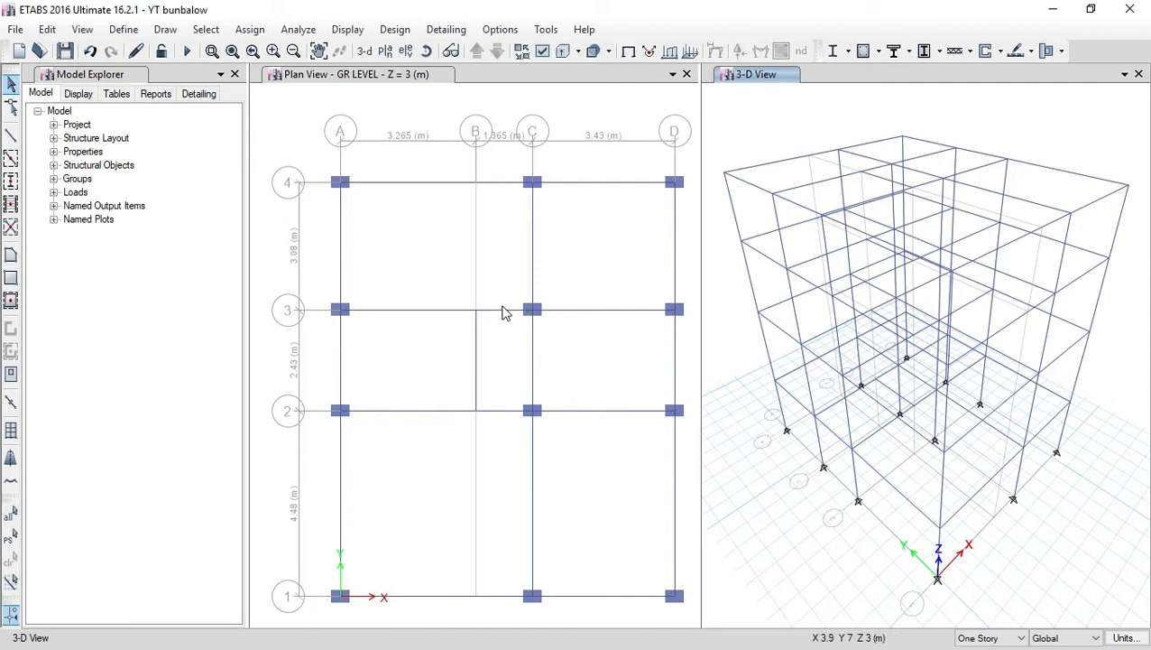
In ETABS, rotate the local axes of columns C3, C2, D2 and D1 by 90 degrees on all stories, and hide the axes display.
left_click(1022, 638)
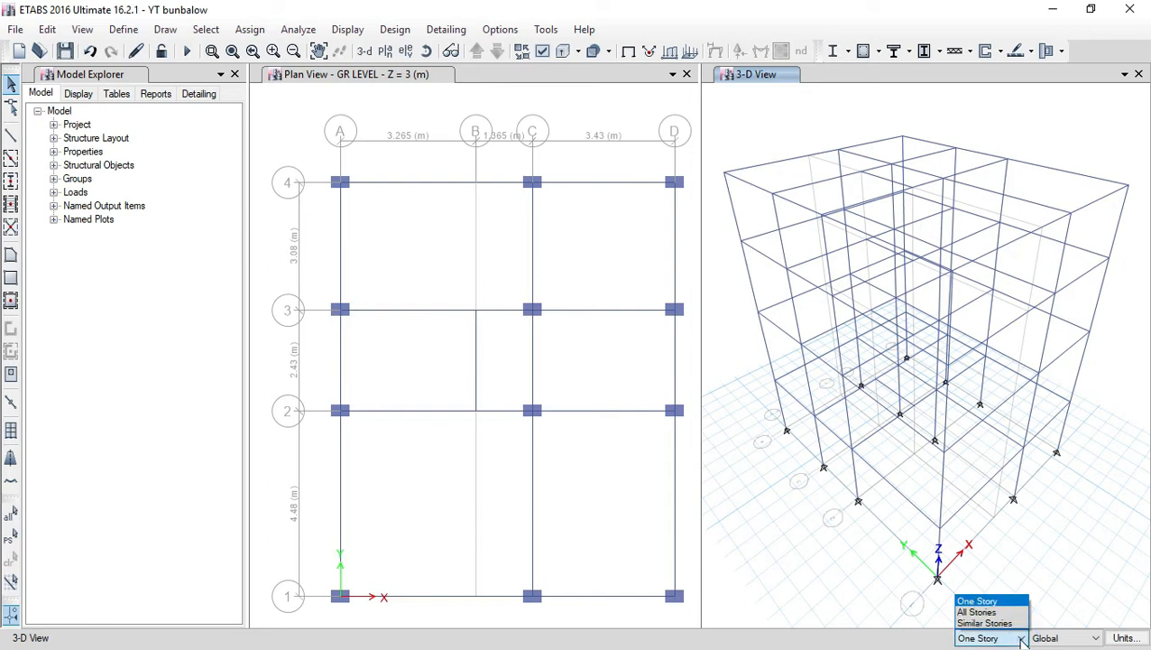
left_click(1011, 613)
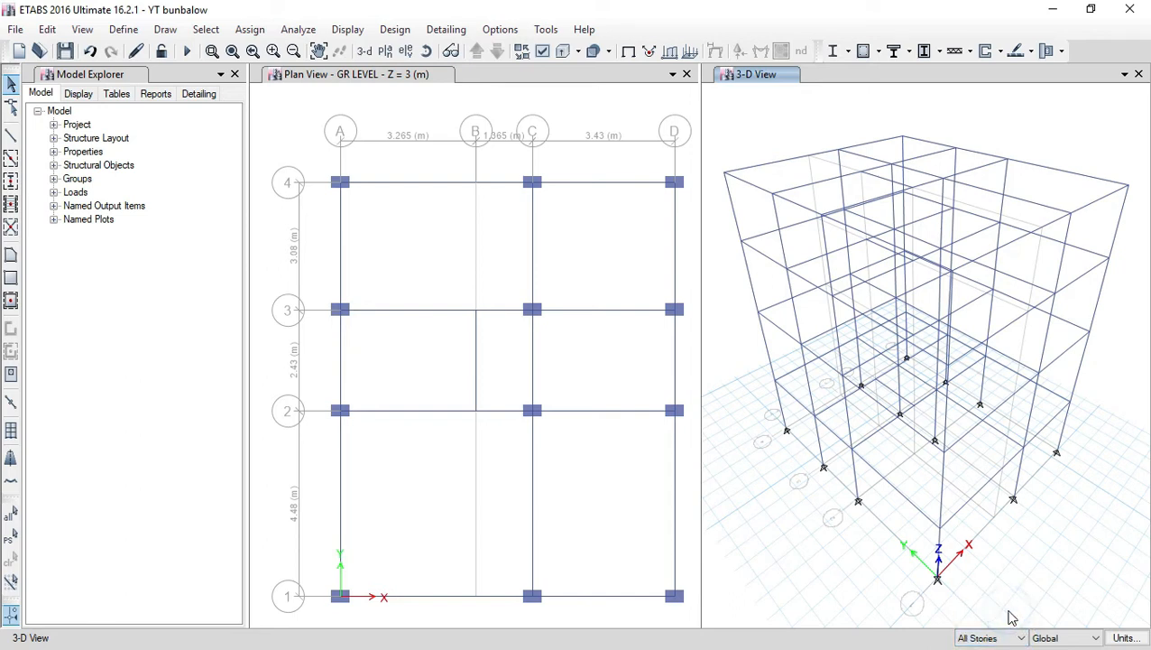
left_click_drag(506, 283, 562, 335)
left_click_drag(497, 381, 564, 430)
left_click_drag(678, 430, 687, 435)
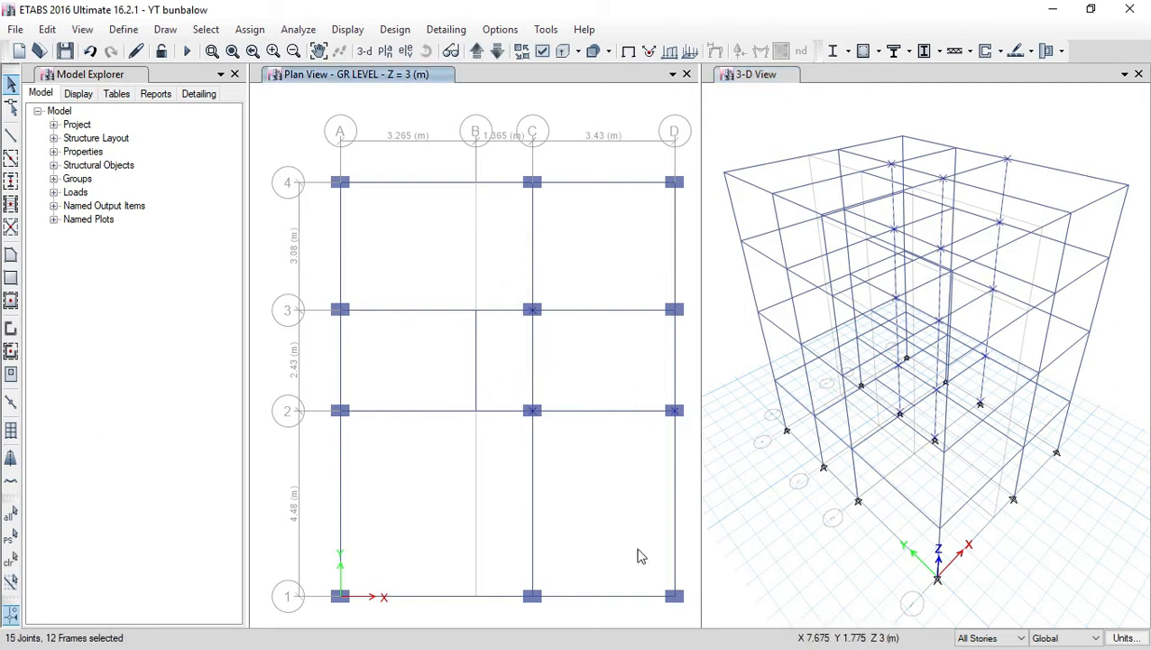
left_click_drag(653, 580, 689, 617)
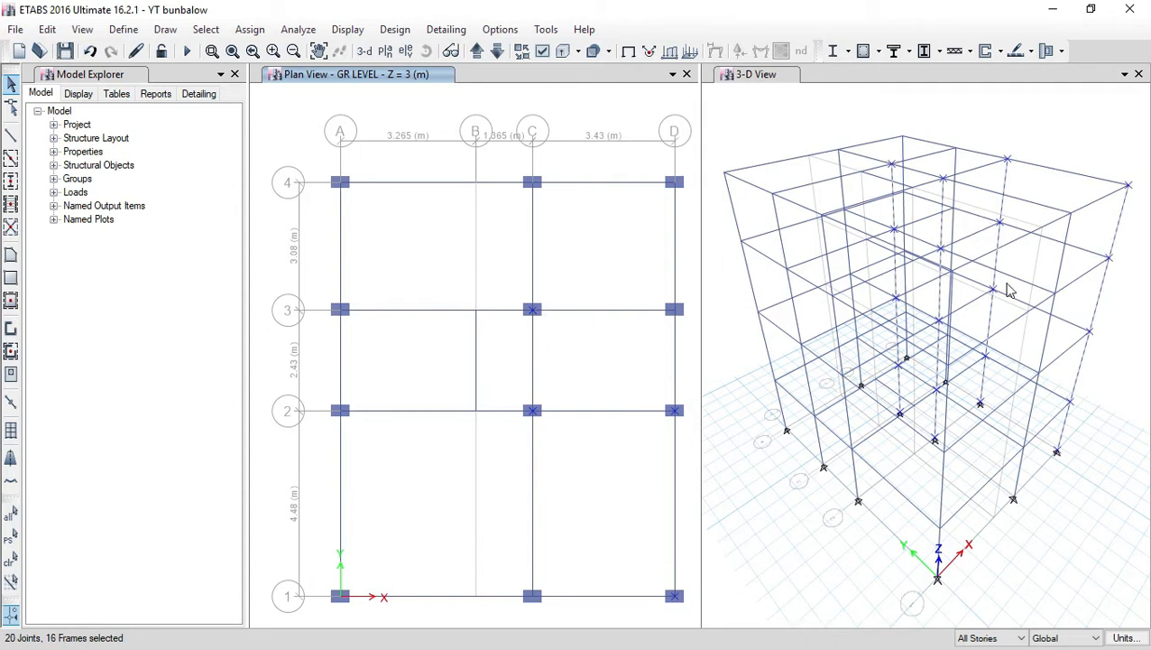
left_click(250, 29)
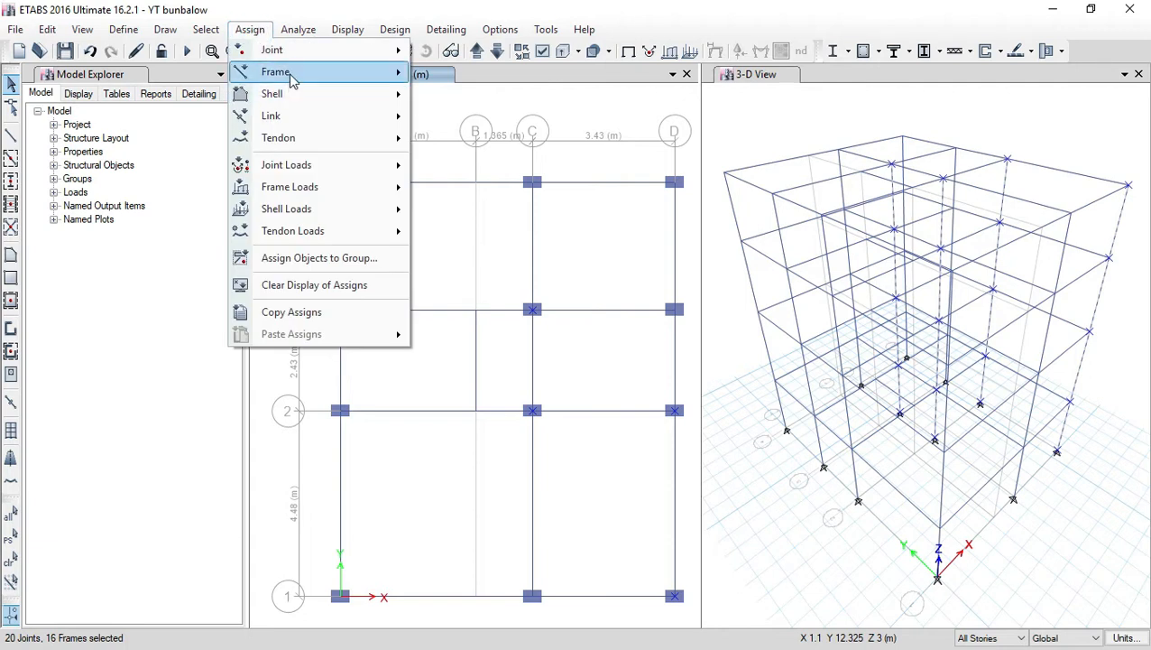
mouse_move(290, 79)
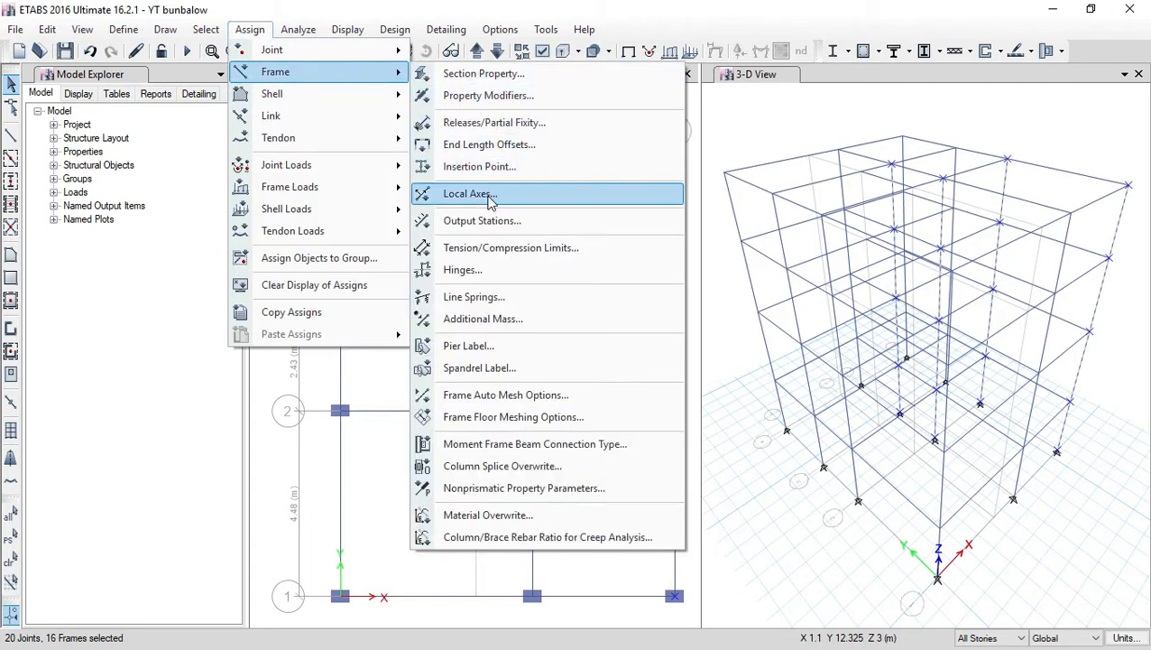
left_click(469, 193)
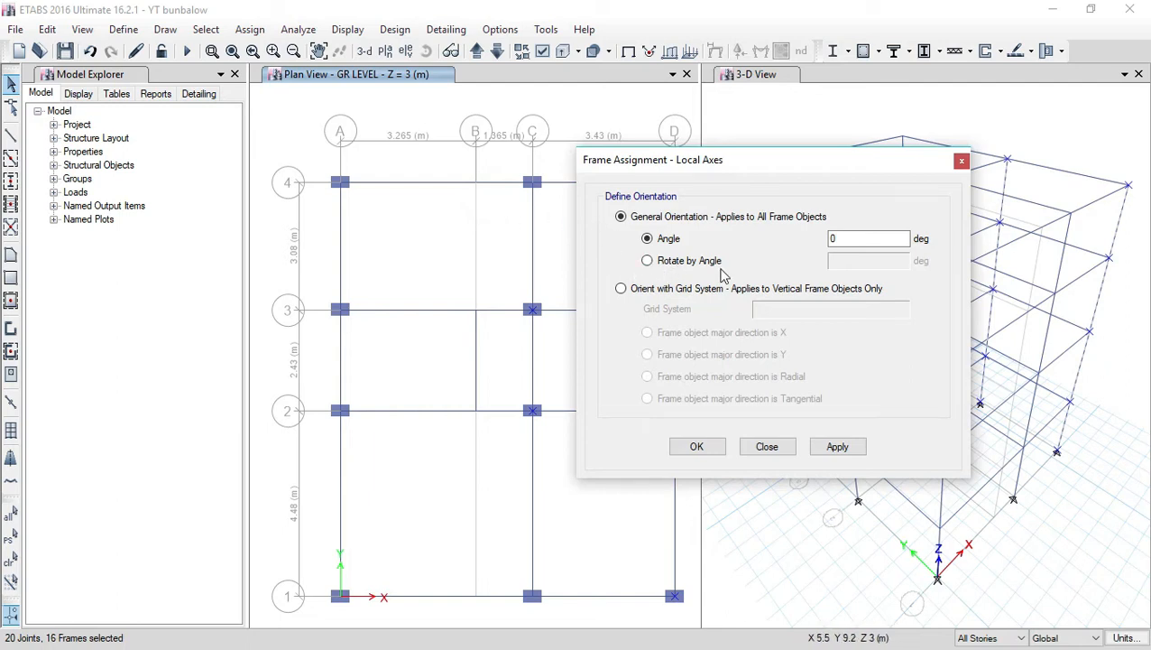
left_click(647, 260)
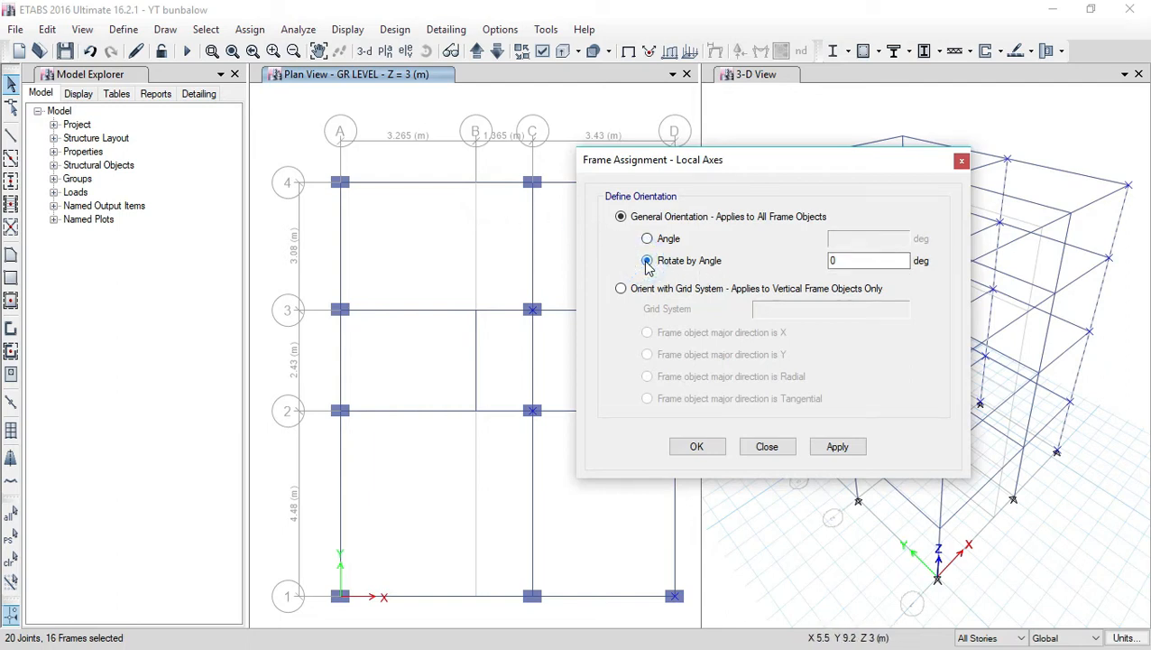
double_click(838, 261)
type("90")
left_click(849, 448)
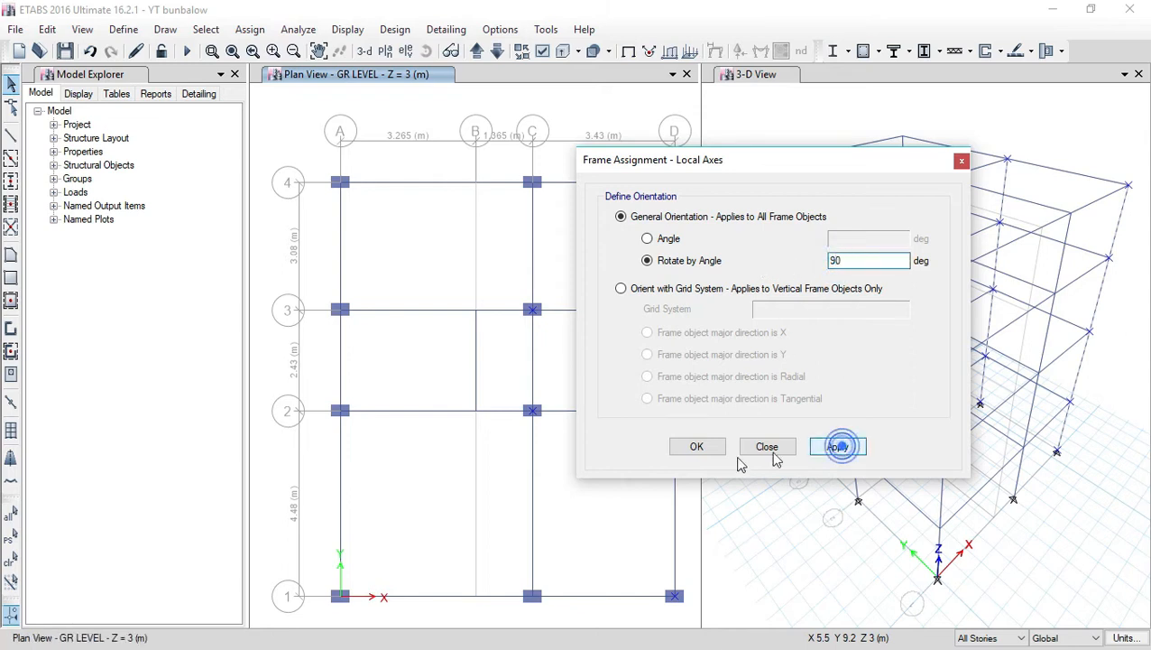
left_click(691, 446)
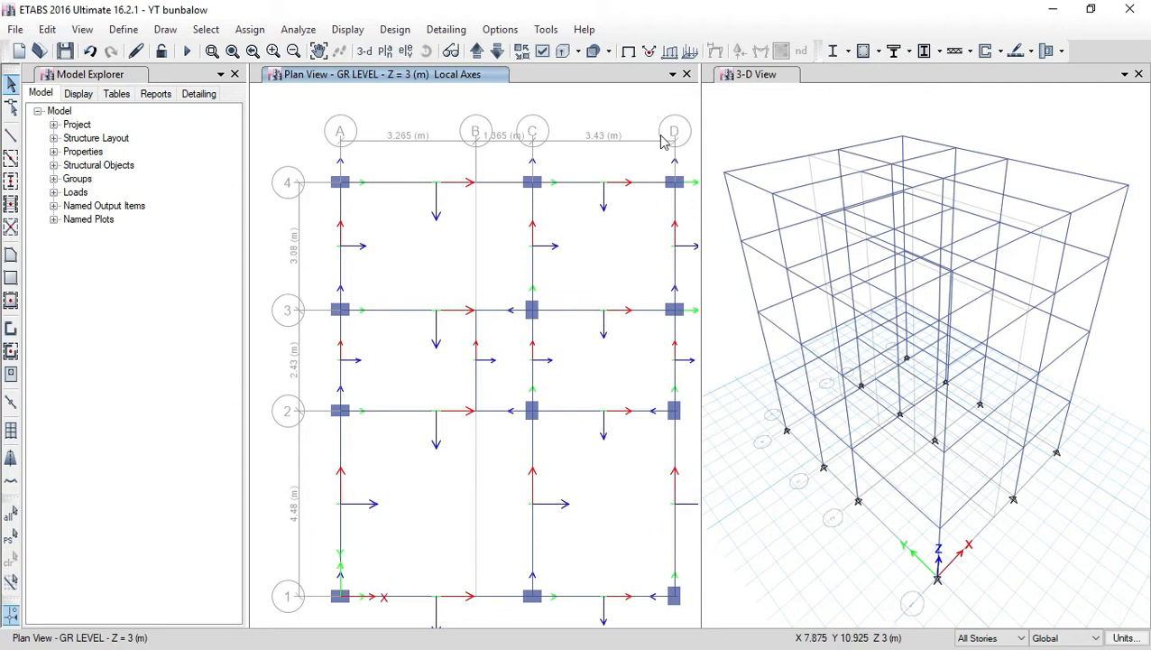
left_click(629, 54)
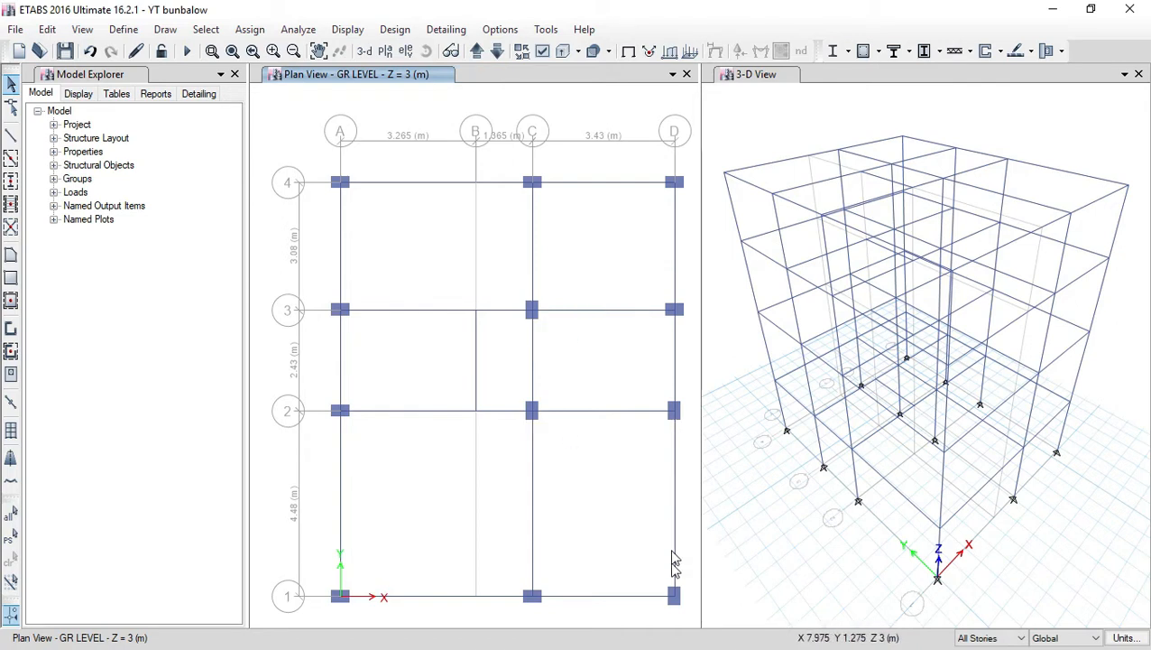
middle_click_drag(608, 478, 597, 470)
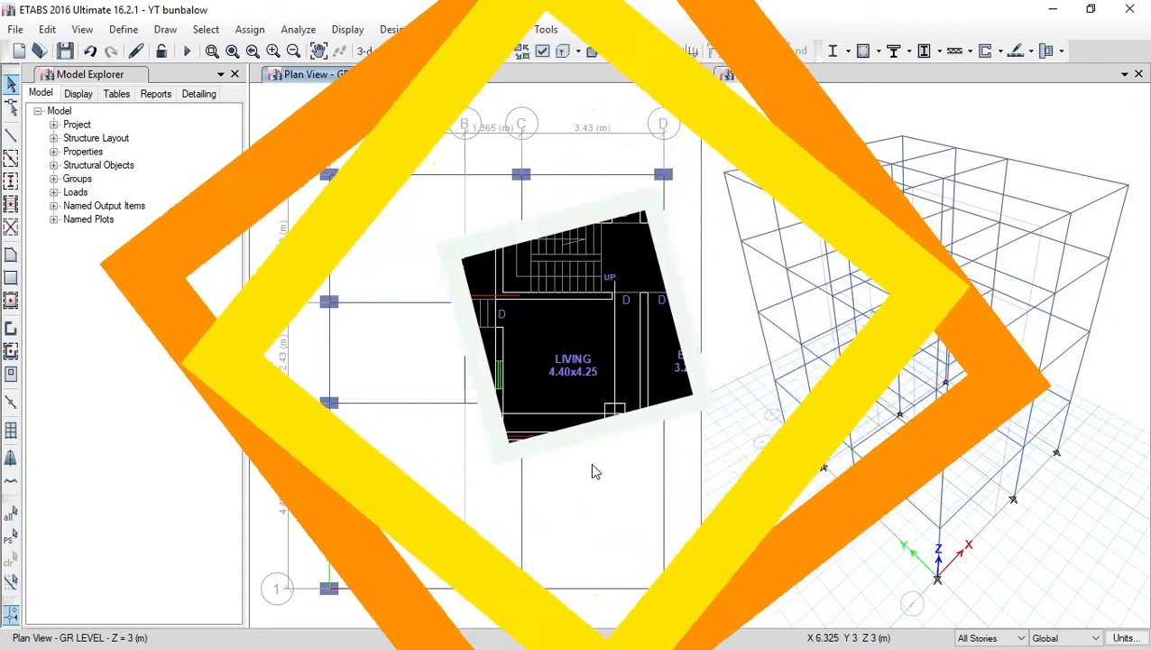
Check the W.C. and bath walls in the AutoCAD plan, and select the ETABS beams on grid D between grids 2 and 3.
scroll(664, 332, "up", 2)
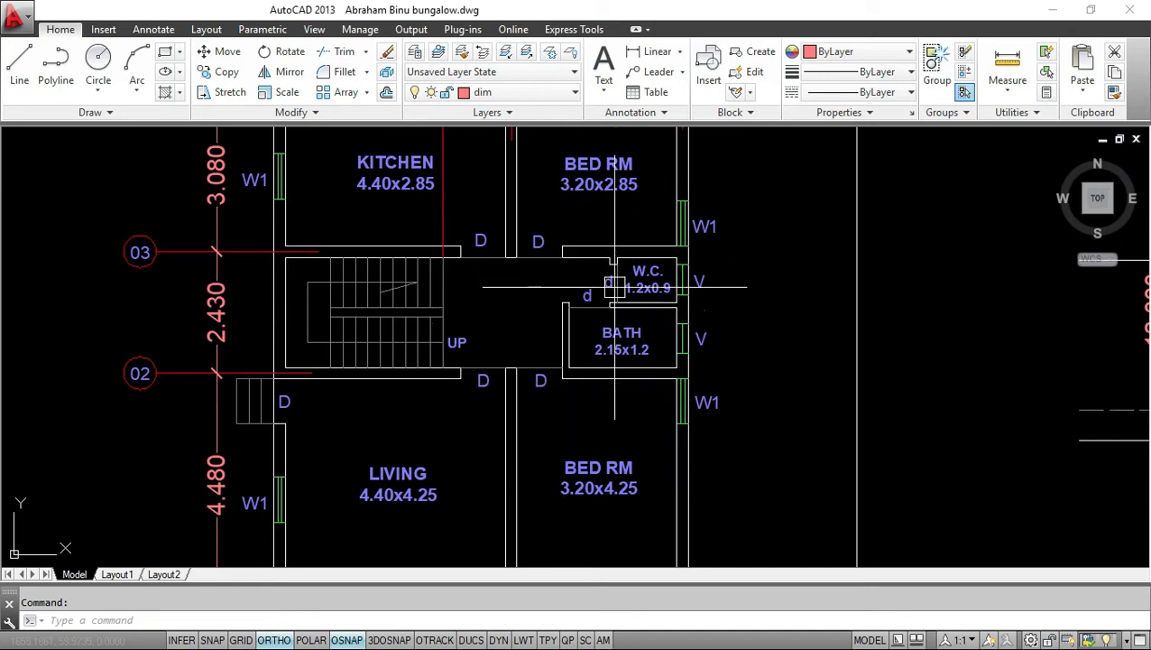
mouse_move(615, 295)
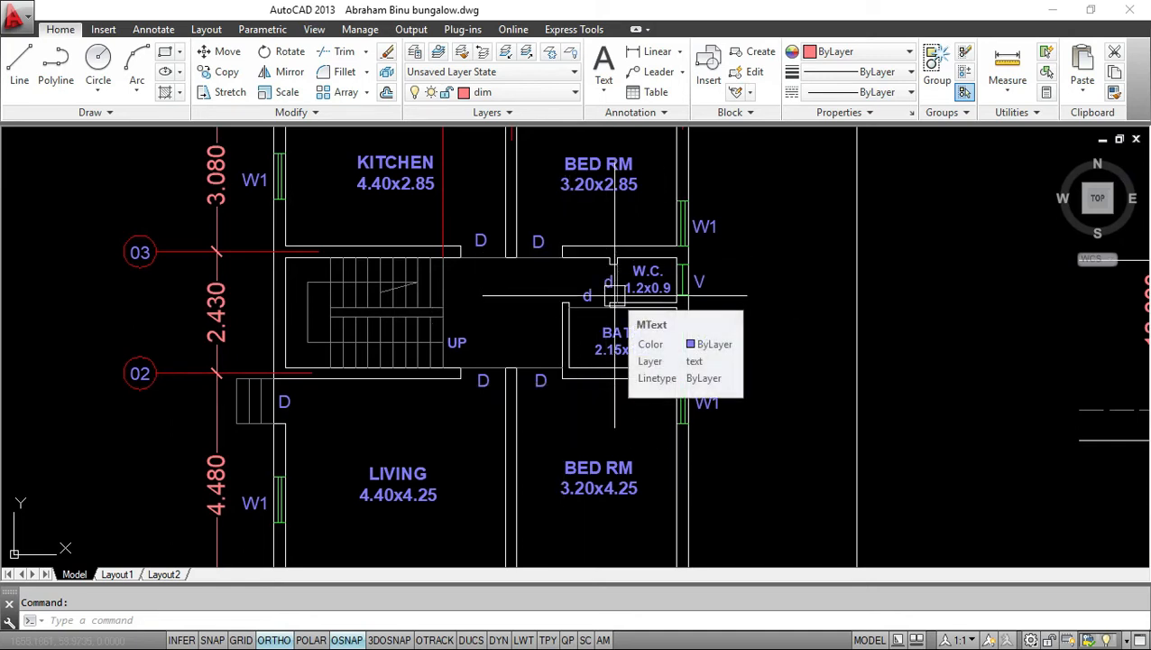
mouse_move(566, 379)
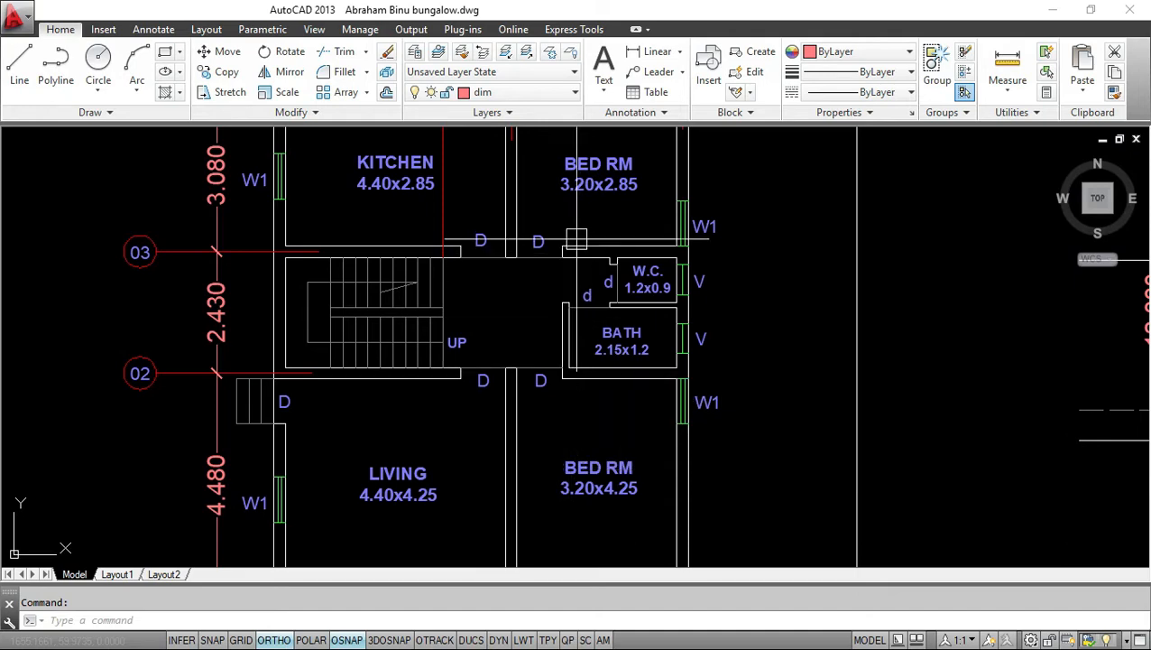
mouse_move(565, 292)
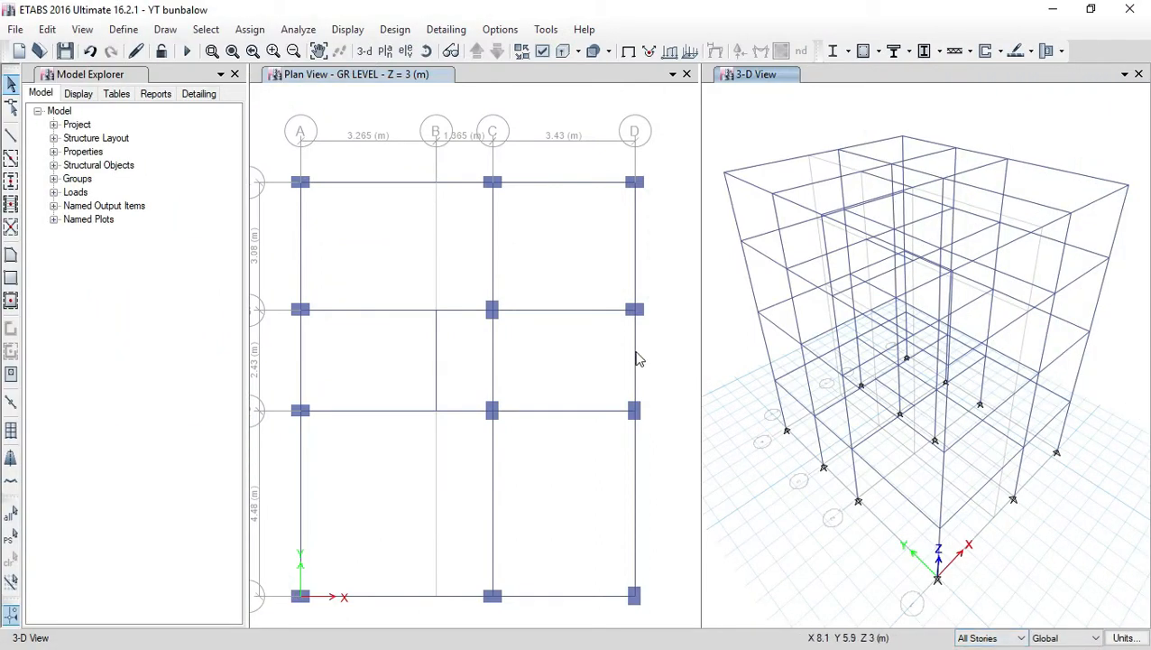
left_click(636, 358)
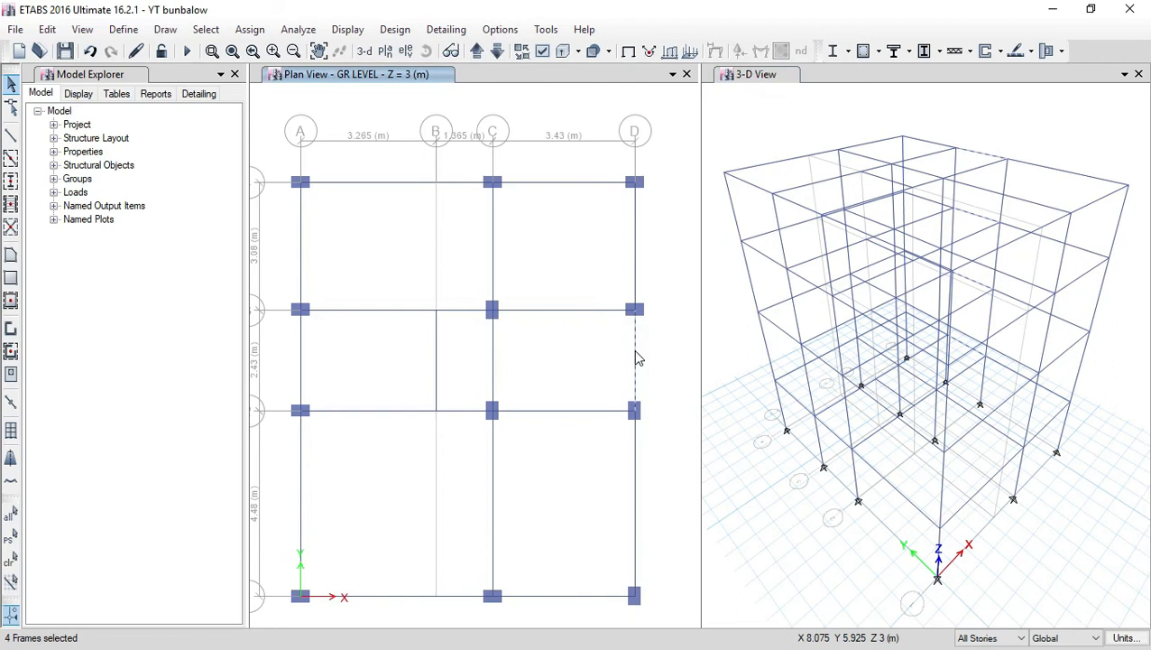
left_click(47, 30)
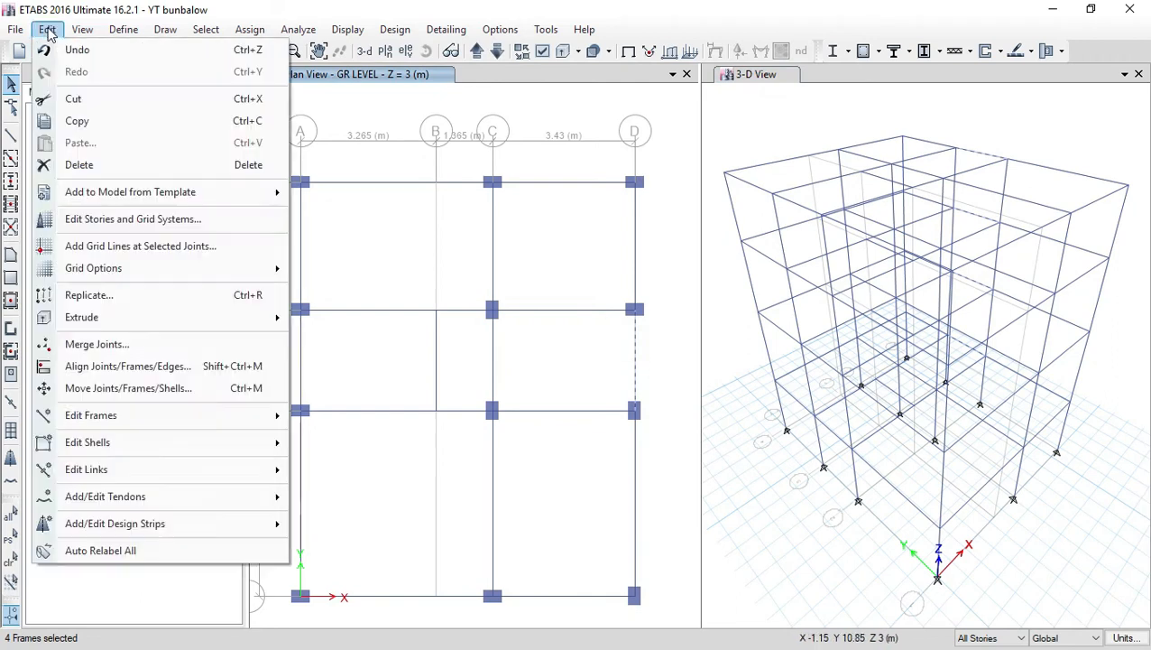
left_click(135, 294)
left_click_drag(548, 126, 806, 131)
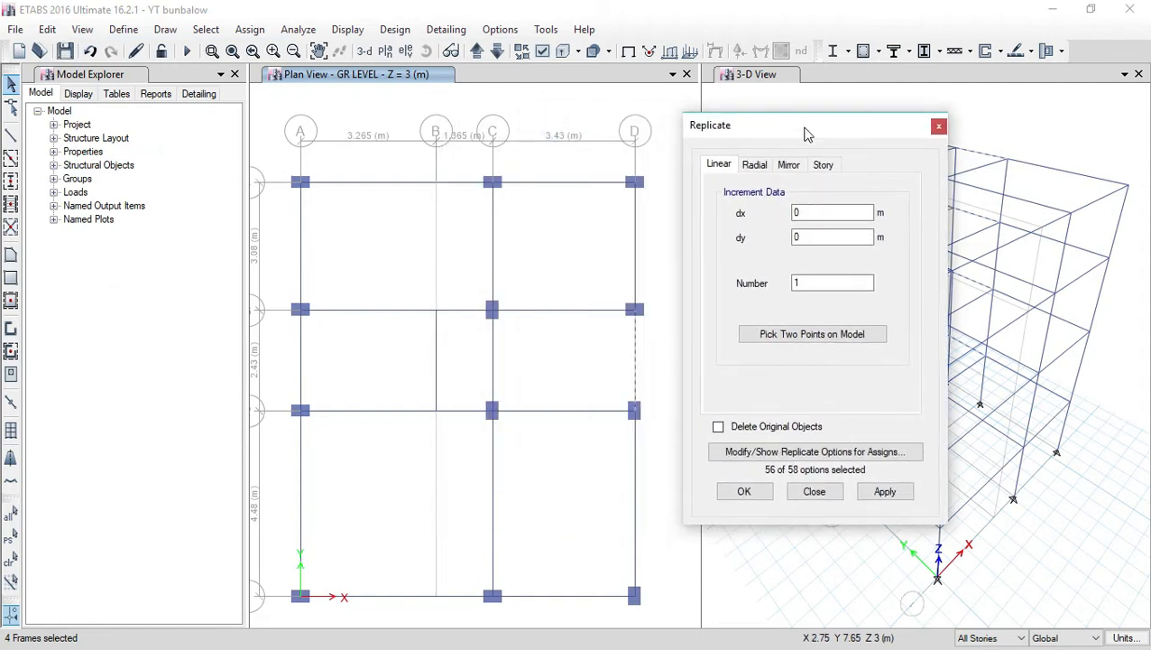
left_click(722, 168)
double_click(816, 213)
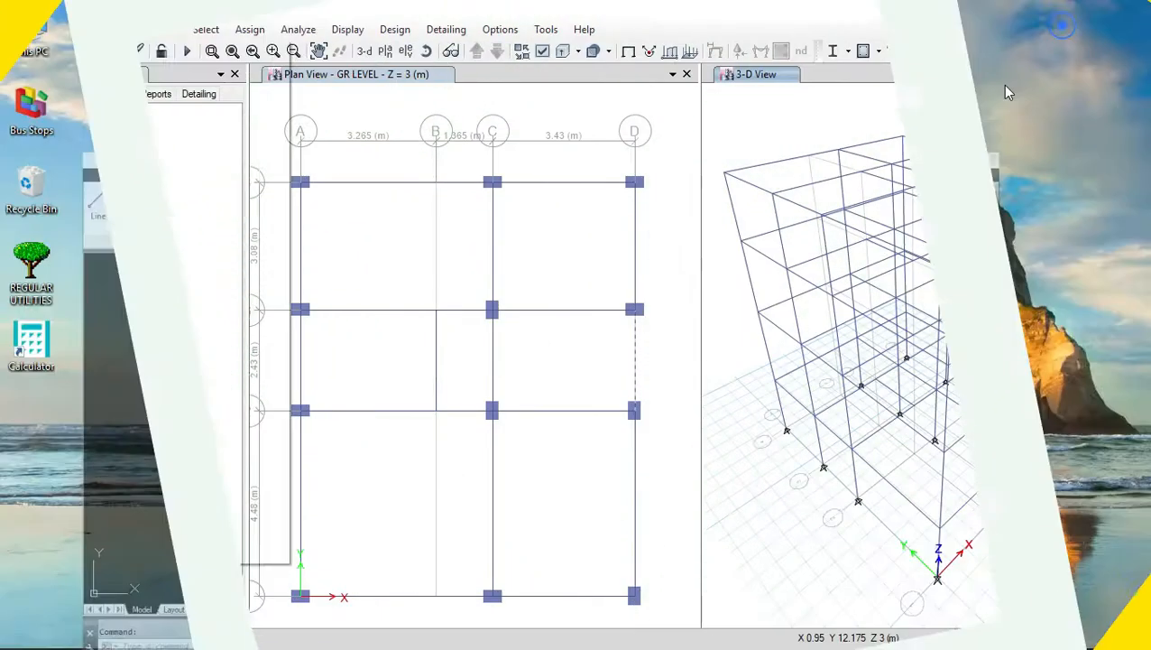
Replicate the selected grid D beams linearly once with dx -2.365 m and dy 0.
left_click(47, 29)
mouse_move(151, 315)
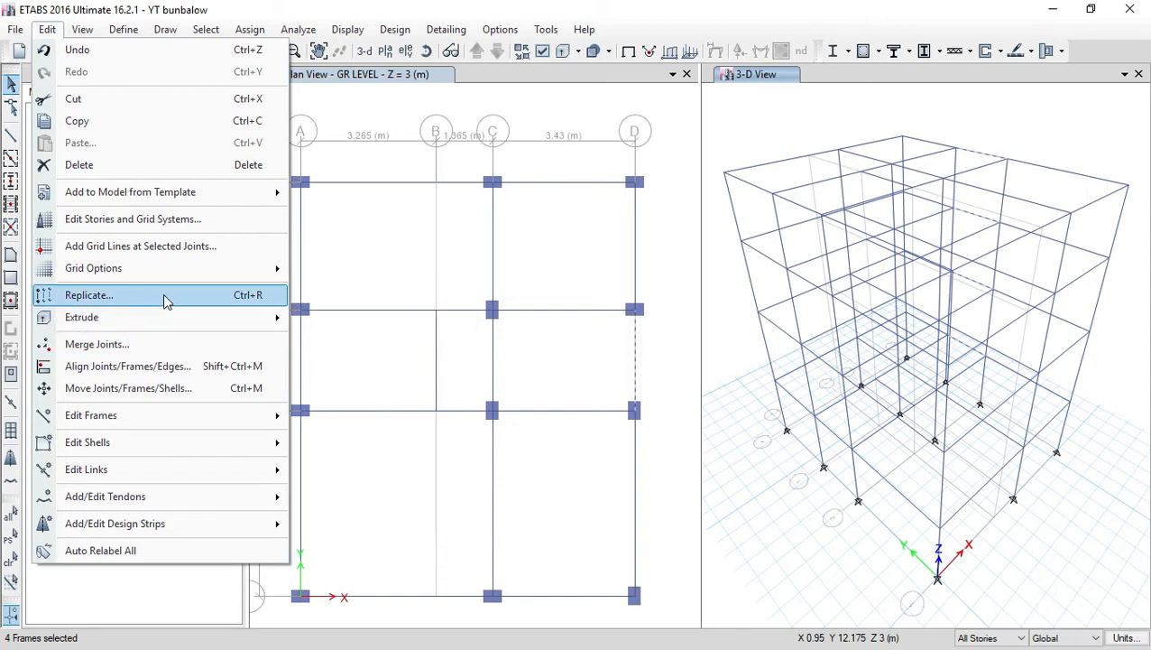
left_click(162, 295)
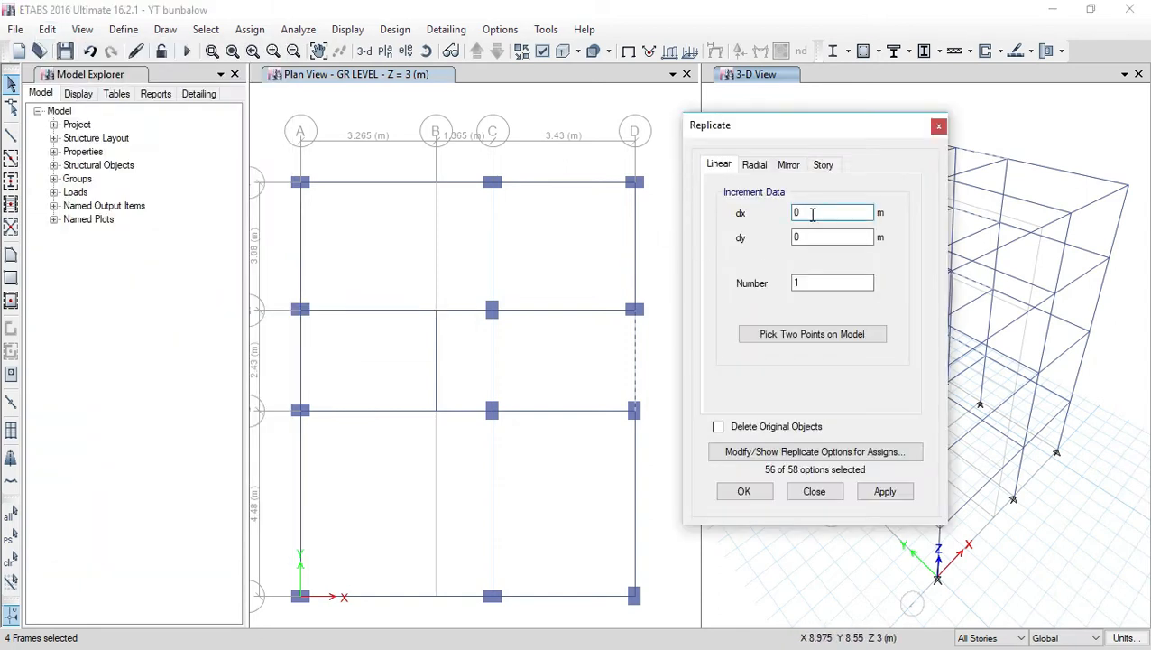
double_click(808, 212)
key("Return")
type("-2.365")
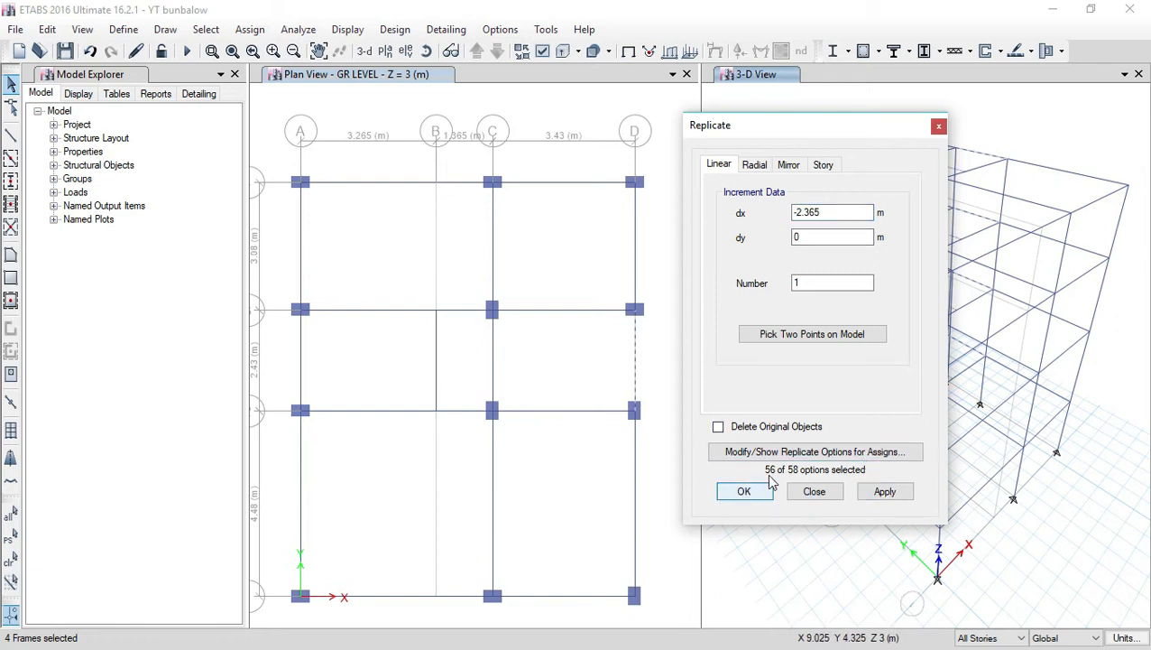
left_click_drag(812, 129, 1045, 127)
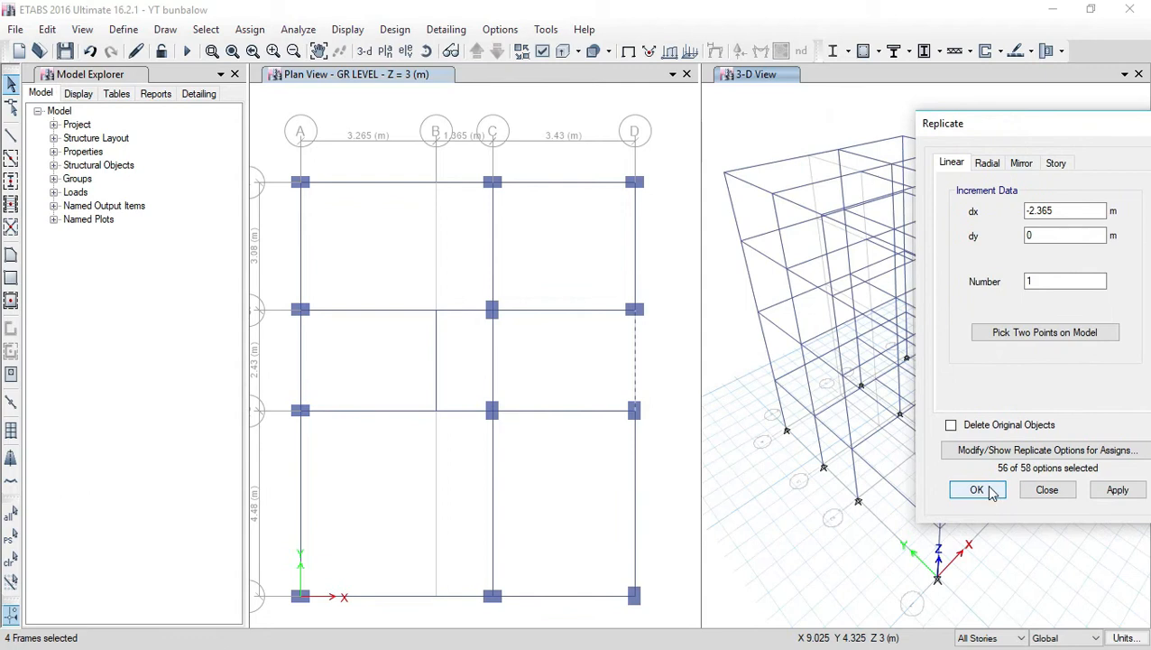
scroll(388, 374, "down", 3)
scroll(445, 372, "up", 3)
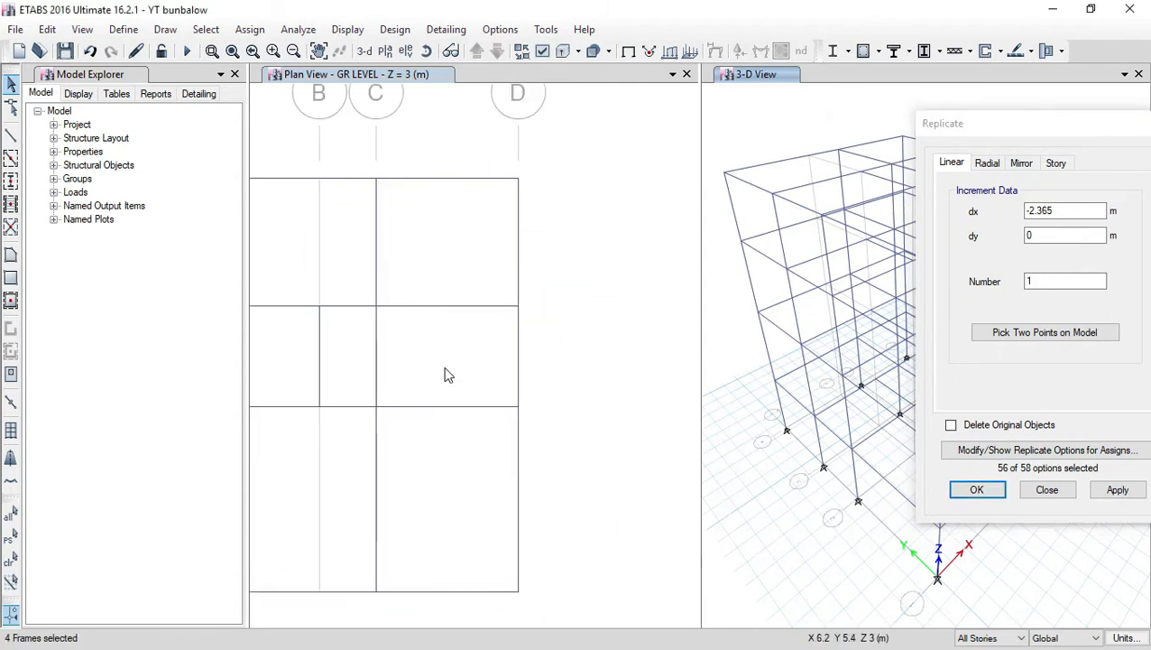
left_click(1119, 490)
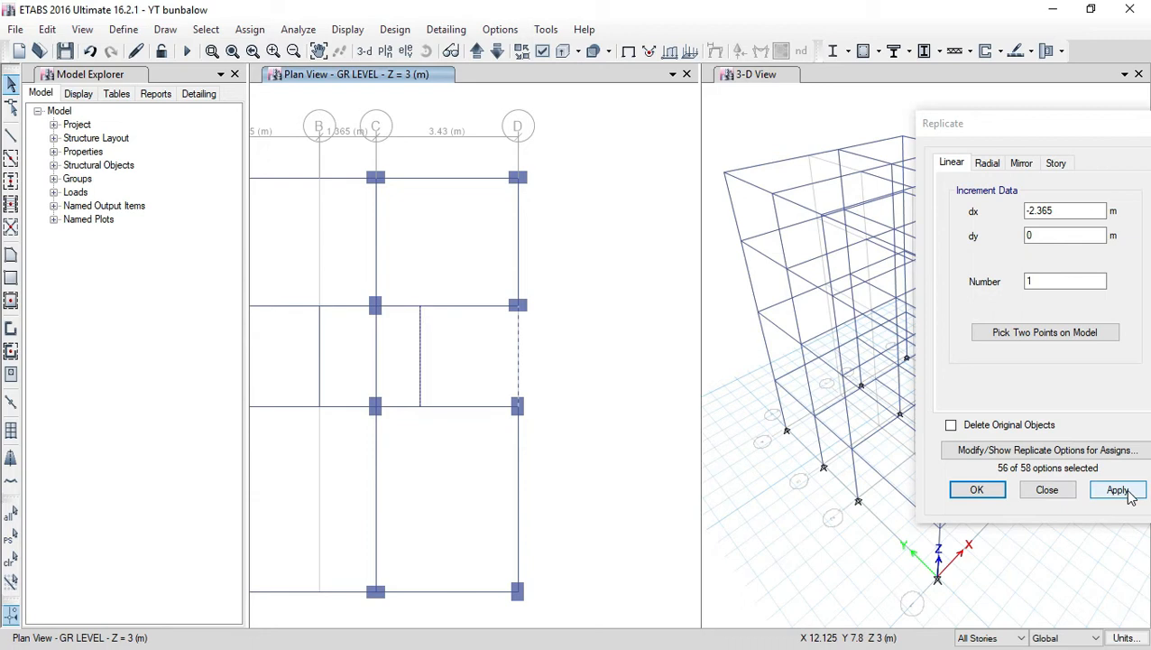
left_click(1126, 496)
left_click(990, 492)
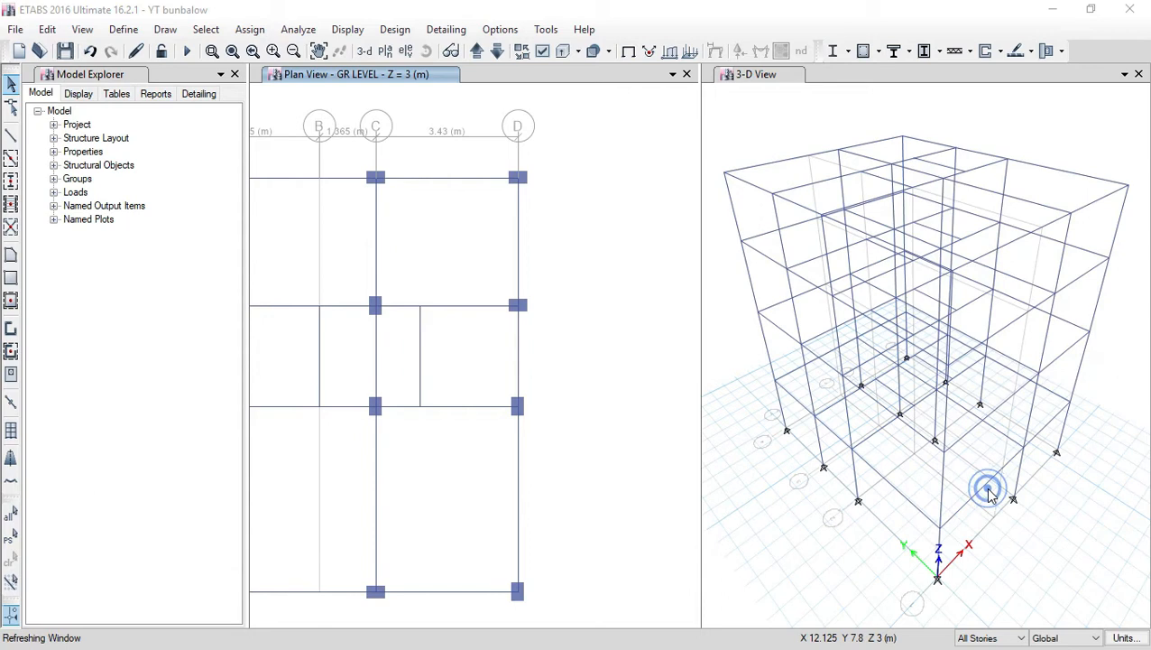
Replicate the grid 2 beams between grids C and D linearly once with dx 0 and dy 1.415 m.
middle_click_drag(609, 409, 668, 351)
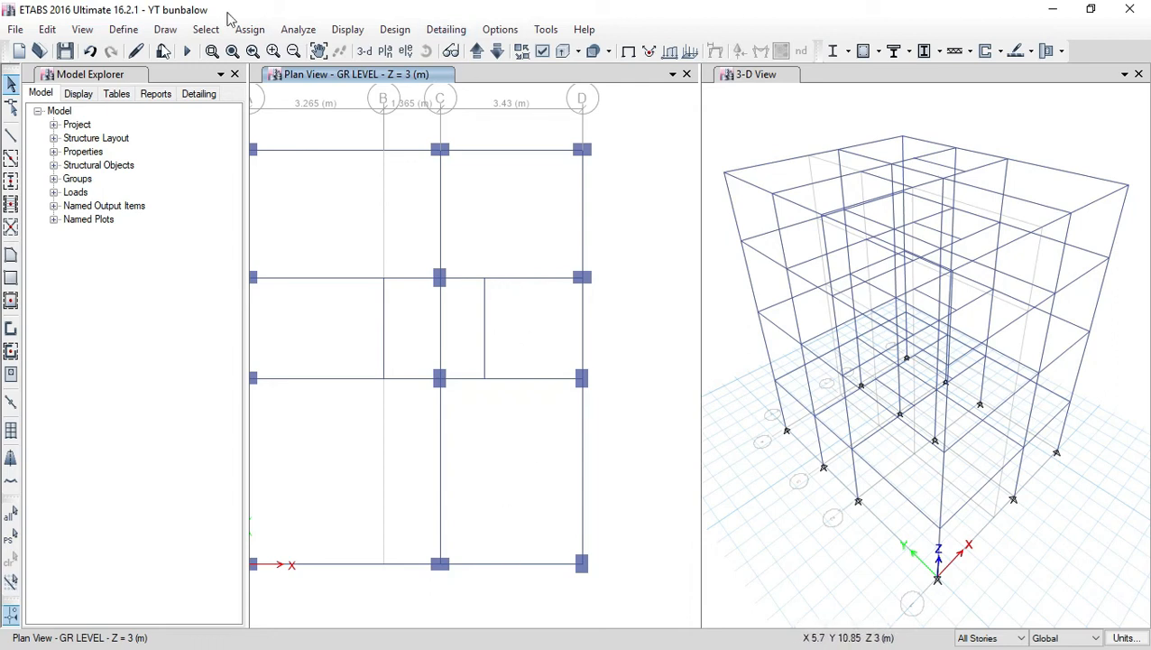
left_click(540, 381)
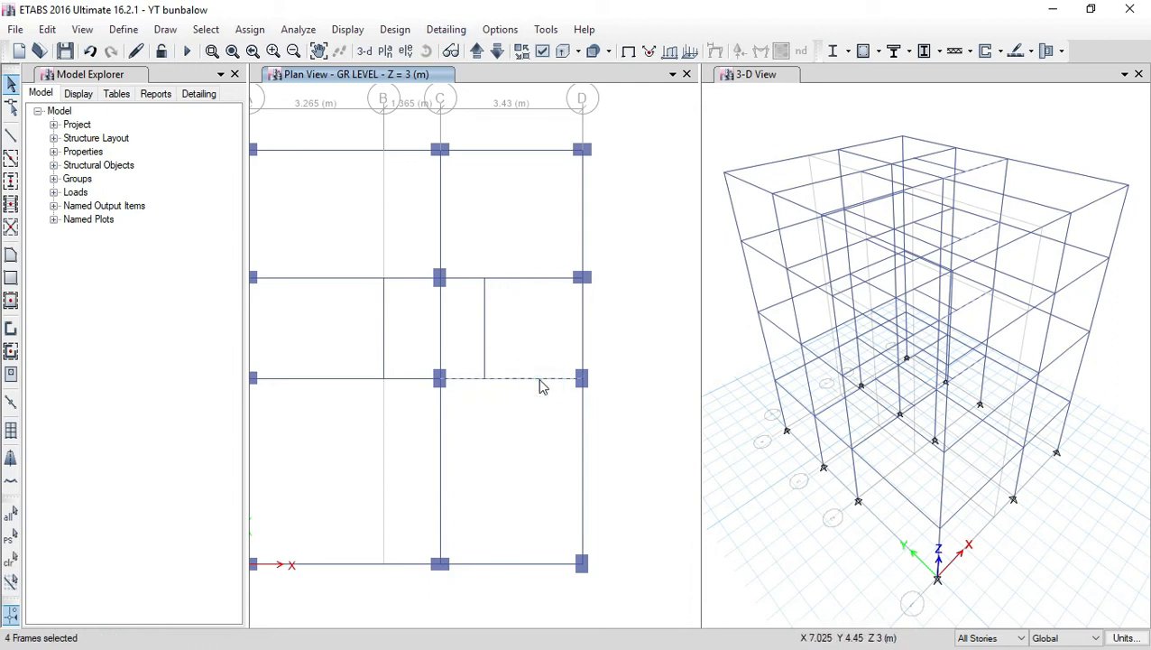
left_click(47, 30)
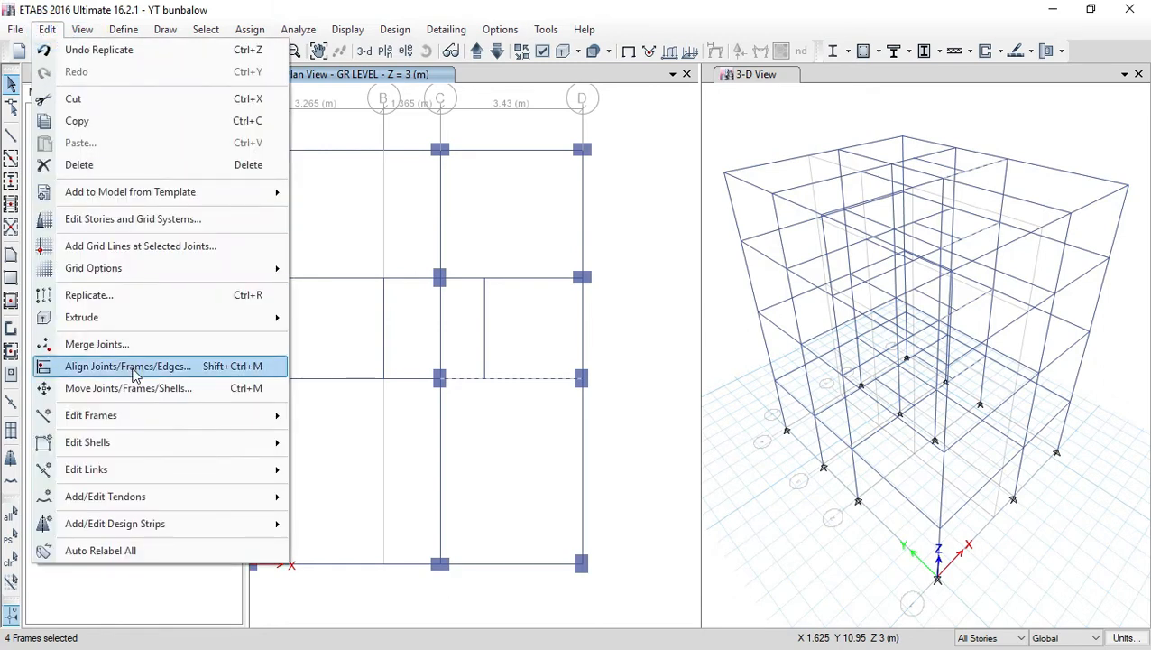
left_click(113, 295)
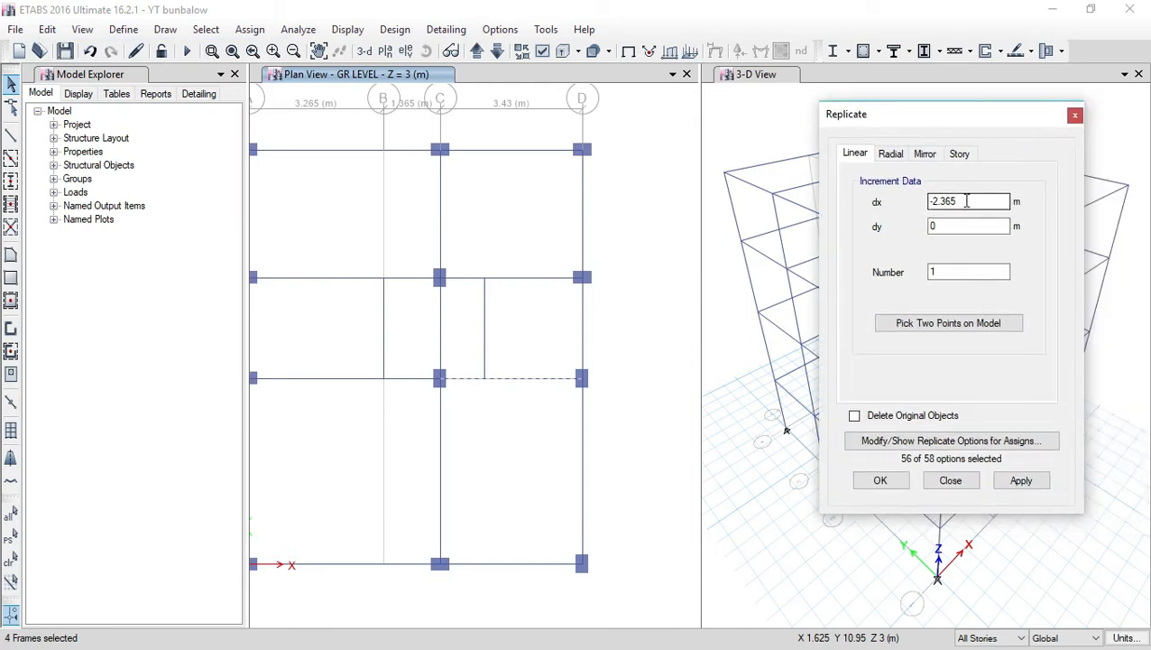
double_click(966, 201)
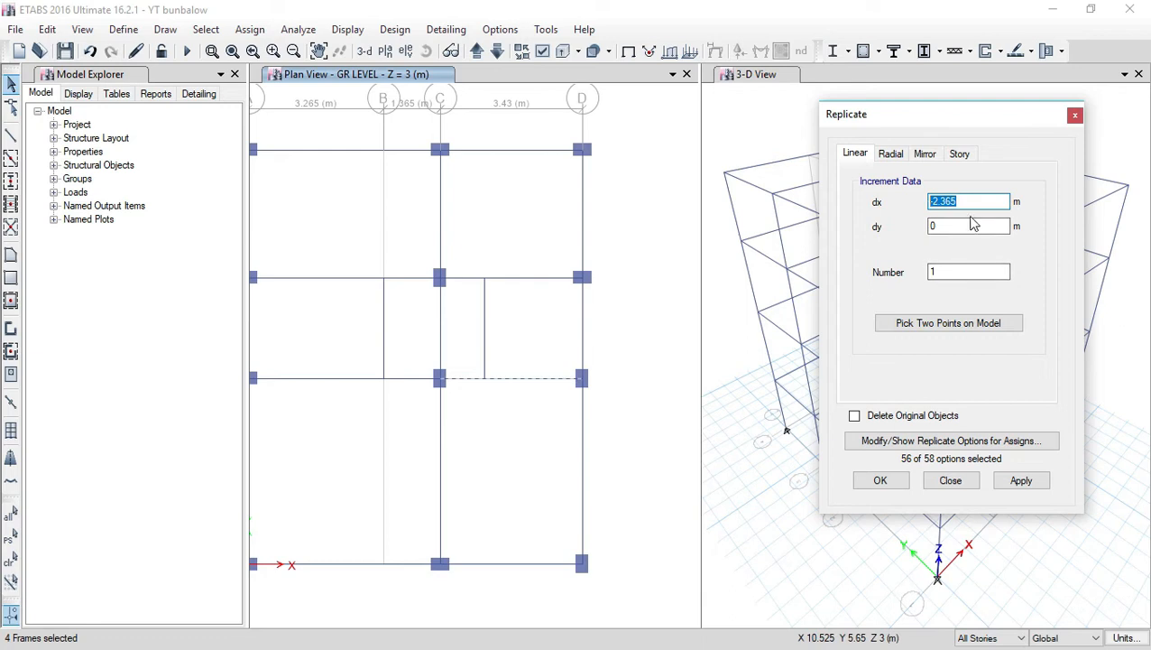
type("0")
double_click(951, 227)
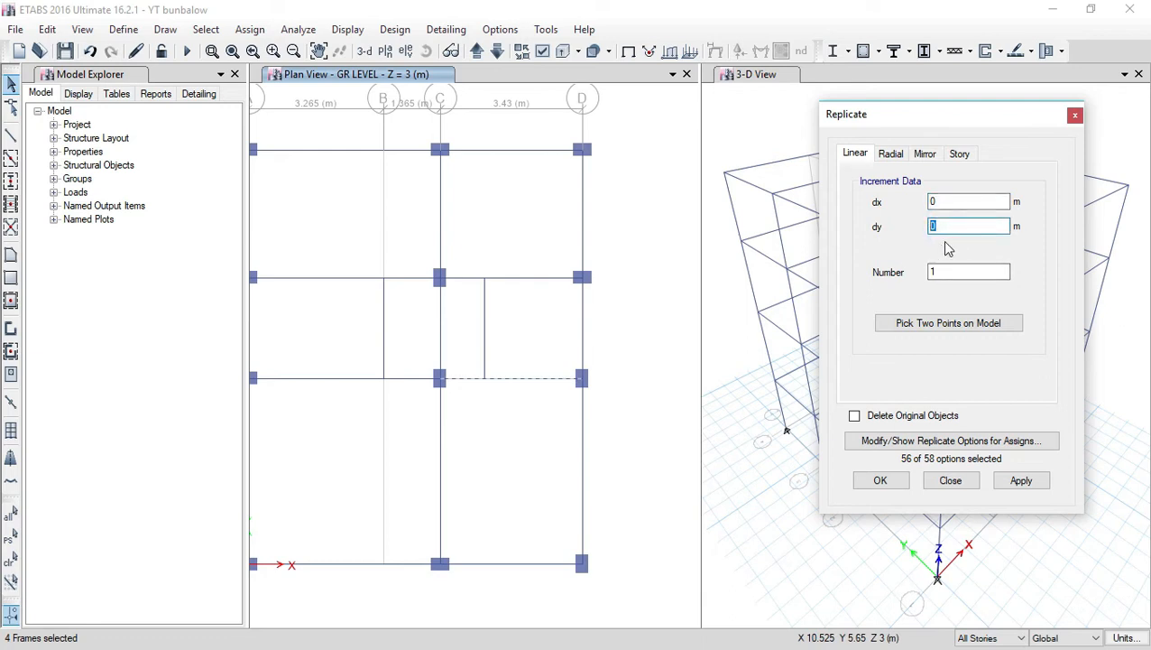
type(".115+1.2+.1")
key("Return")
key("Return")
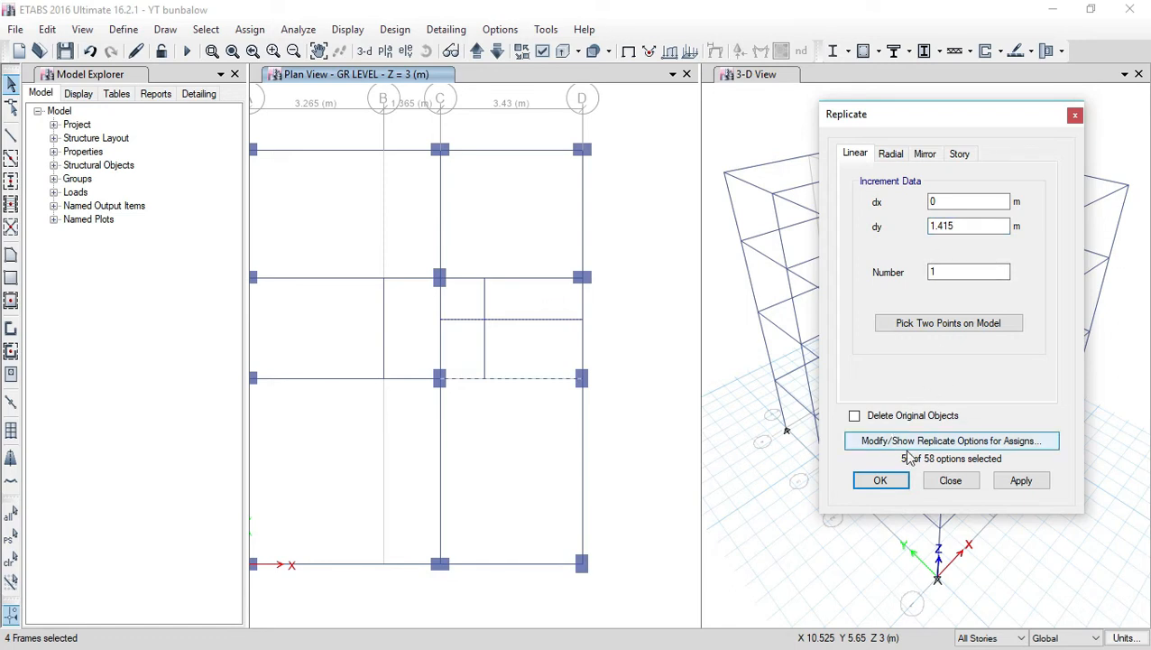
left_click(881, 481)
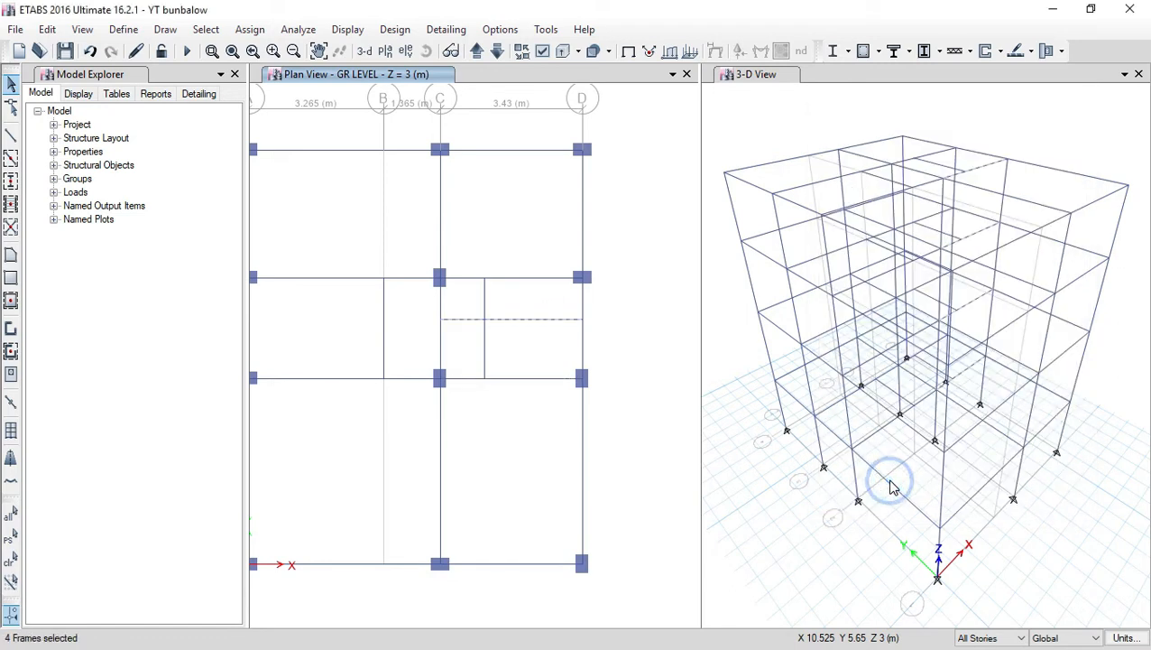
Replicate the grid D beams between grids 2 and 3 linearly once with dx -1.415 m and dy 0.
left_click(582, 339)
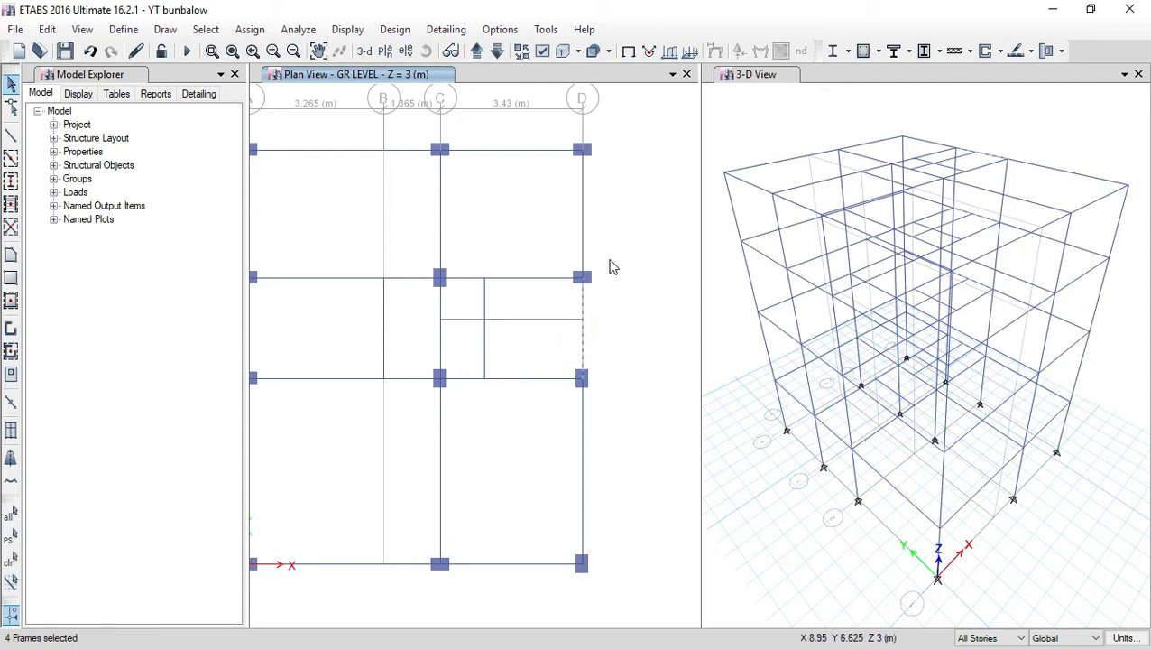
left_click(46, 30)
left_click(112, 294)
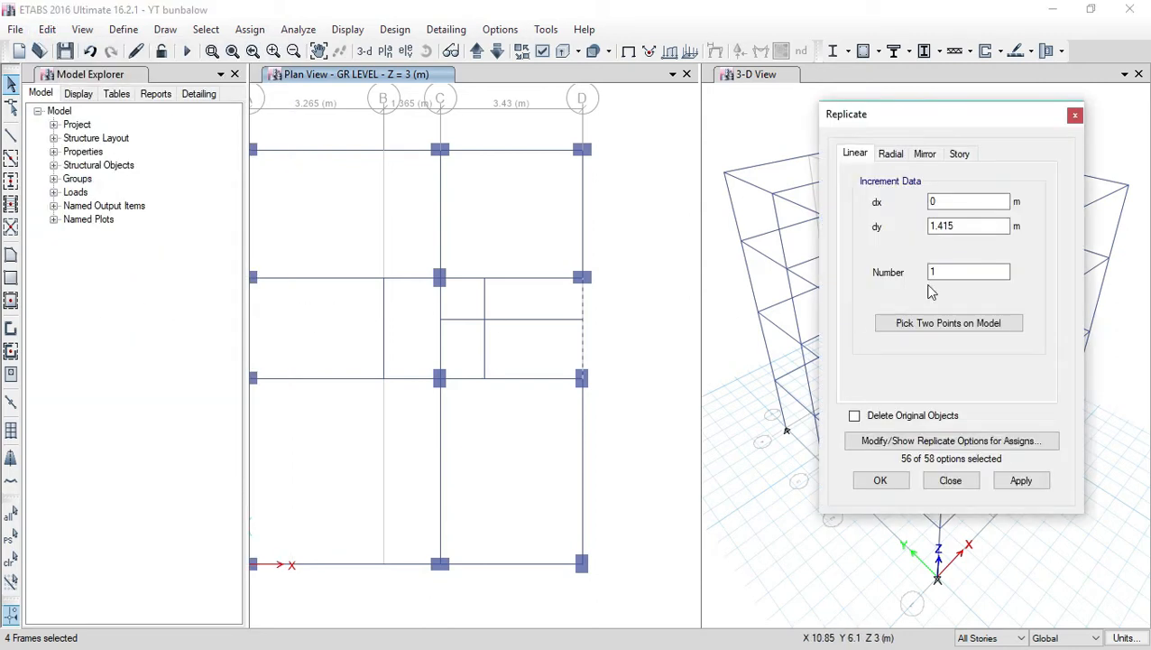
double_click(943, 227)
type("0")
double_click(934, 203)
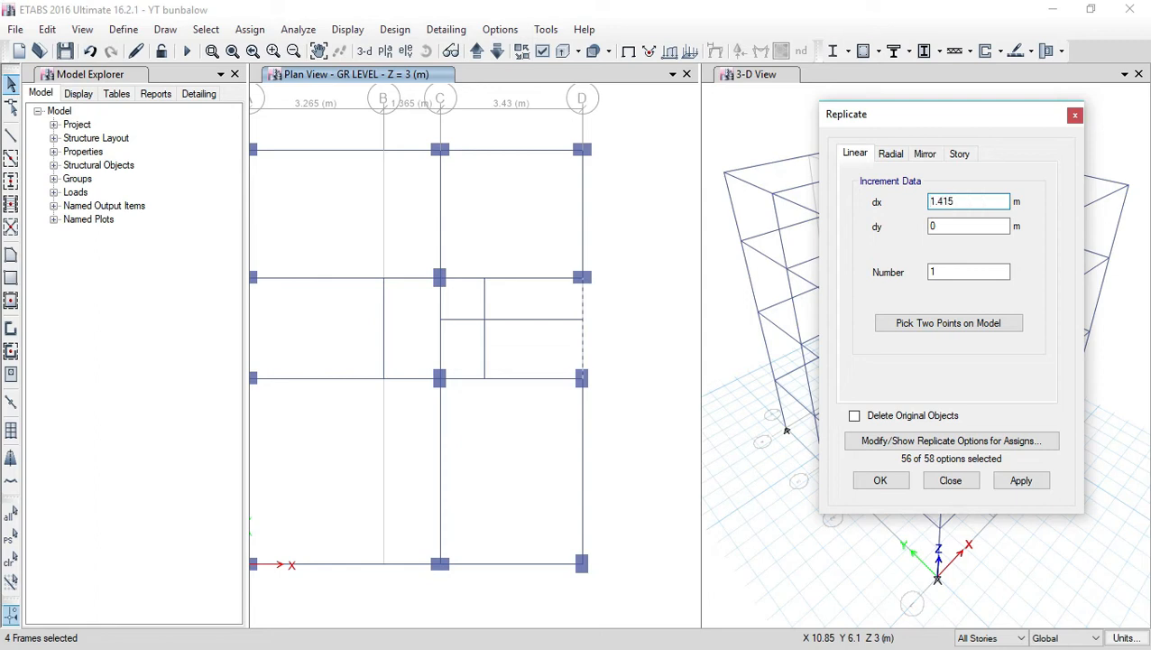
key("Return")
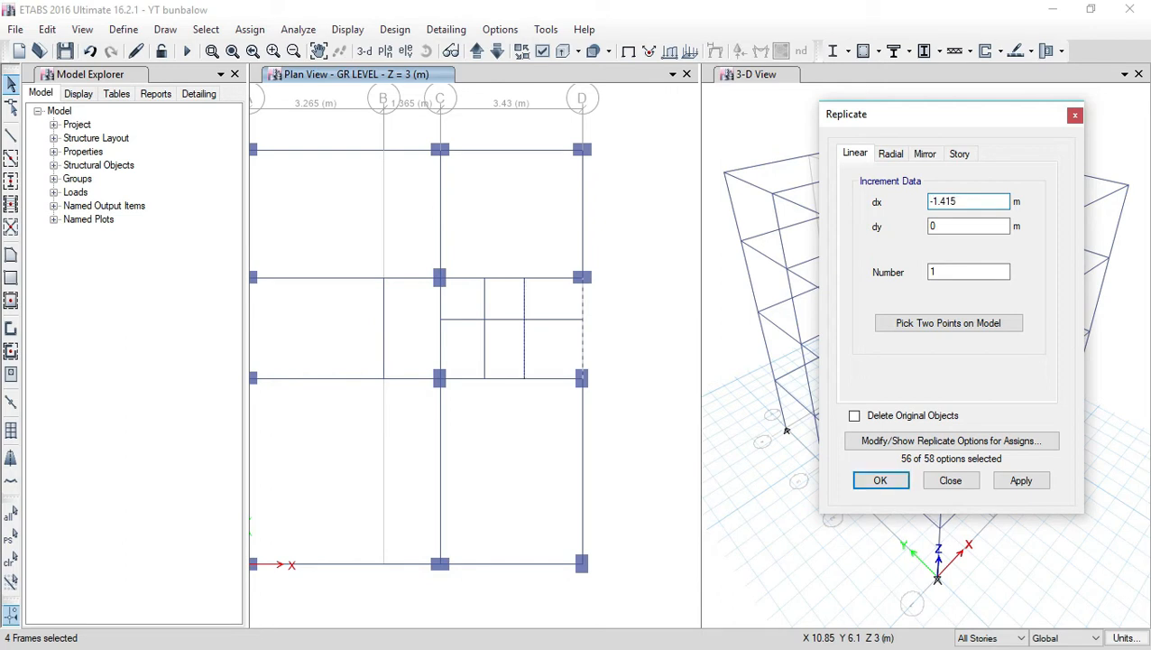
left_click(1021, 480)
left_click(881, 480)
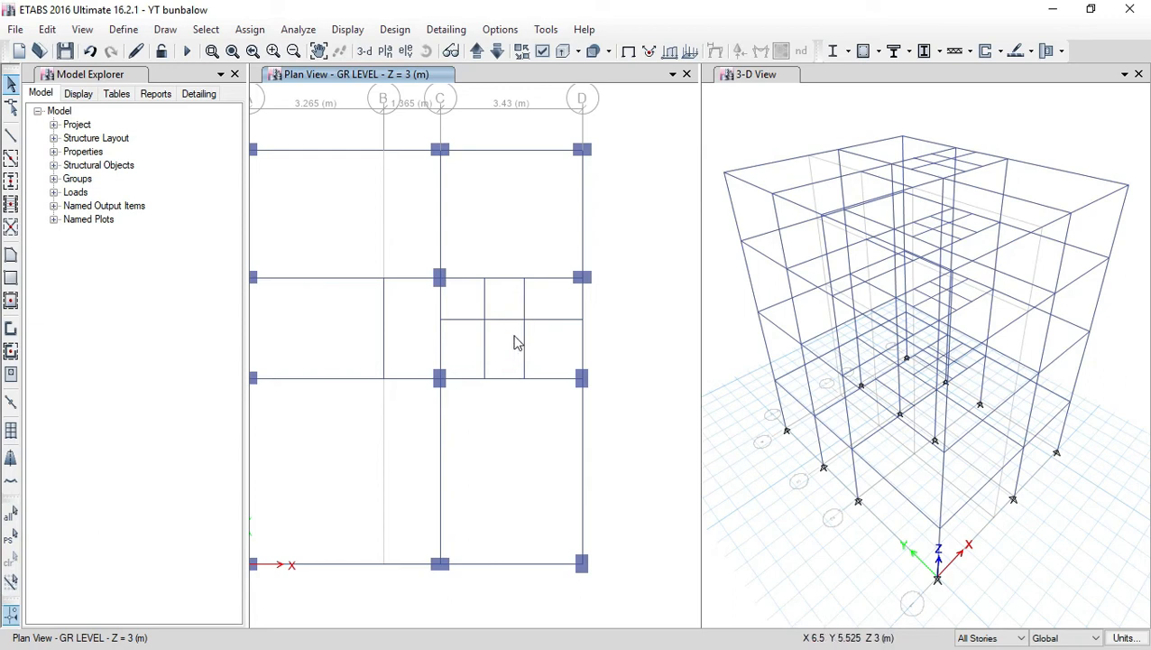
Break the new cross beam and the beam 2.365 m from grid D at their intersection, and delete the cross beam's segment next to grid C.
left_click_drag(492, 309, 480, 338)
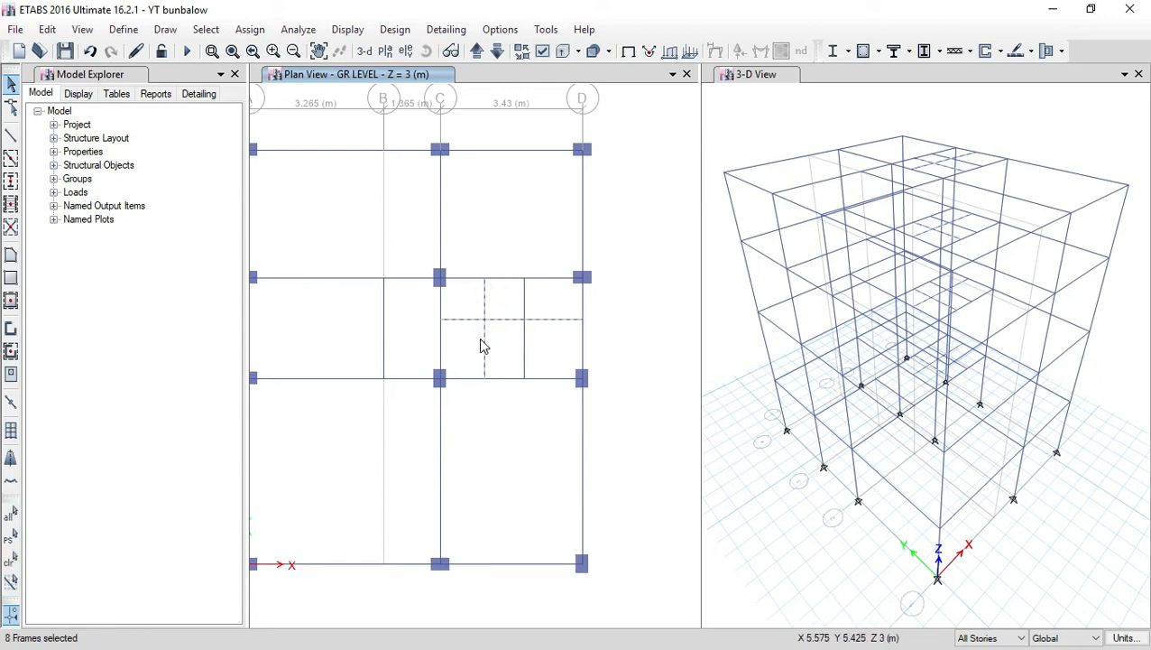
left_click(47, 29)
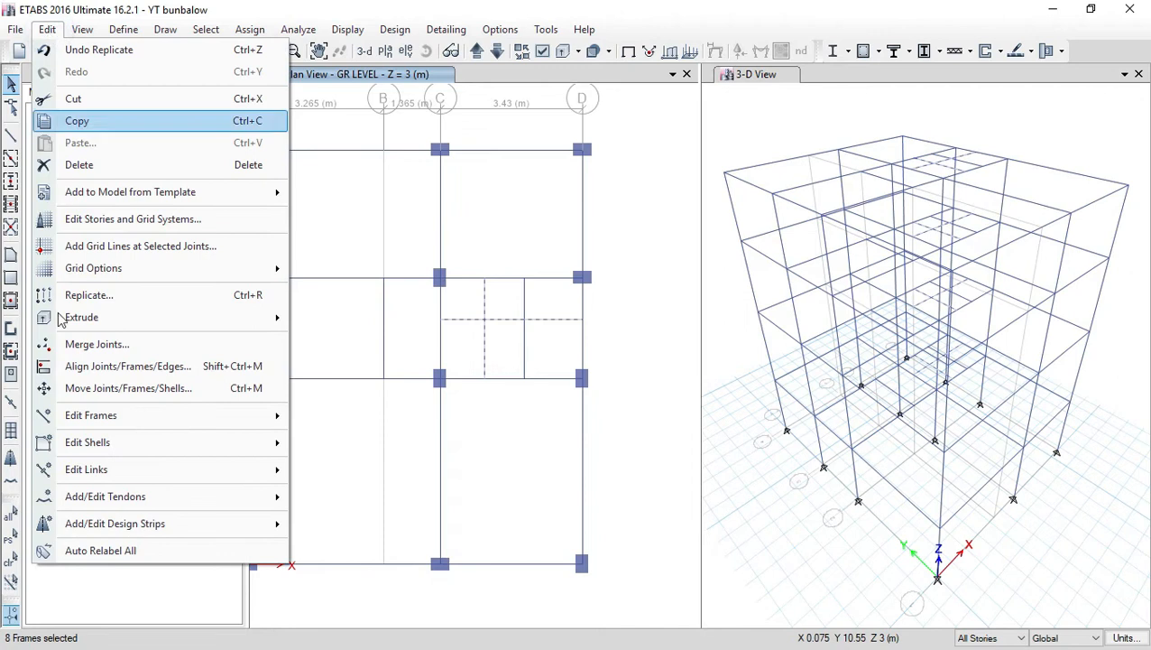
mouse_move(86, 444)
mouse_move(128, 417)
left_click(389, 418)
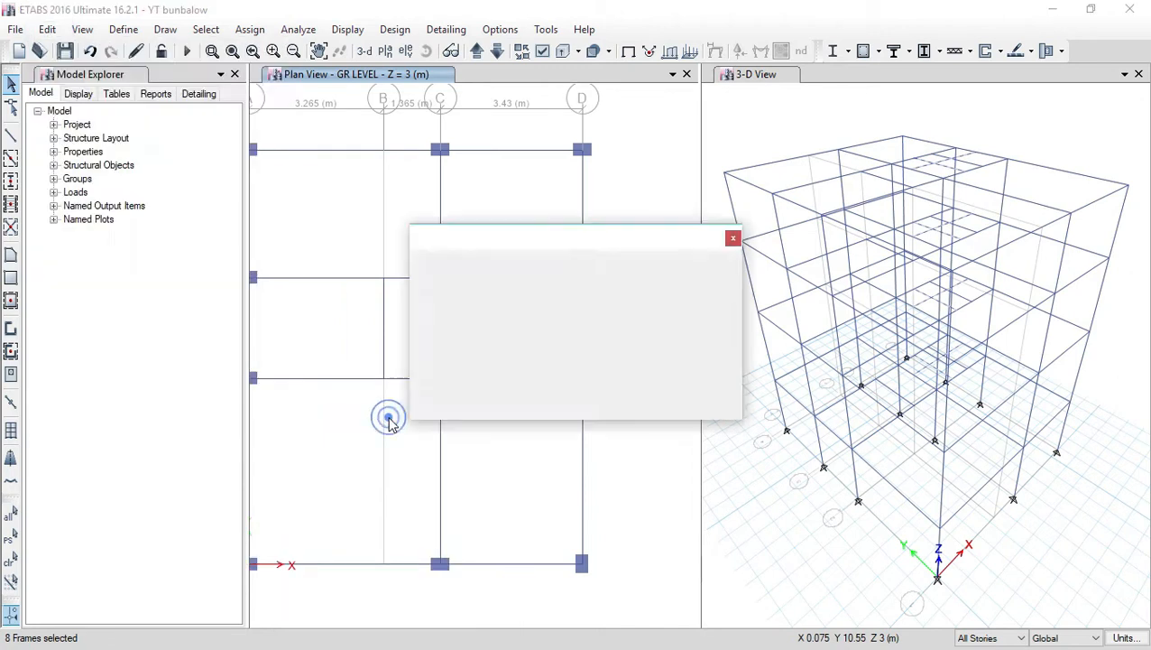
left_click(451, 316)
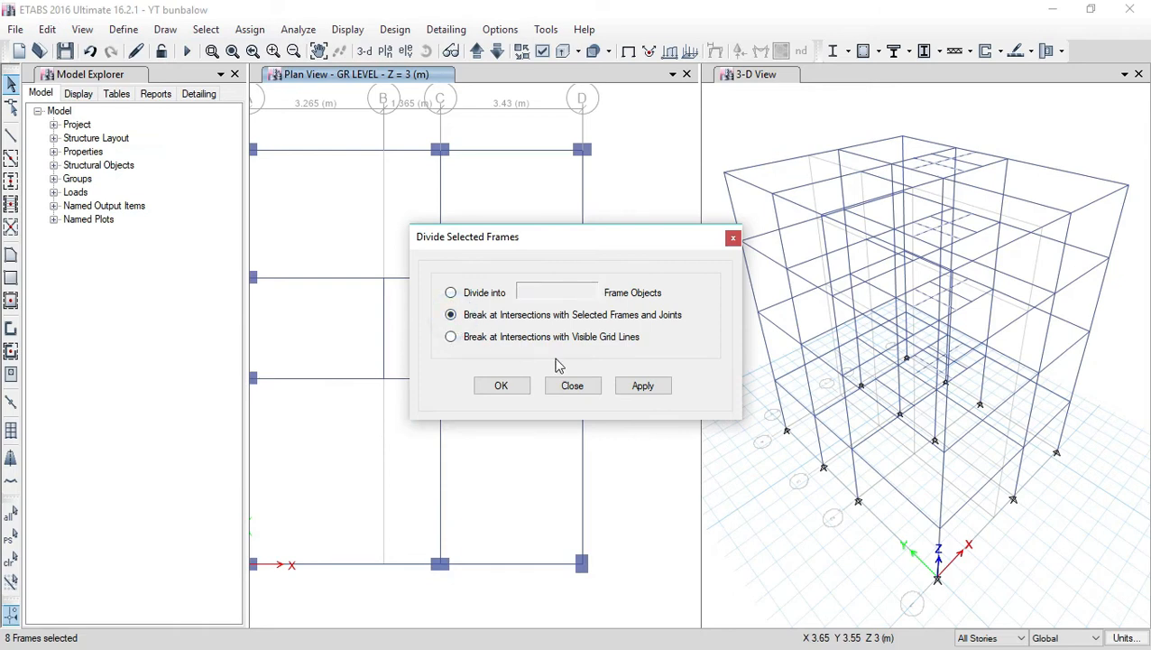
left_click_drag(695, 236, 1022, 227)
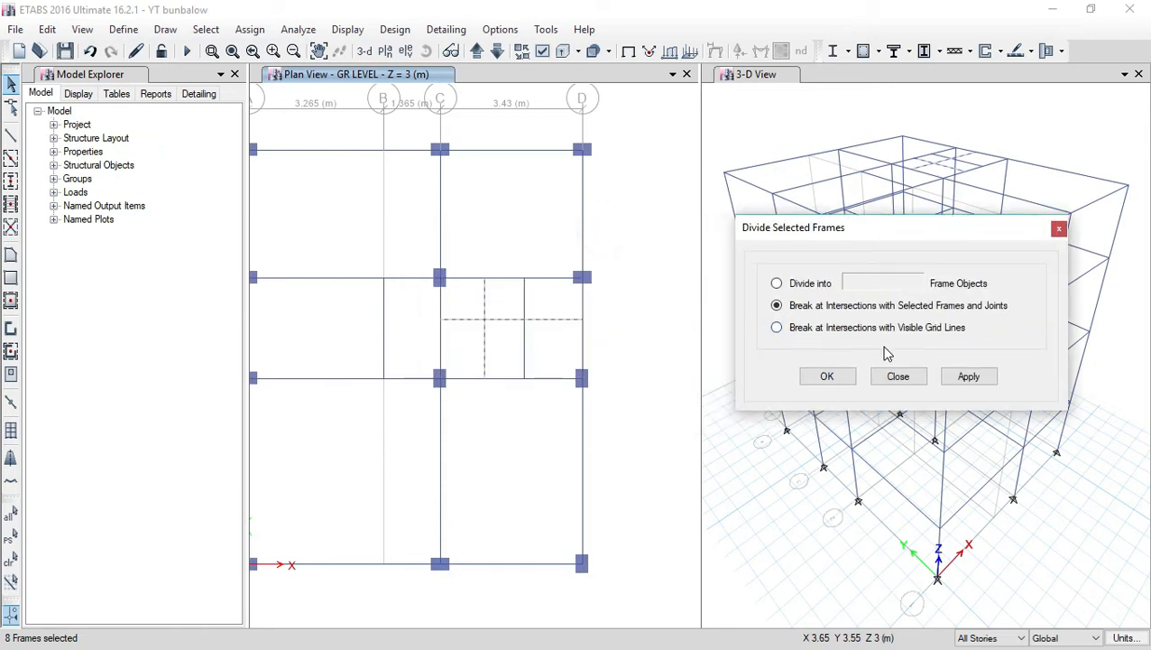
left_click(971, 376)
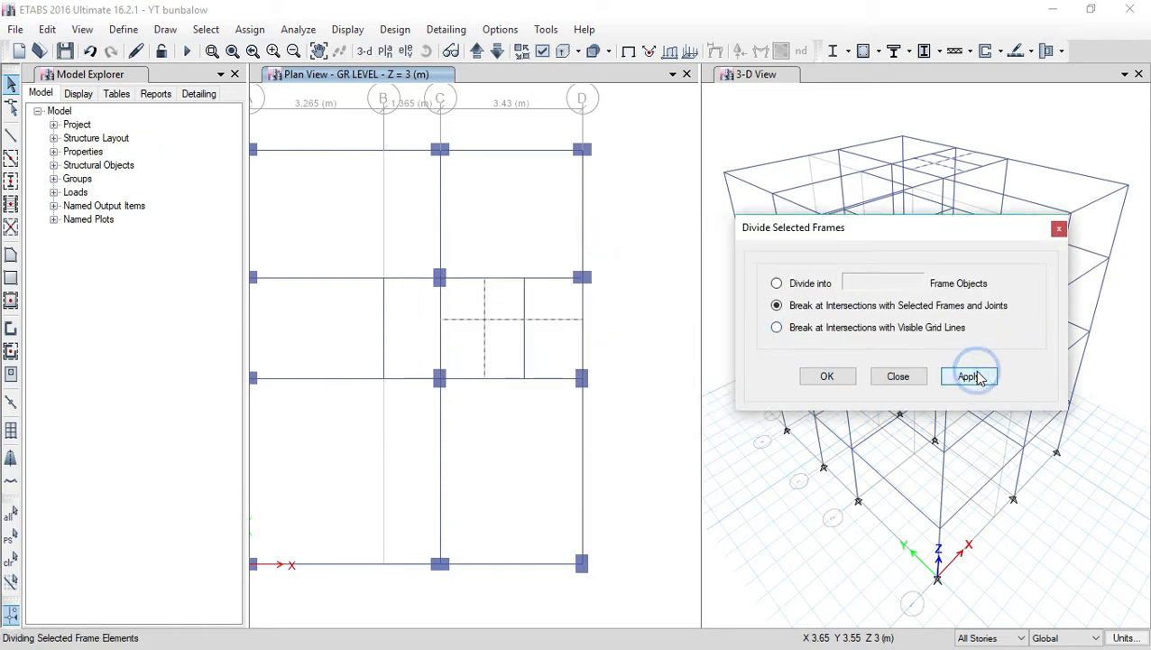
left_click(834, 376)
left_click(468, 322)
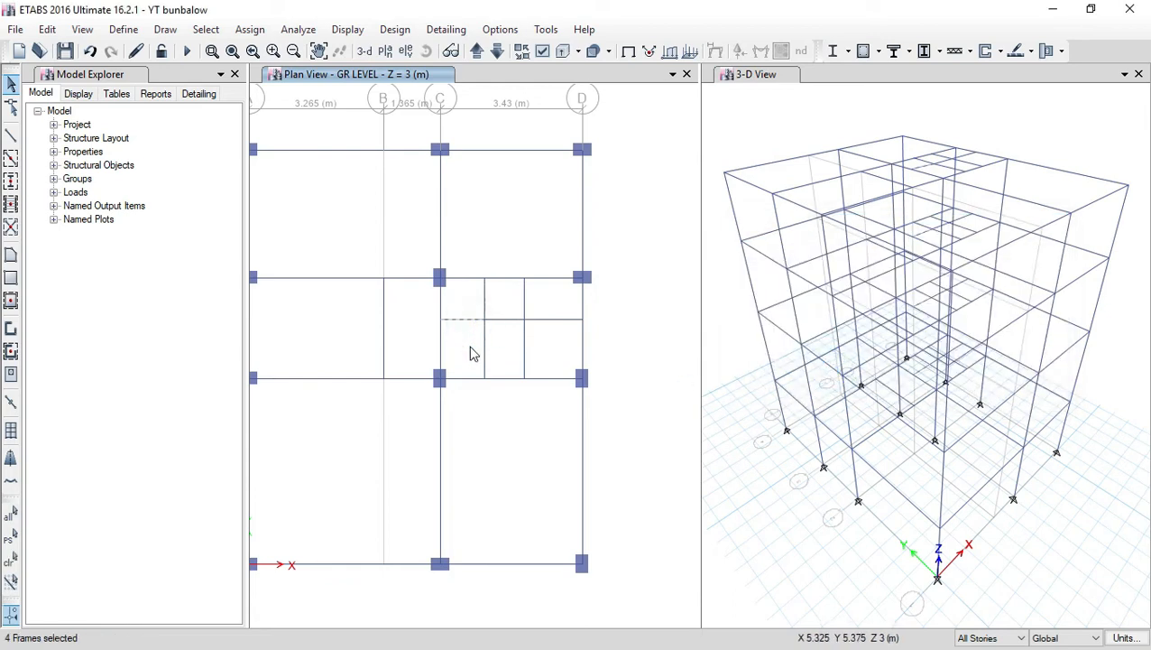
key("Escape")
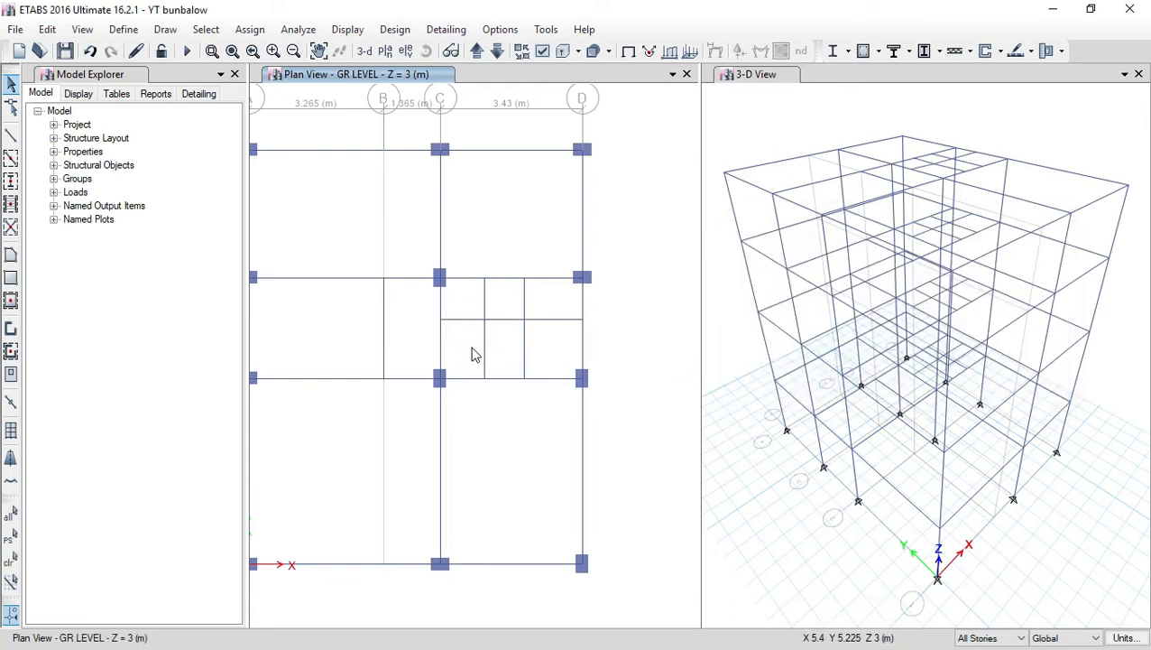
Break the beam 1.415 m from grid D and the cross beam at their intersection, and delete the segment adjoining grid 2.
left_click(532, 314)
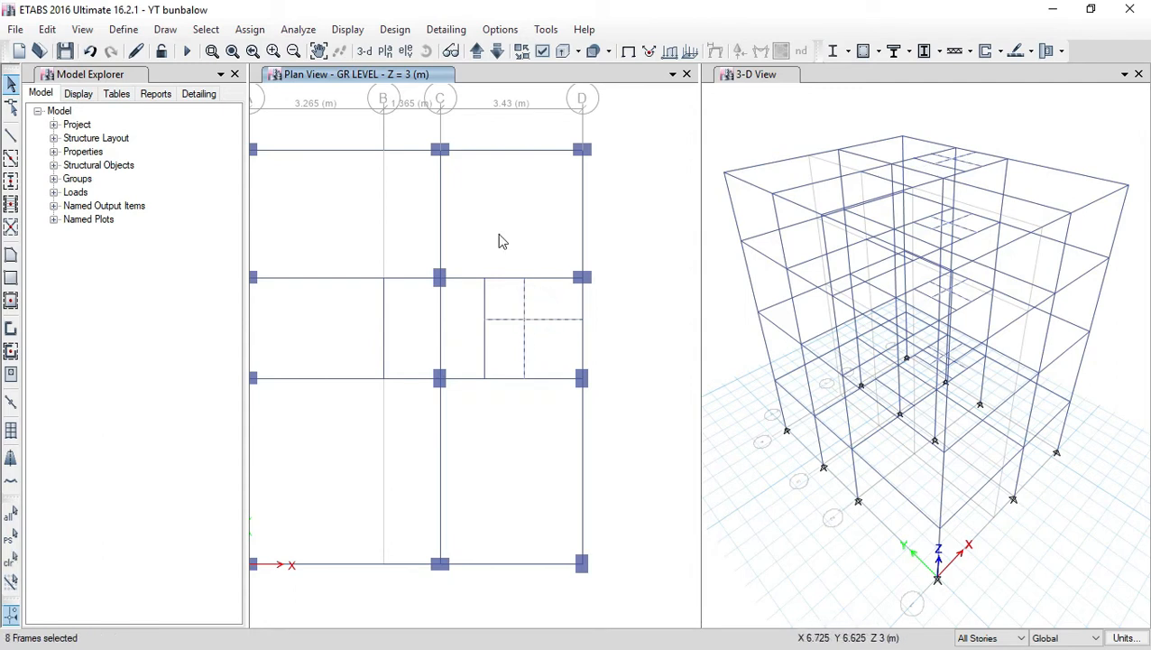
left_click(47, 30)
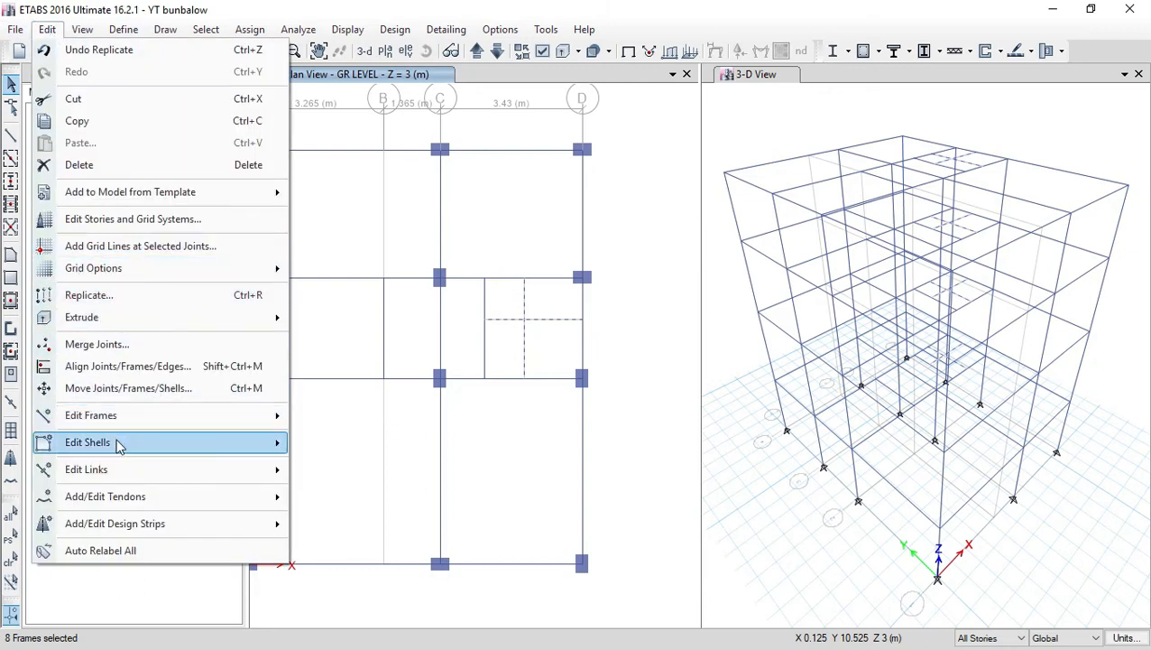
mouse_move(133, 419)
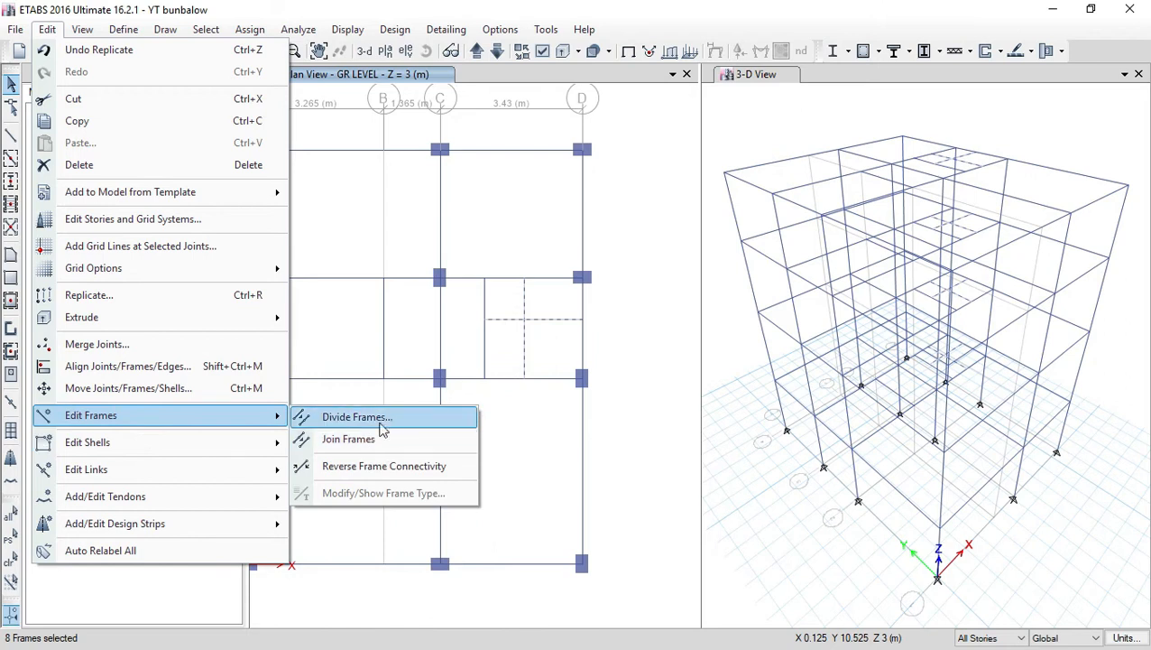
left_click(383, 422)
left_click(969, 376)
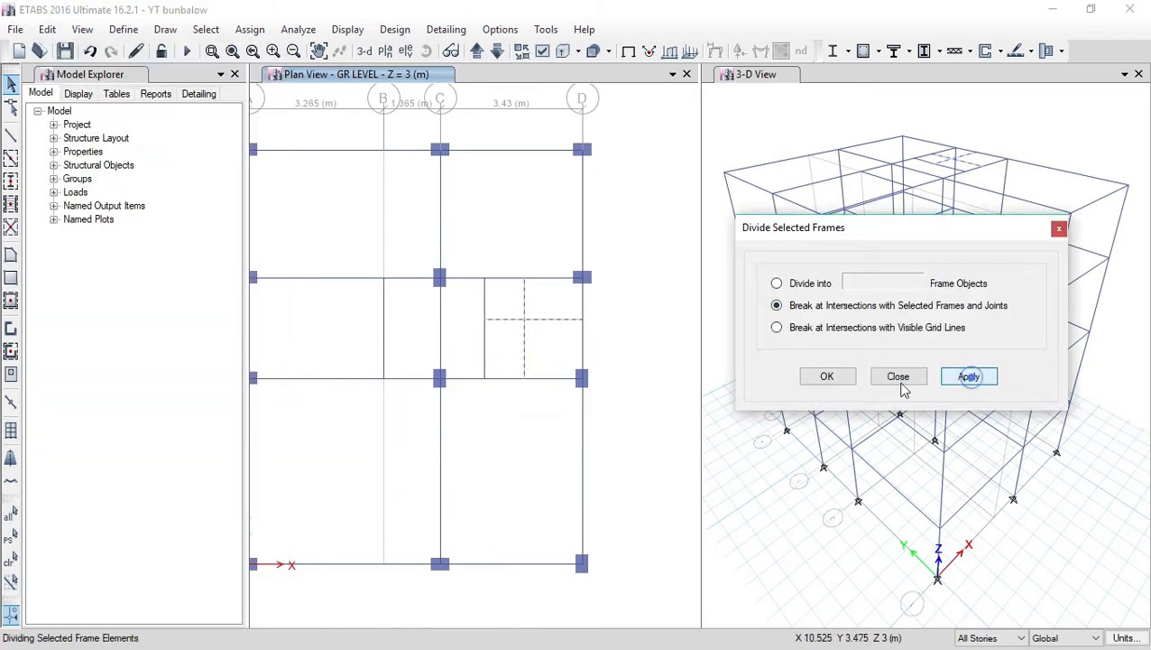
left_click(826, 376)
left_click(524, 338)
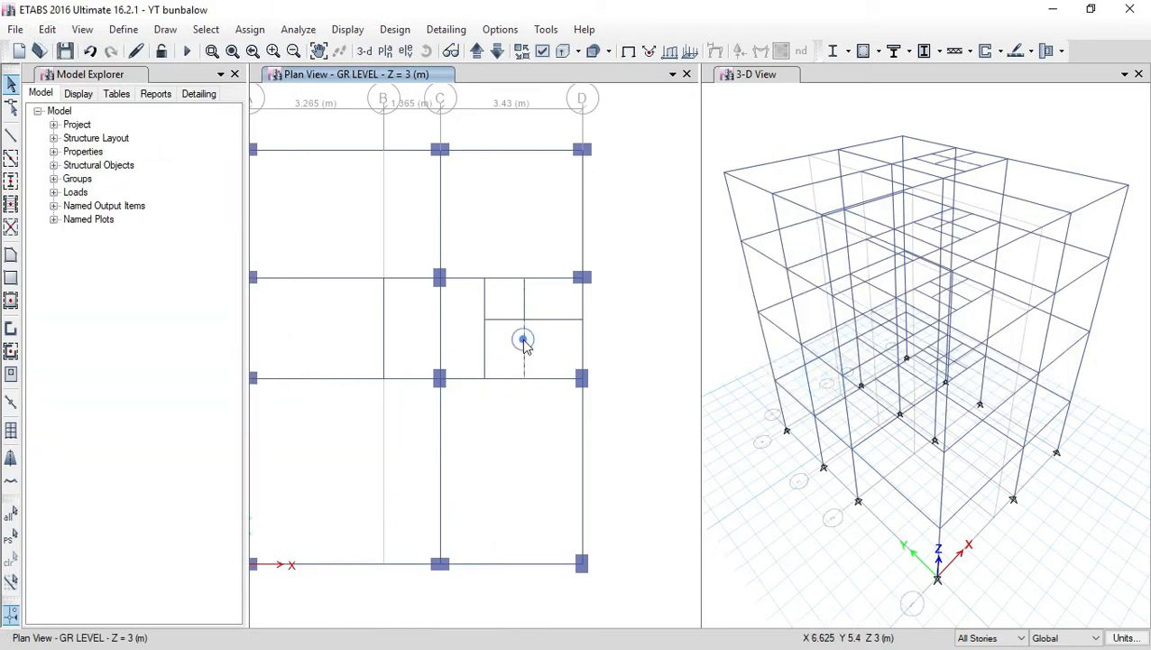
key("Delete")
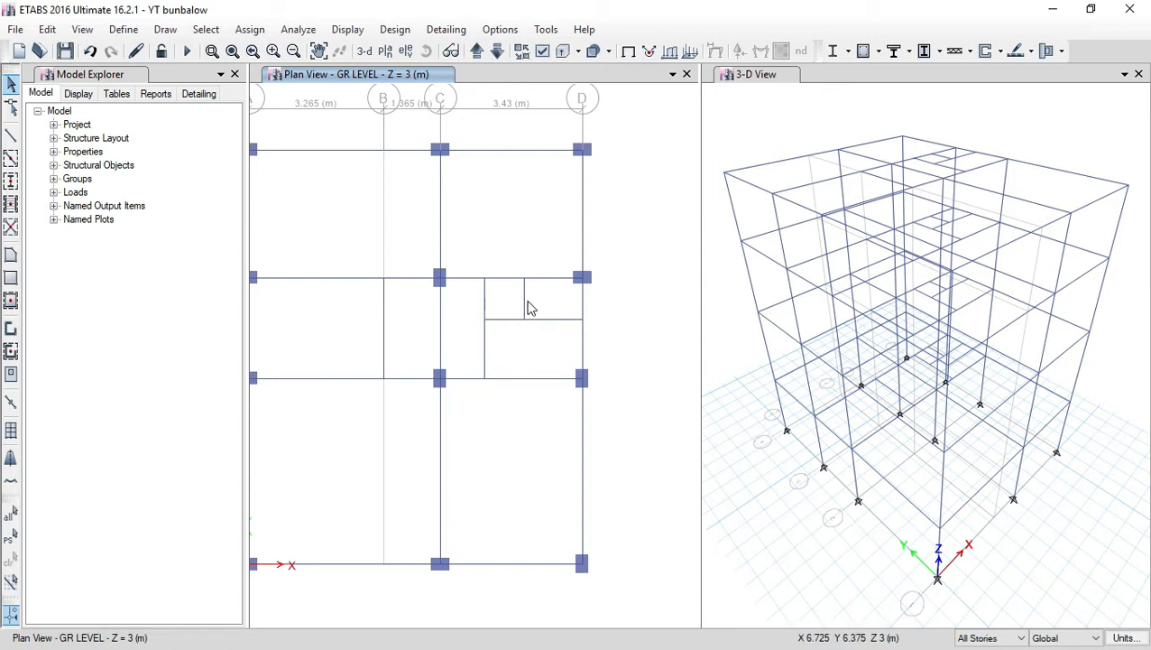
Draw rectangular S 125 floor slabs on all stories over the A–C and C–D bays between grids 3 and 4.
key("F3")
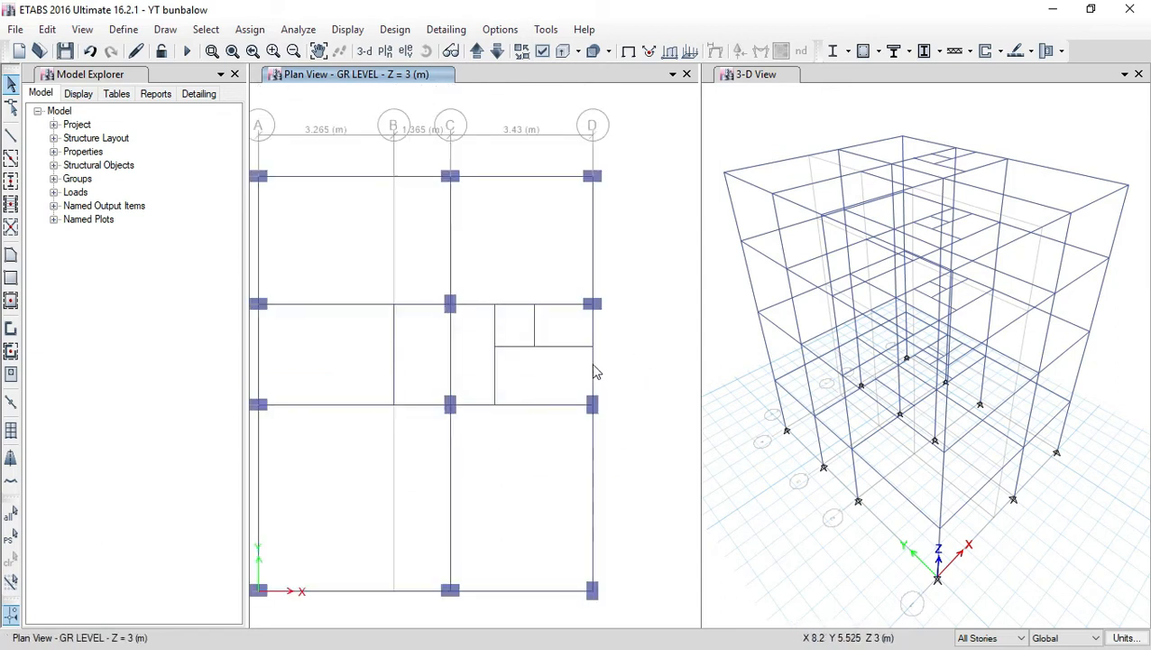
middle_click_drag(587, 363, 622, 355)
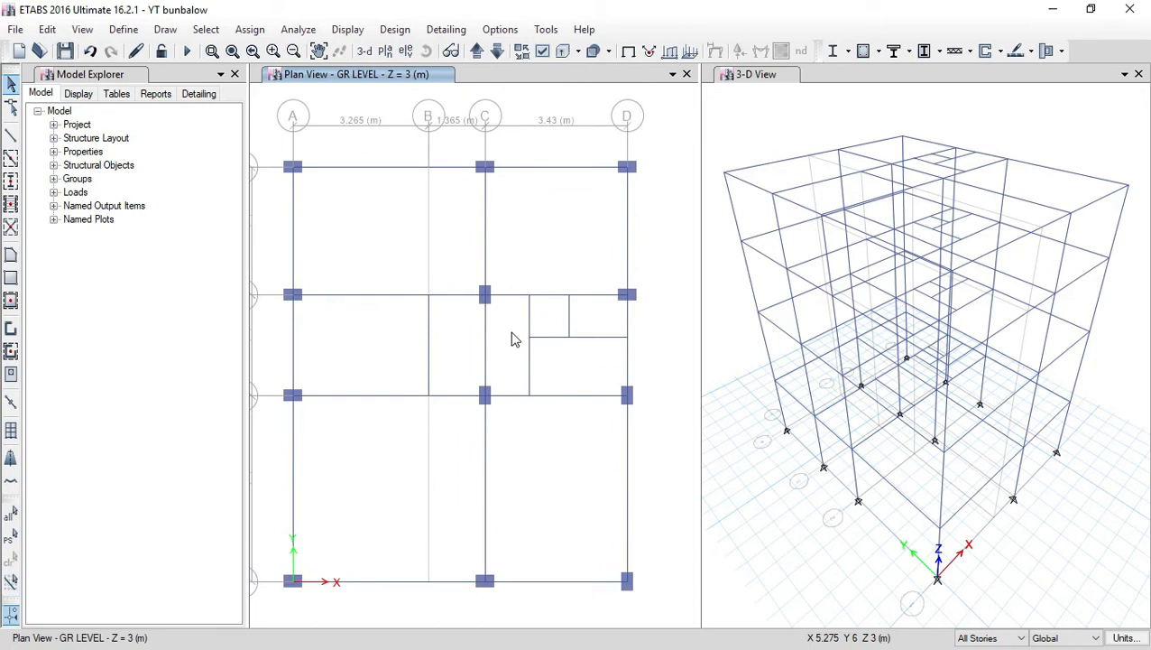
left_click(170, 34)
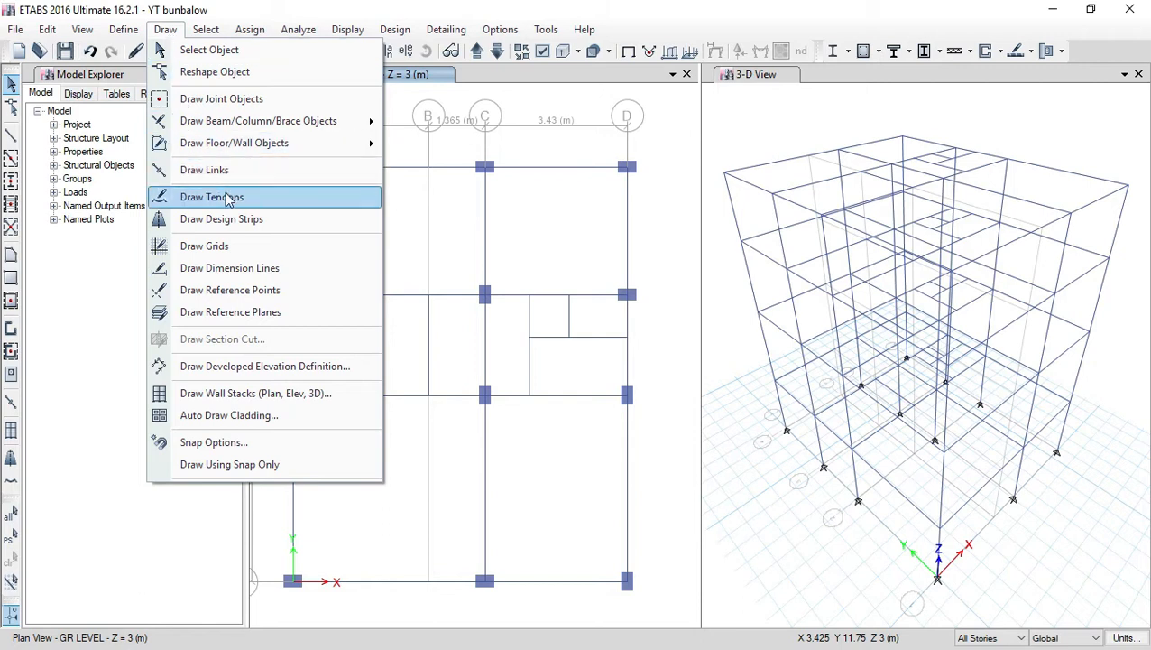
mouse_move(251, 144)
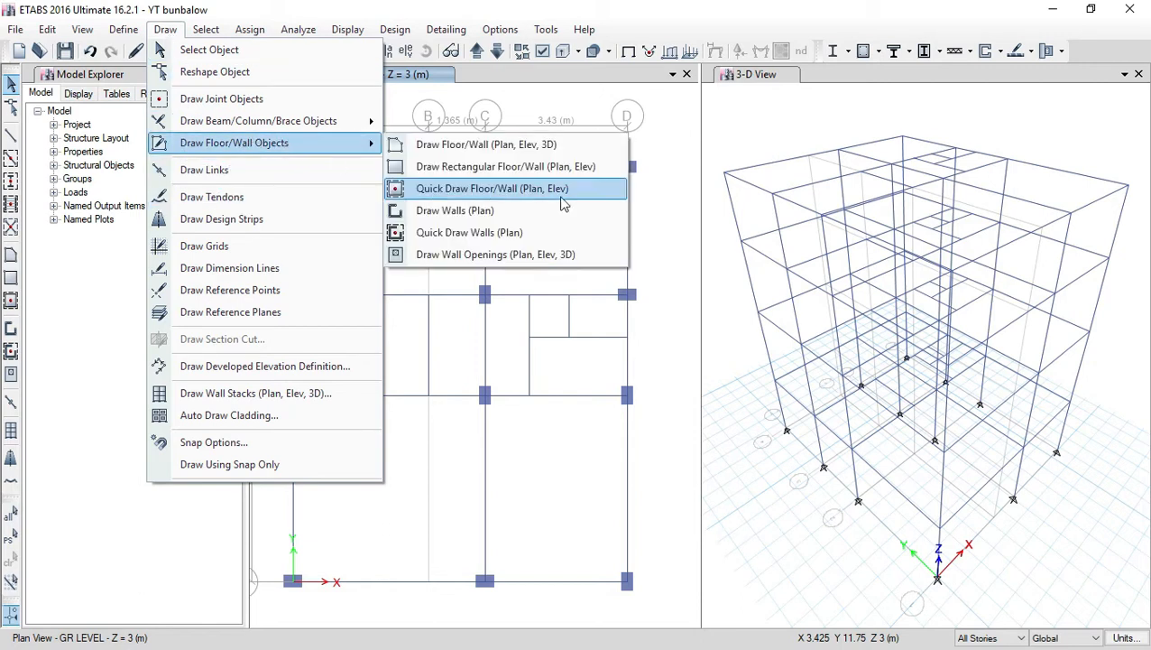
left_click(547, 171)
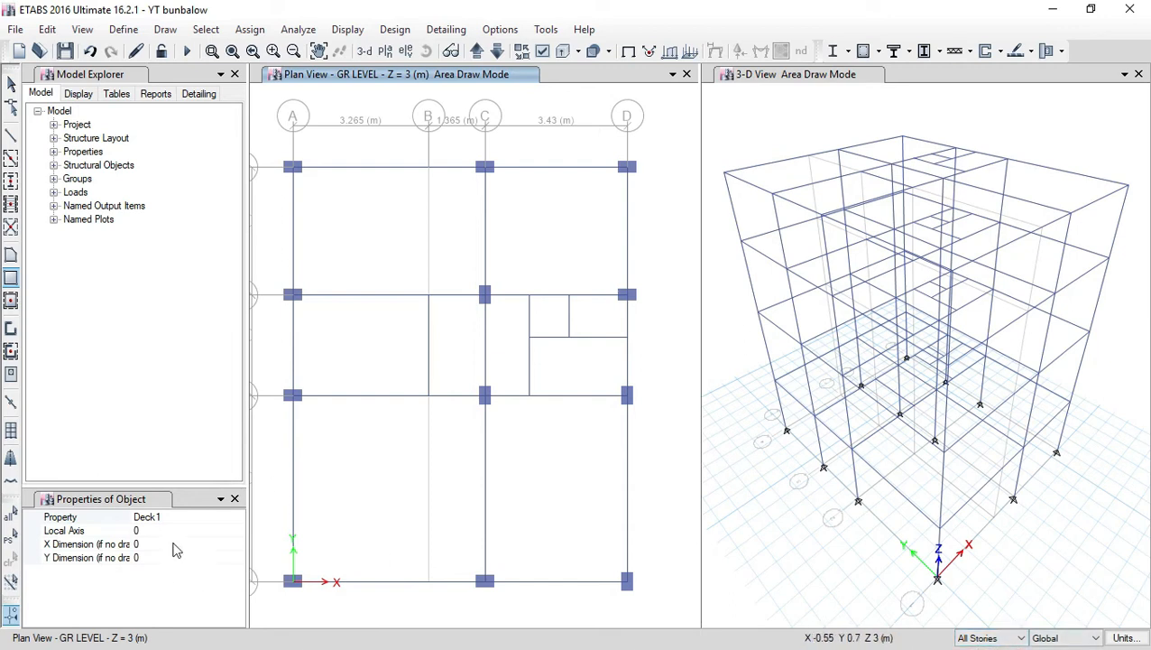
left_click(186, 518)
left_click(238, 518)
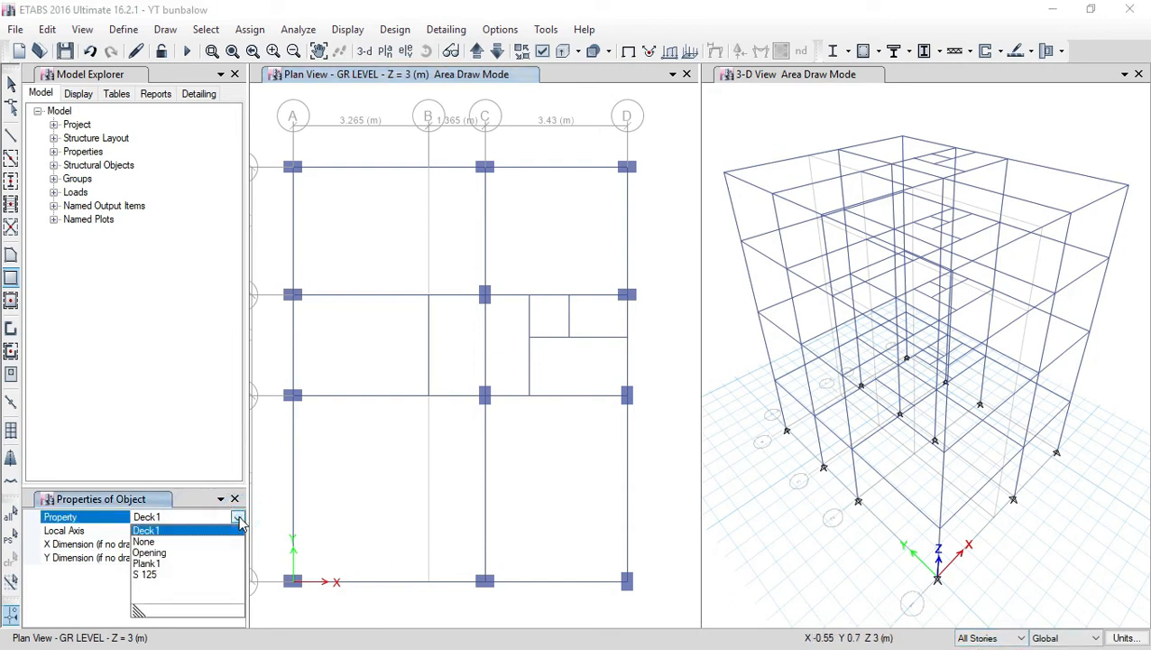
left_click(152, 574)
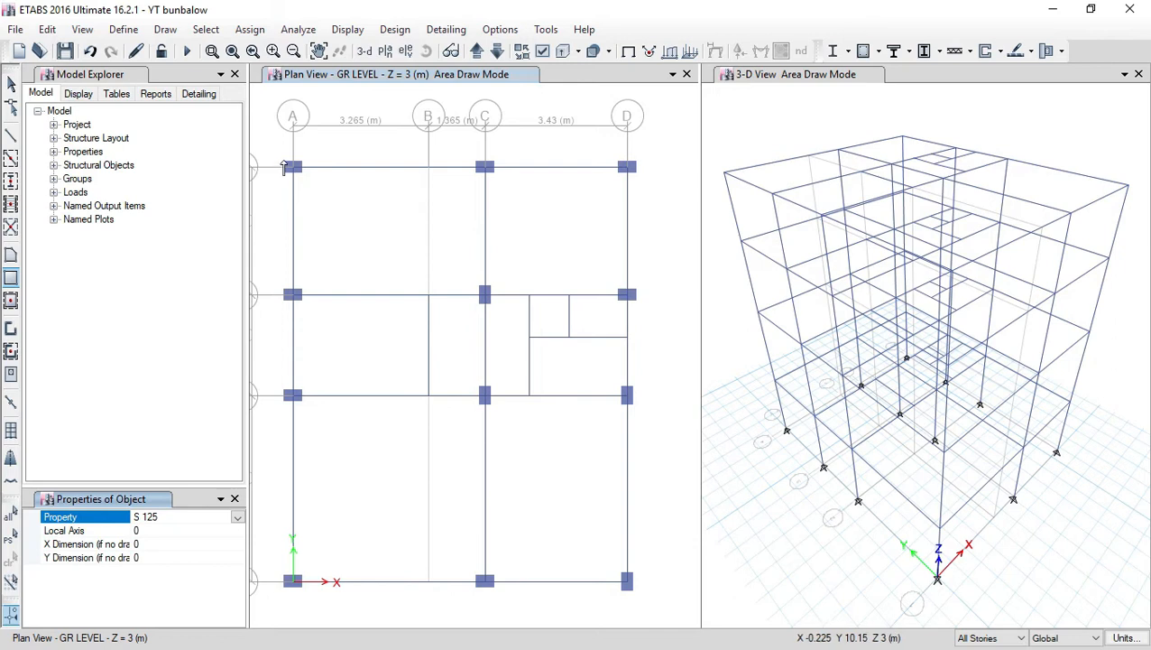
scroll(284, 162, "up", 3)
scroll(282, 187, "down", 3)
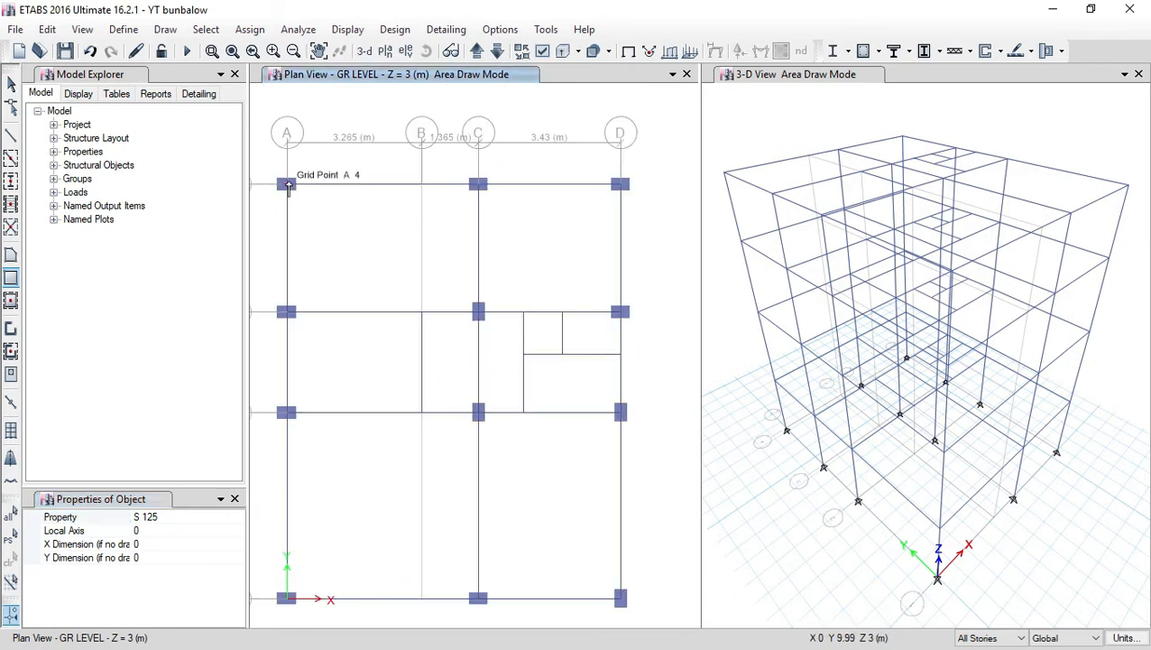
left_click(287, 186)
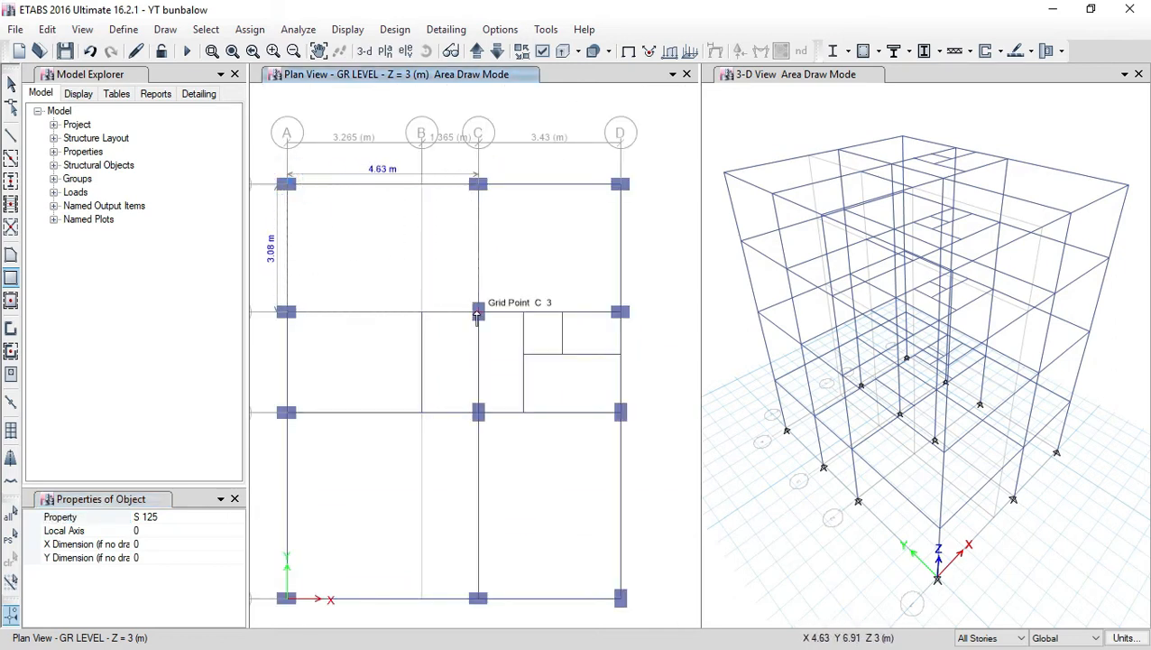
left_click(478, 313)
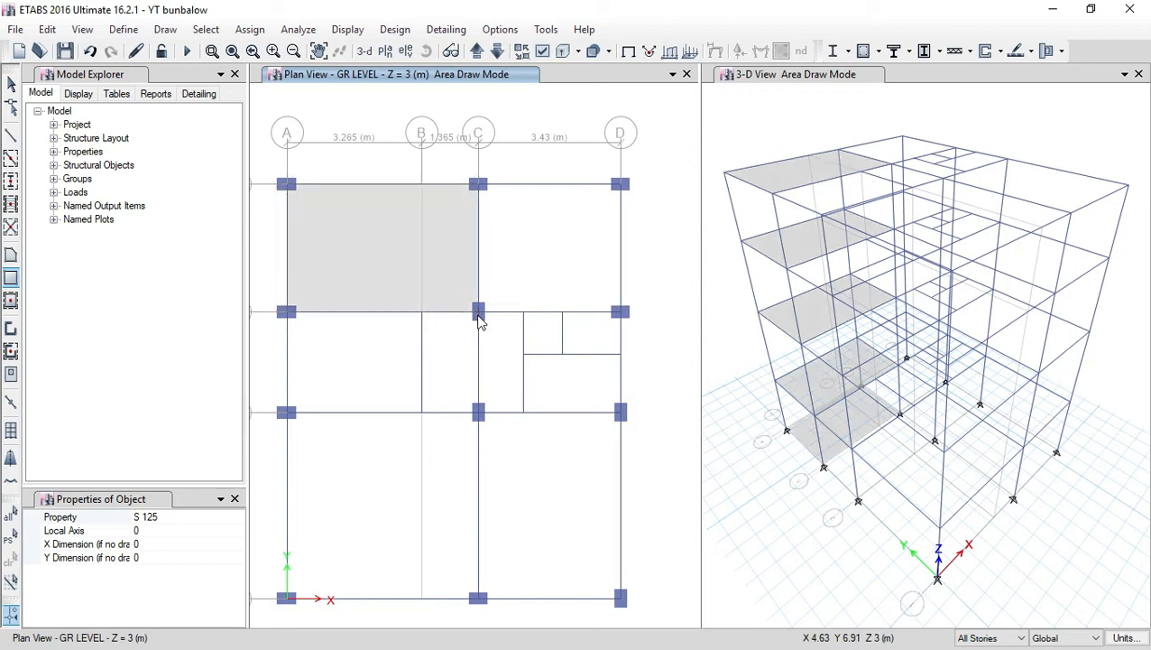
left_click(479, 186)
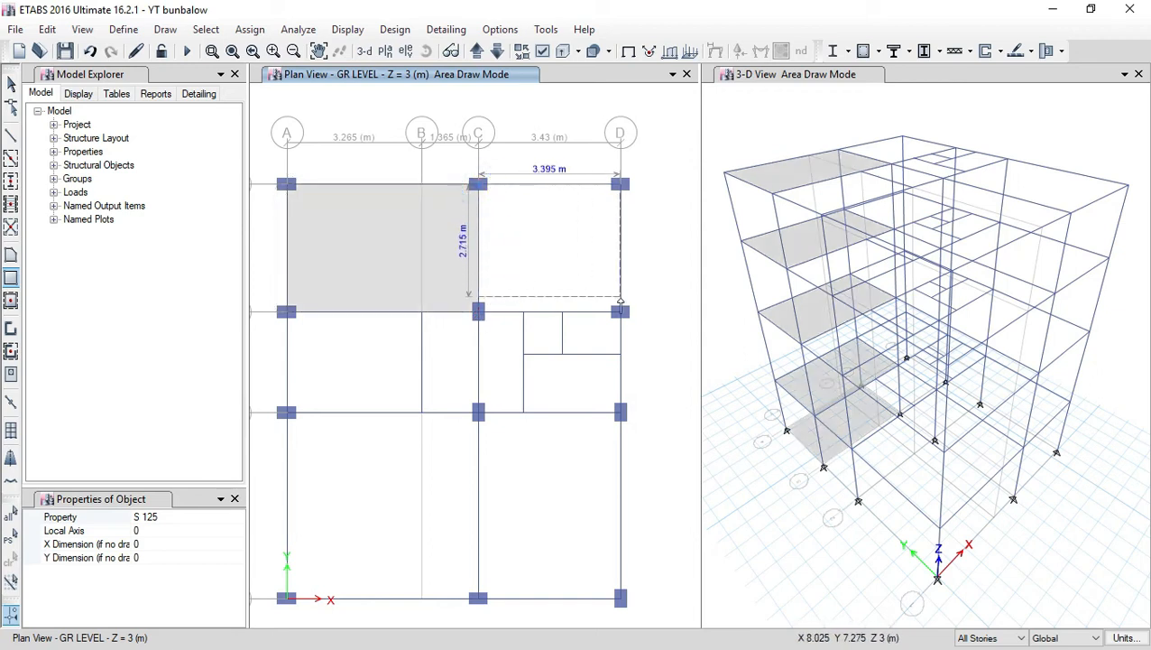
left_click(620, 313)
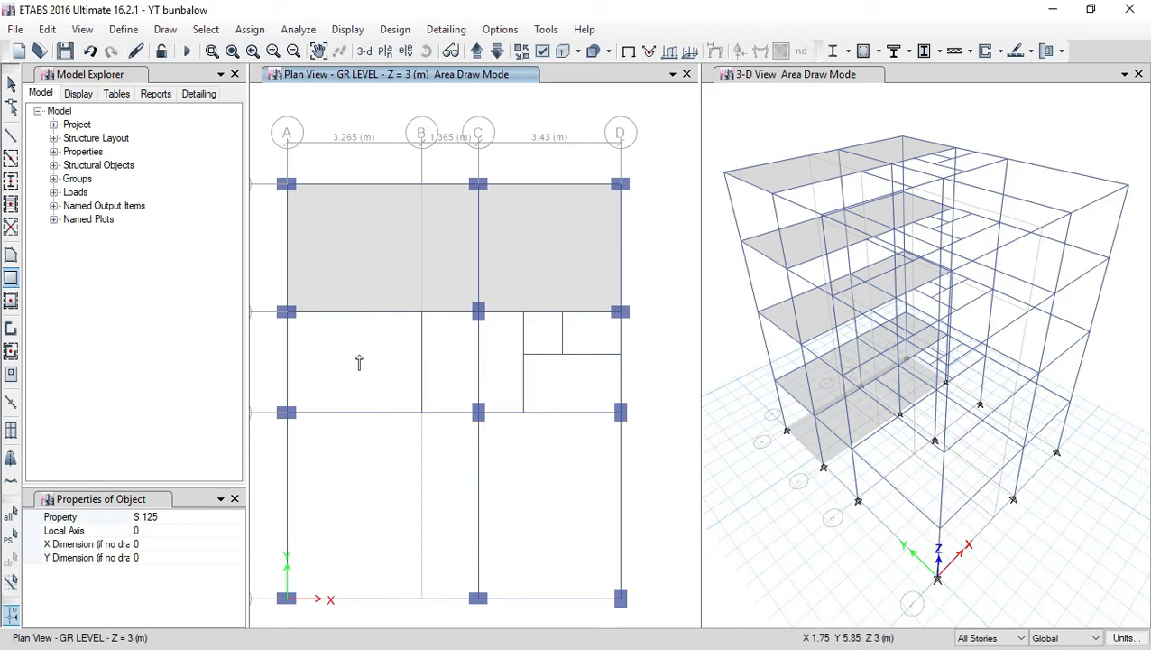
Draw rectangular S 125 slabs between grids 2 and 3, from grid B to C and from grid C to the adjacent secondary beam.
left_click(423, 312)
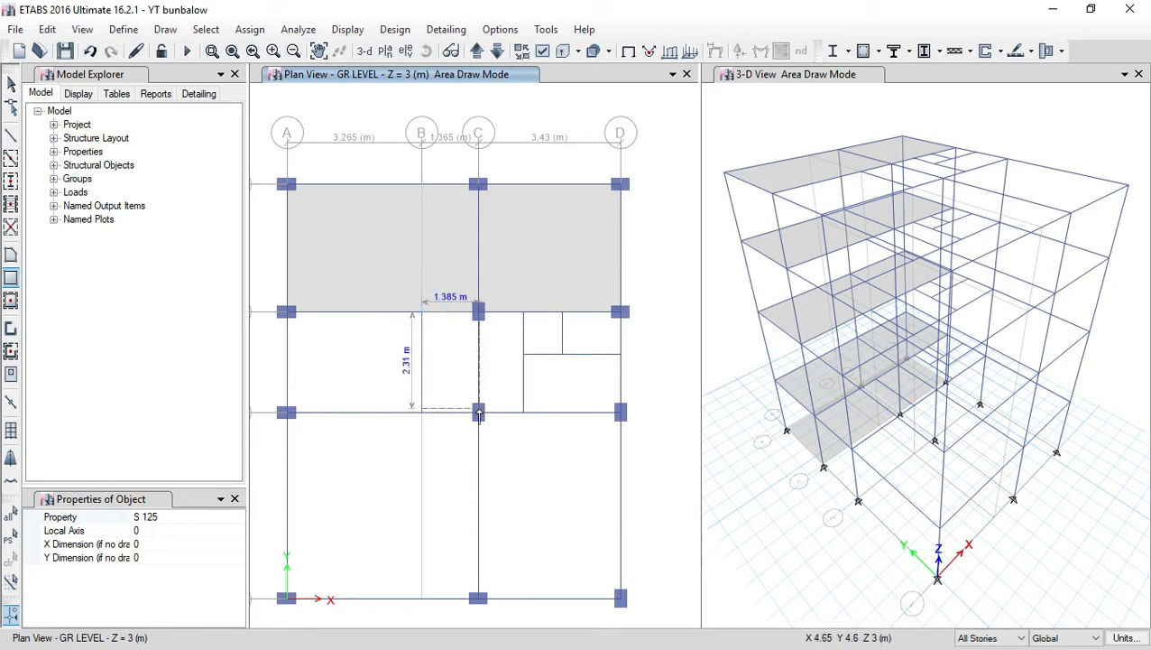
left_click(478, 411)
scroll(622, 402, "up", 3)
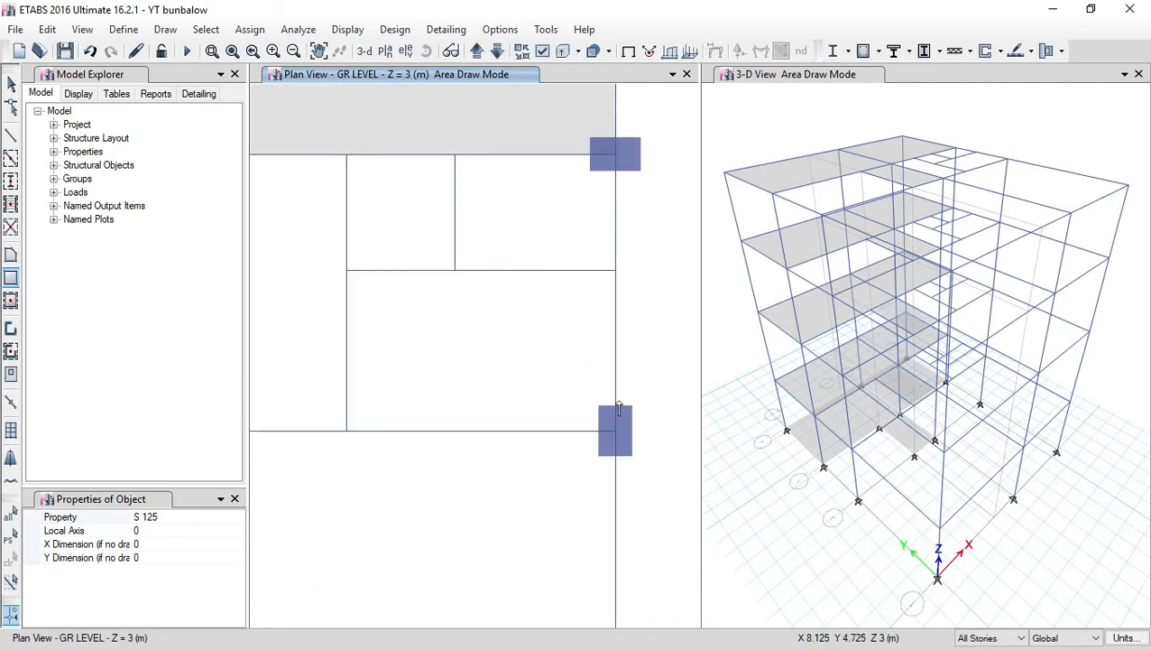
scroll(648, 377, "down", 3)
left_click(493, 296)
left_click(539, 397)
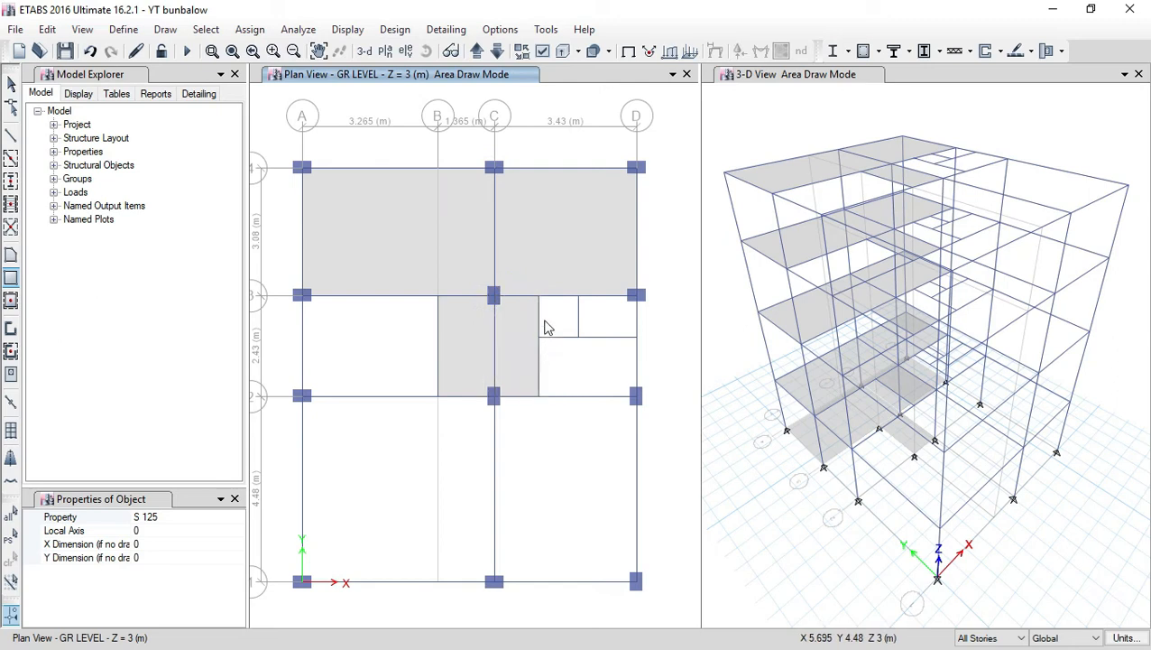
Draw rectangular S 125 slabs in the three small panels enclosed by the secondary beams next to grid D, between grids 2 and 3.
left_click(538, 296)
left_click(578, 337)
left_click(579, 296)
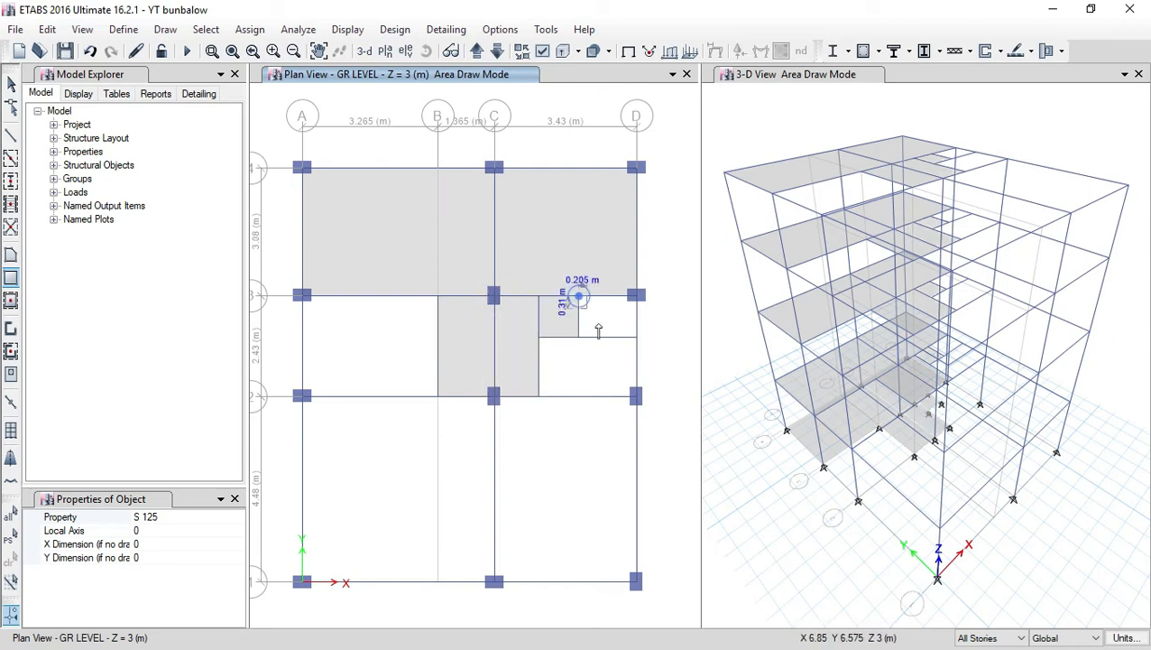
left_click(636, 337)
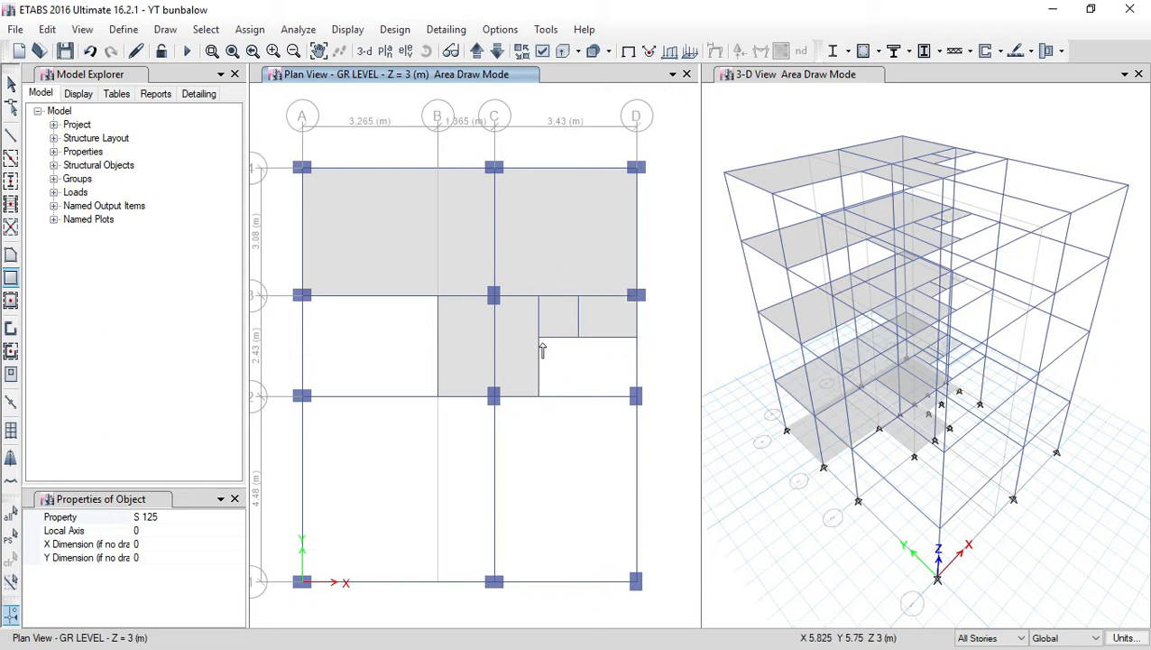
left_click(538, 337)
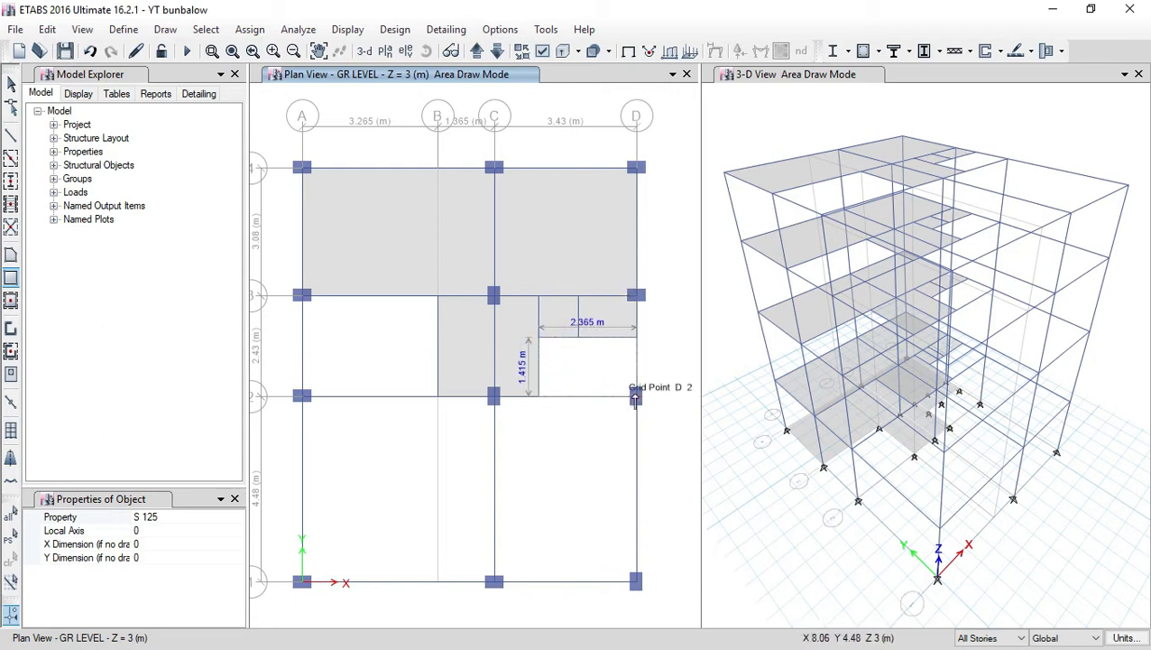
left_click(635, 395)
Draw rectangular S 125 slabs over the C–D and A–C bays between grids 1 and 2, and end slab drawing.
middle_click_drag(597, 480, 530, 381)
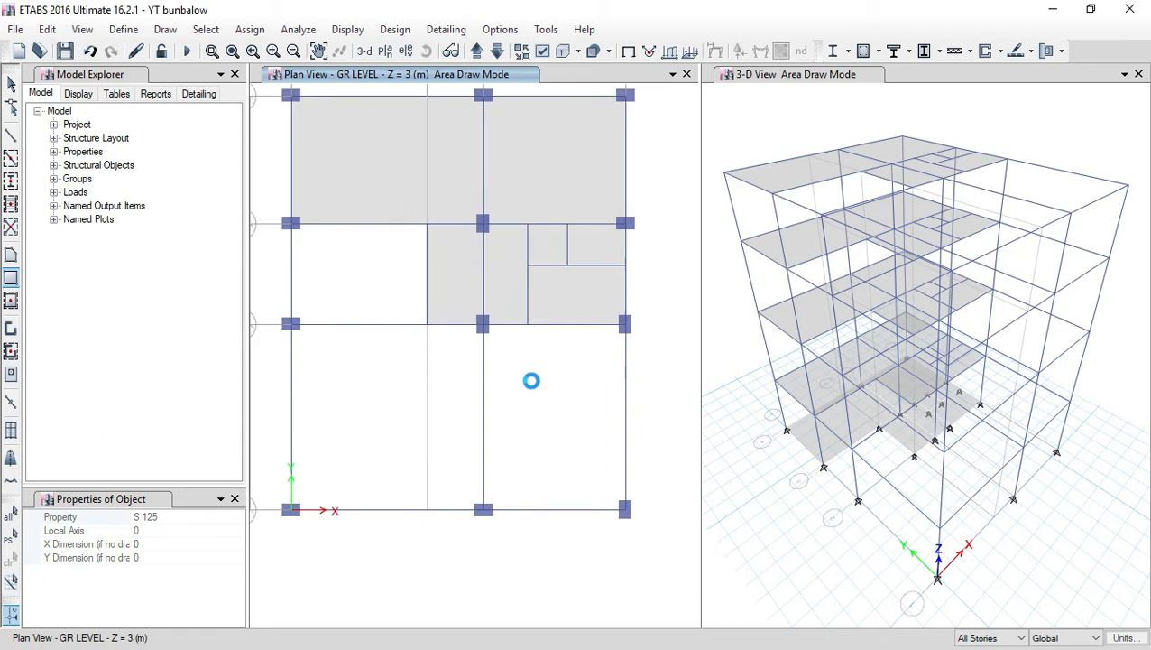
left_click(483, 323)
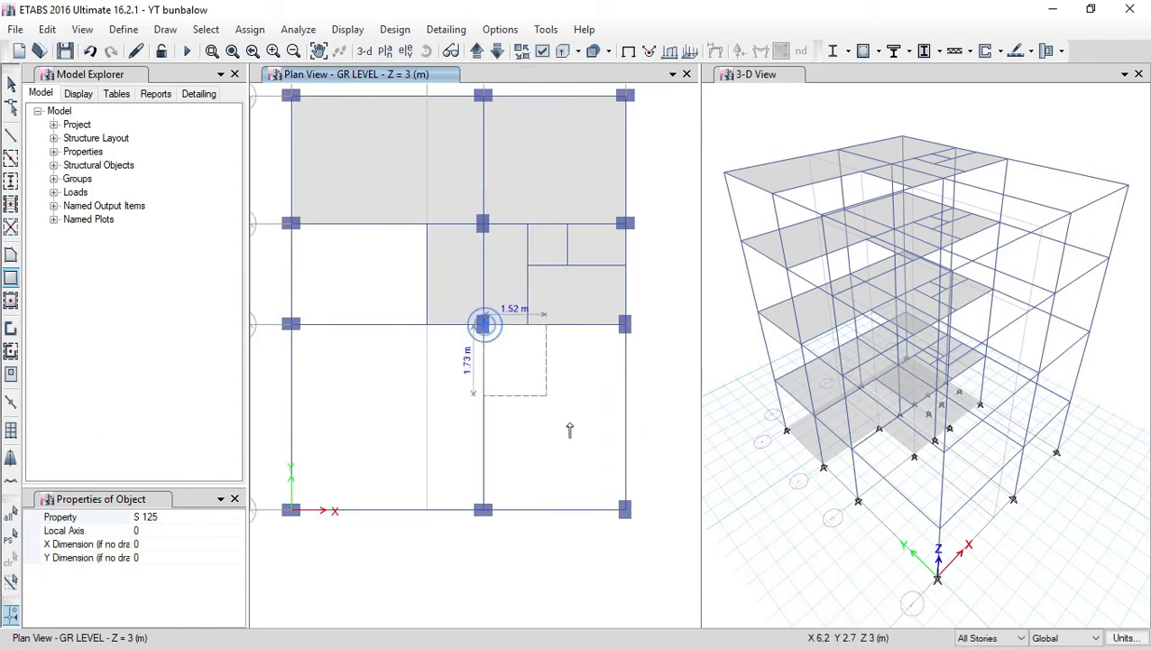
left_click(624, 510)
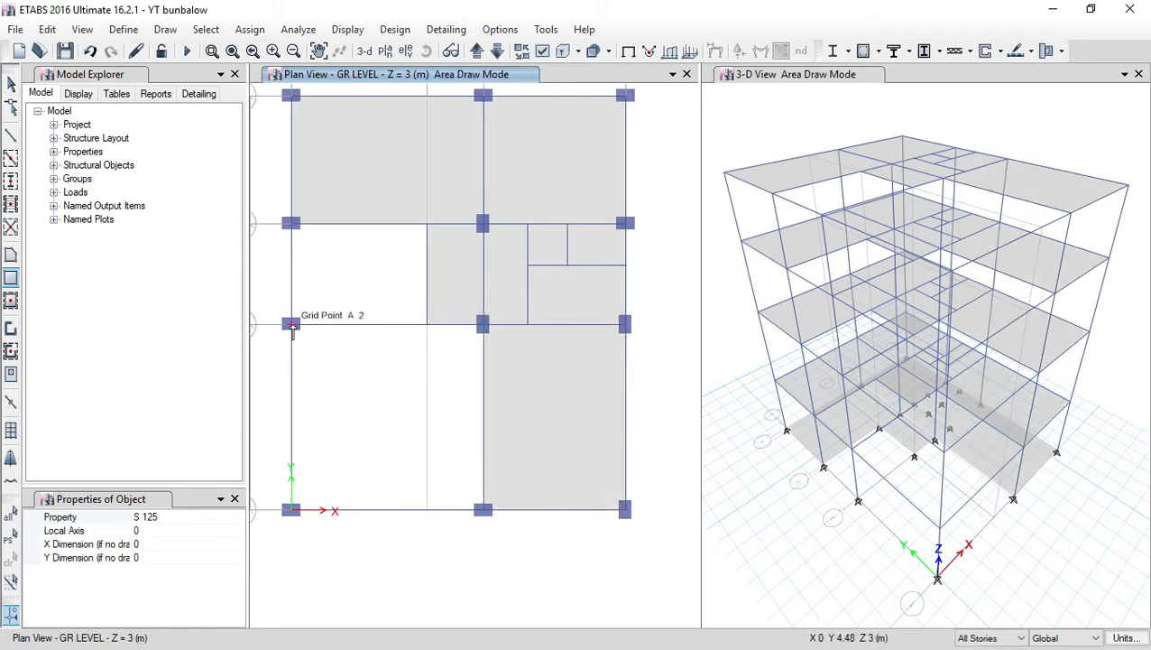
left_click(291, 324)
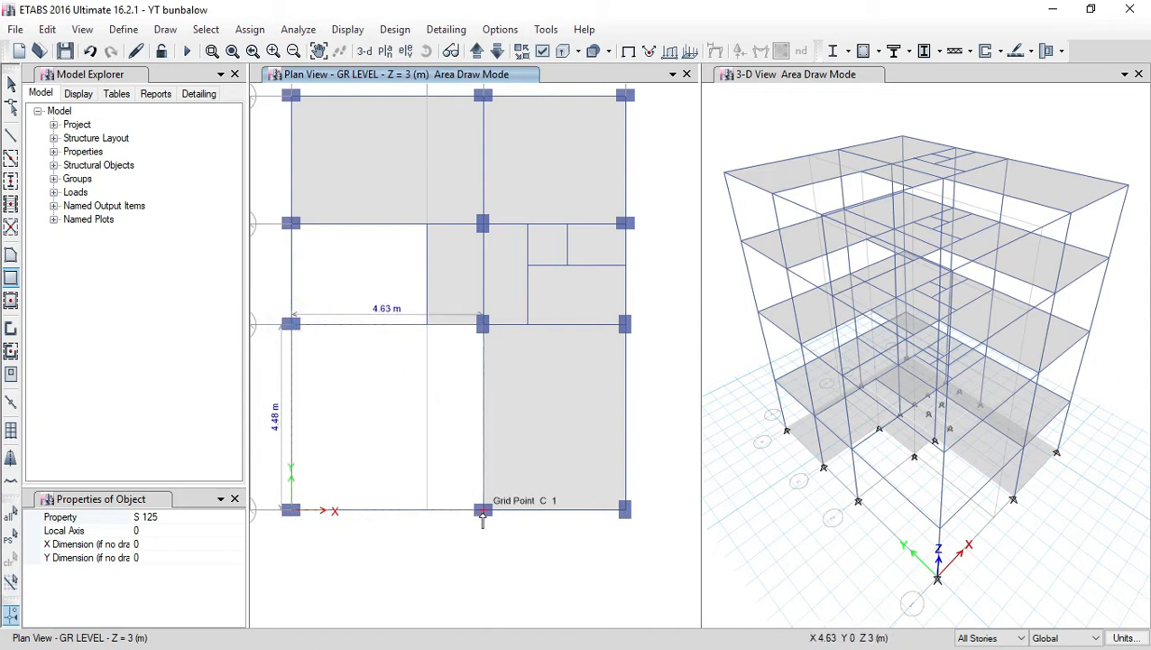
left_click(483, 511)
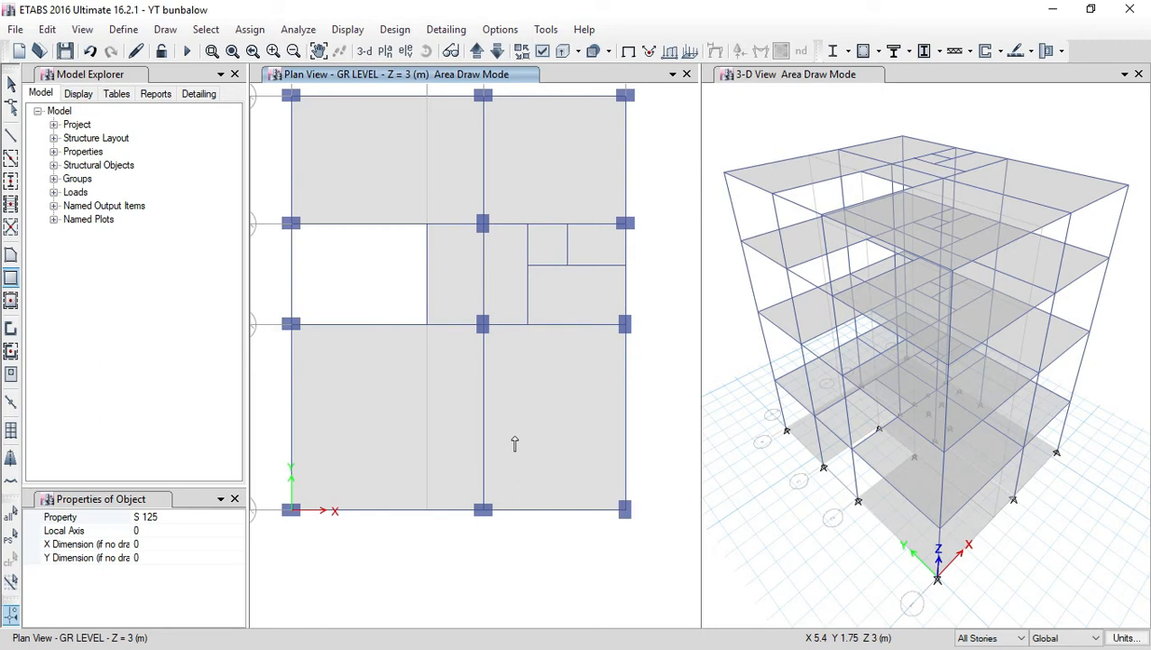
key("Escape")
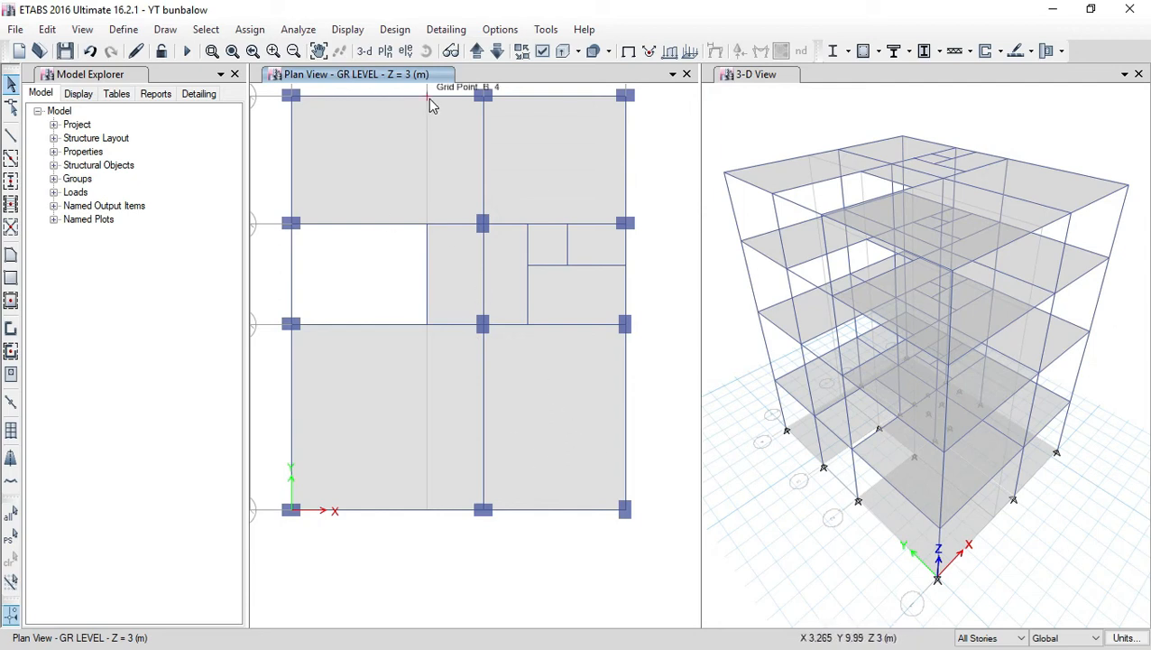
Examine the slabs on every level of the 3-D model, including the base, from several angles.
left_click(864, 80)
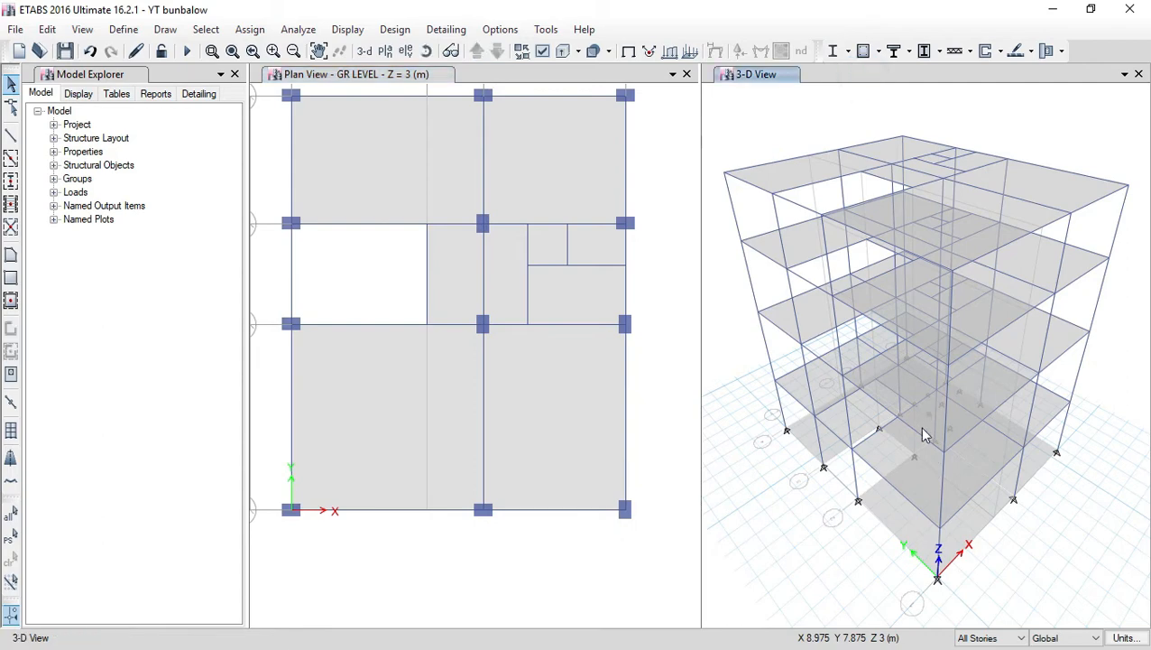
scroll(923, 327, "up", 3)
scroll(922, 358, "down", 5)
scroll(929, 352, "up", 2)
scroll(934, 356, "up", 2)
middle_click_drag(938, 377, 934, 244)
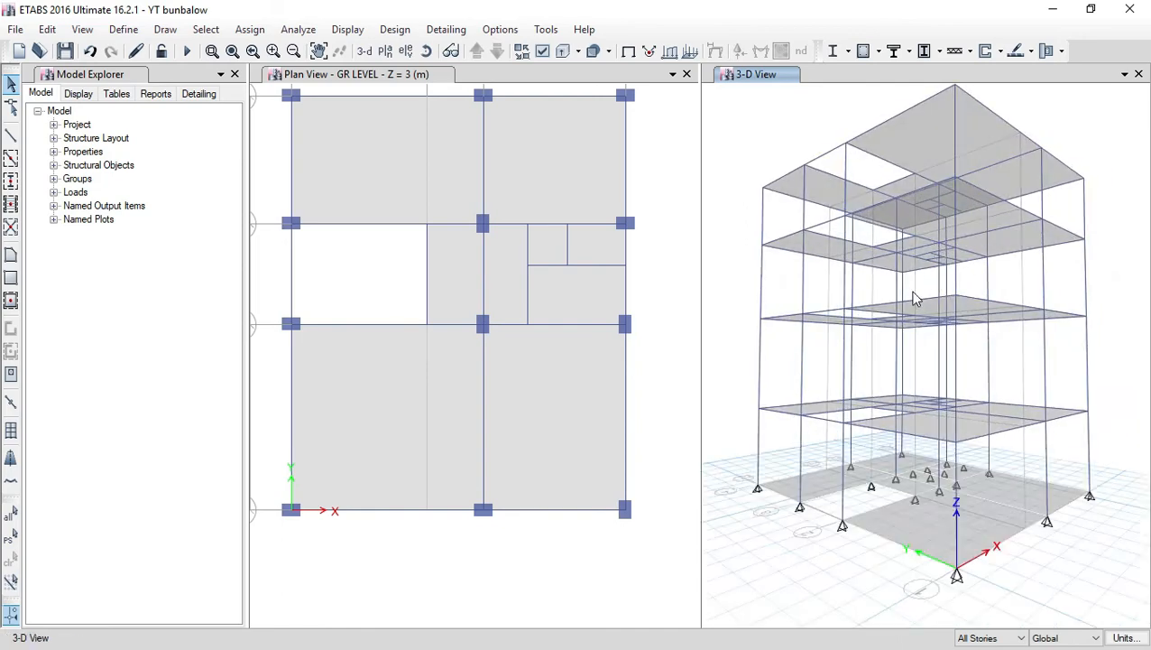
middle_click_drag(918, 320, 954, 355)
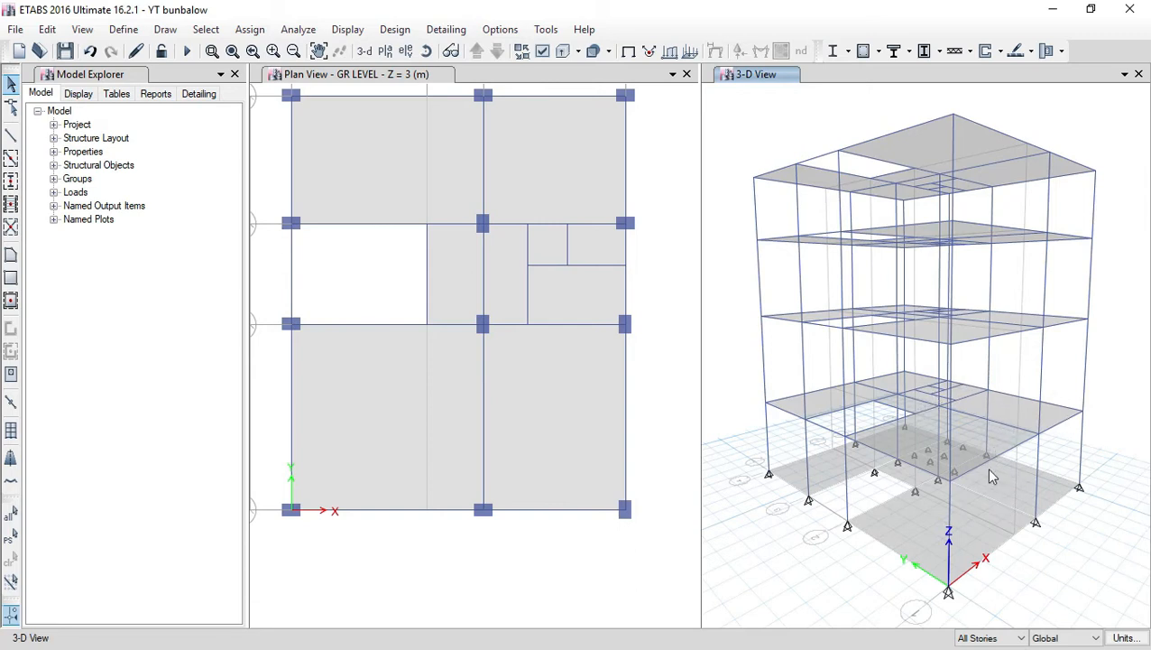
middle_click_drag(986, 463, 949, 522)
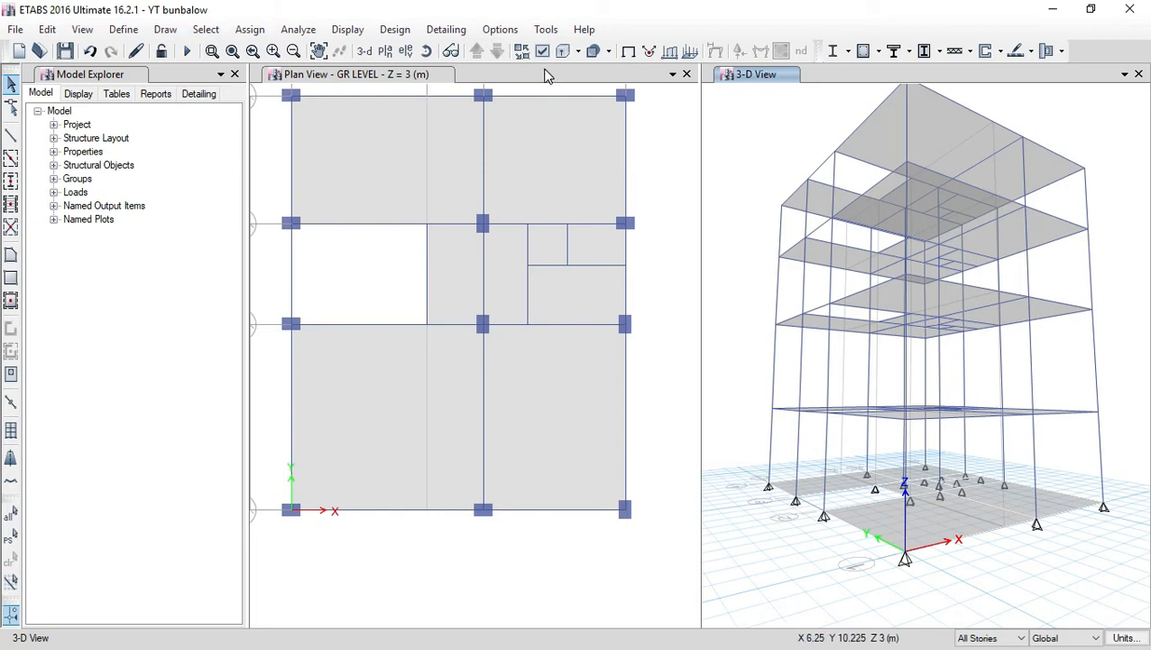
Show the Base plan at Z = 0, limit editing to One Story, and delete the two slabs between grids 1 and 2.
left_click(497, 51)
left_click(497, 52)
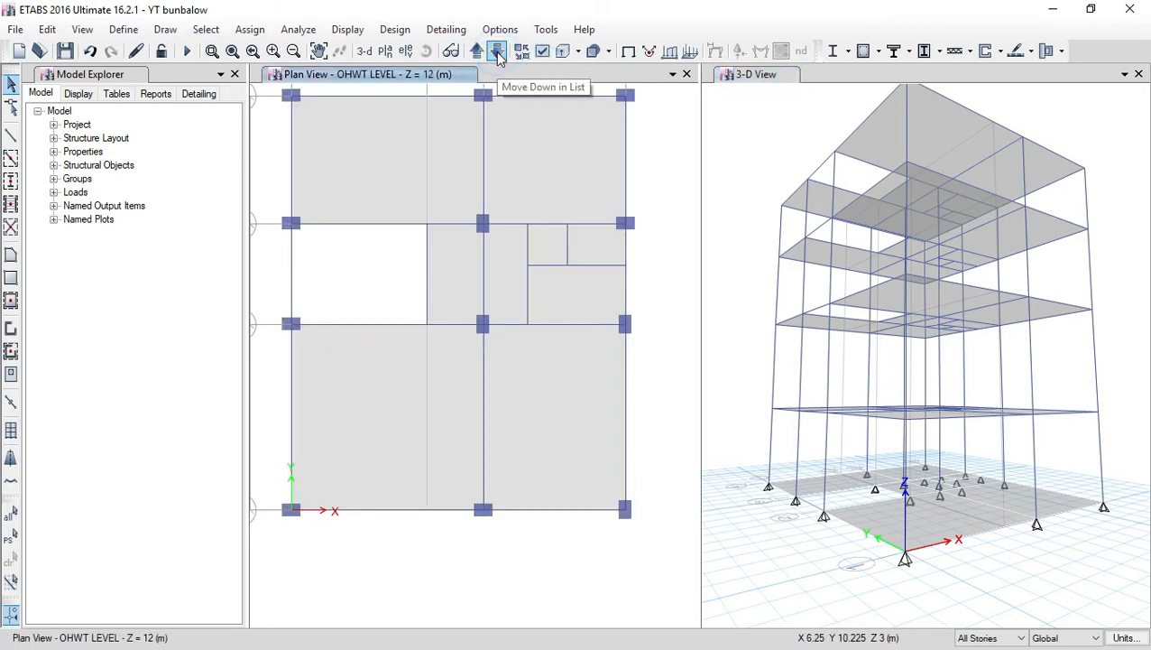
left_click(477, 51)
middle_click_drag(478, 360, 488, 376)
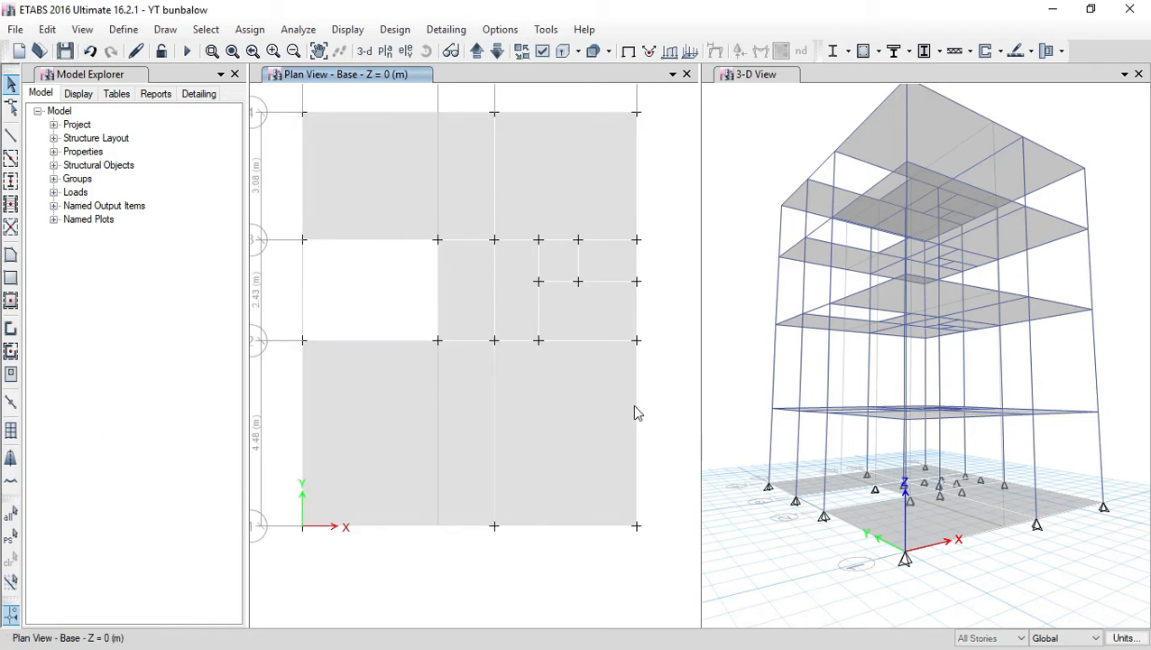
left_click(991, 638)
left_click(993, 598)
left_click(583, 435)
left_click(388, 438)
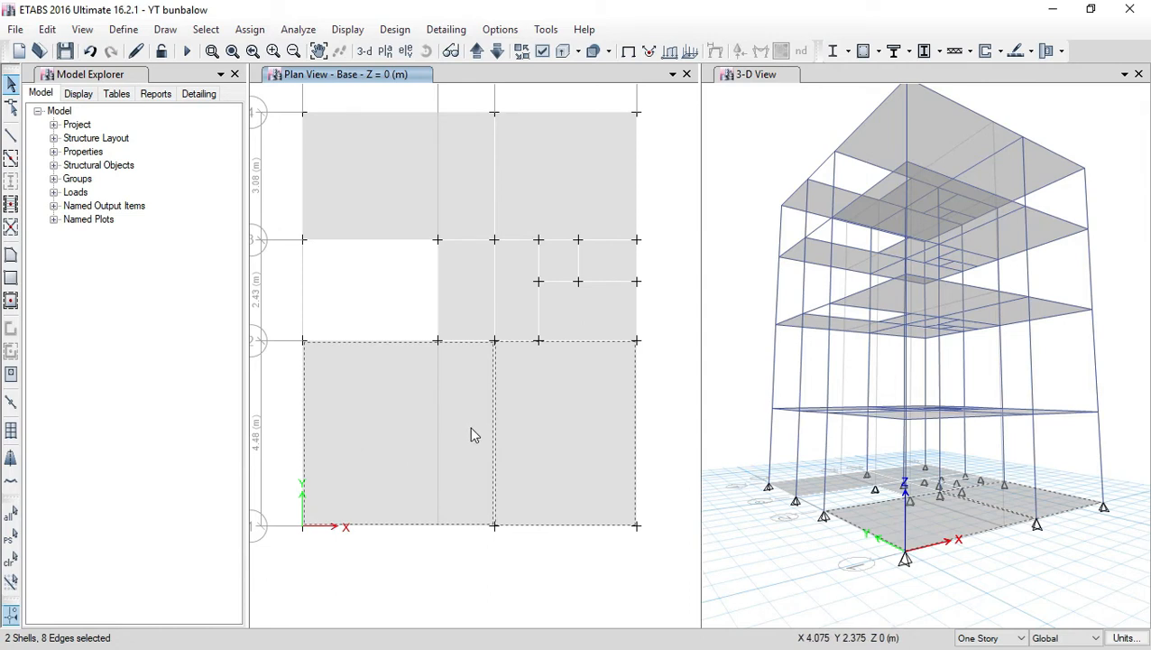
key("Delete")
Delete the Base level slabs between grids 2 and 3, from grid B to grid D.
left_click(470, 290)
left_click(519, 287)
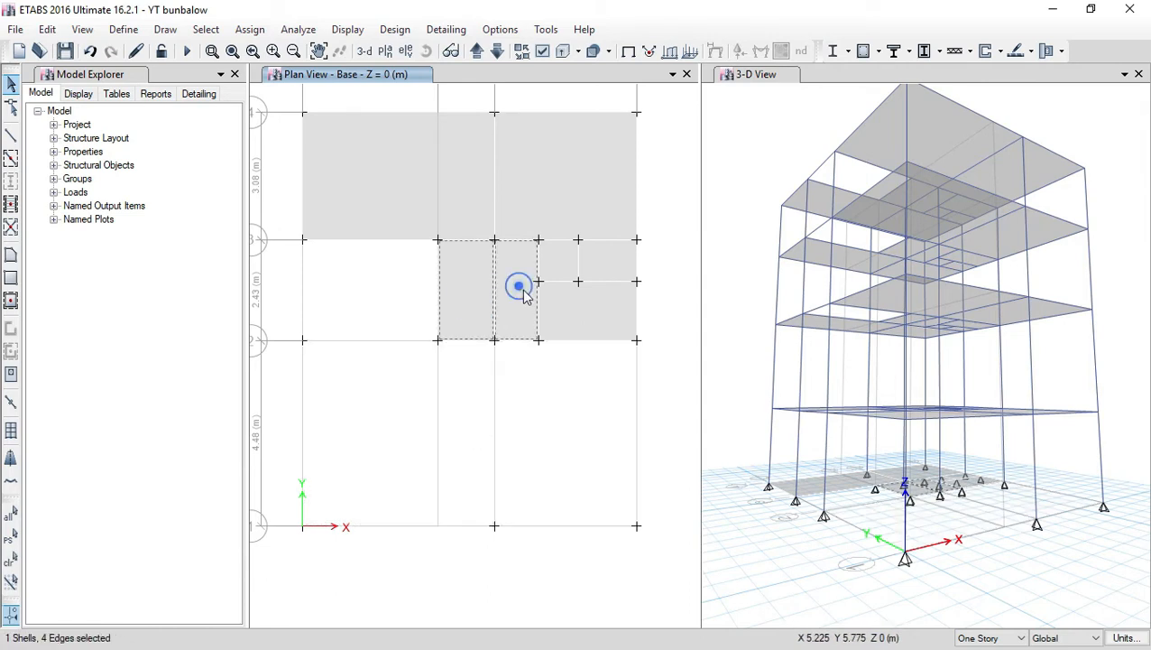
key("Delete")
left_click(578, 307)
left_click(609, 258)
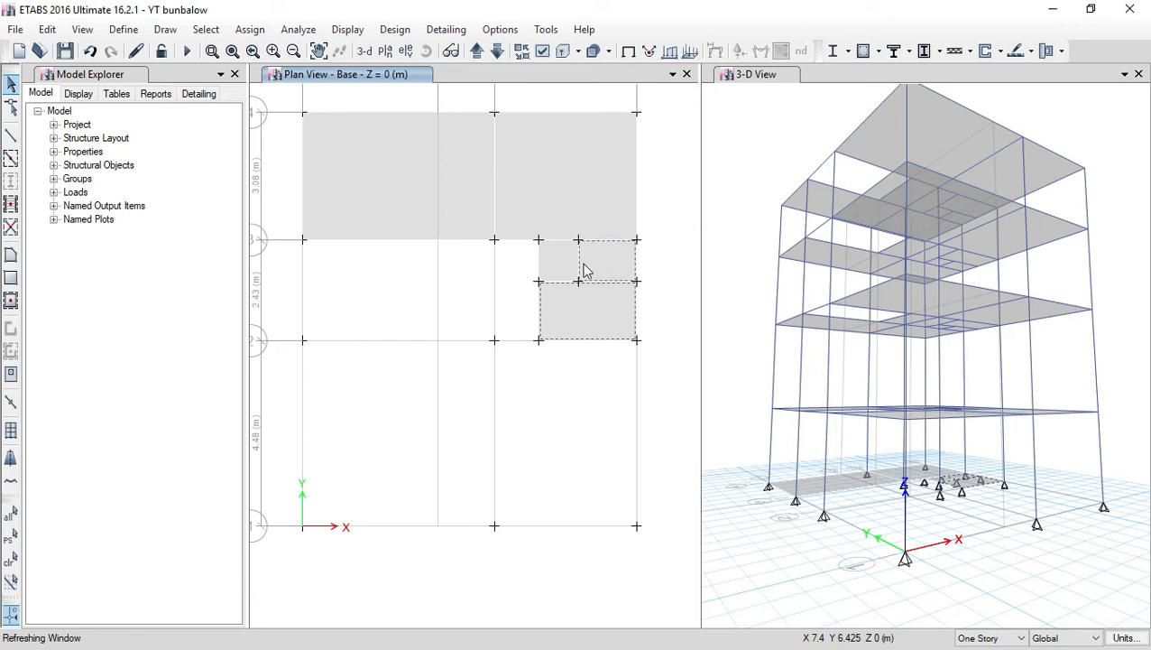
key("Delete")
Delete the two Base level slabs between grids 3 and 4.
left_click(570, 200)
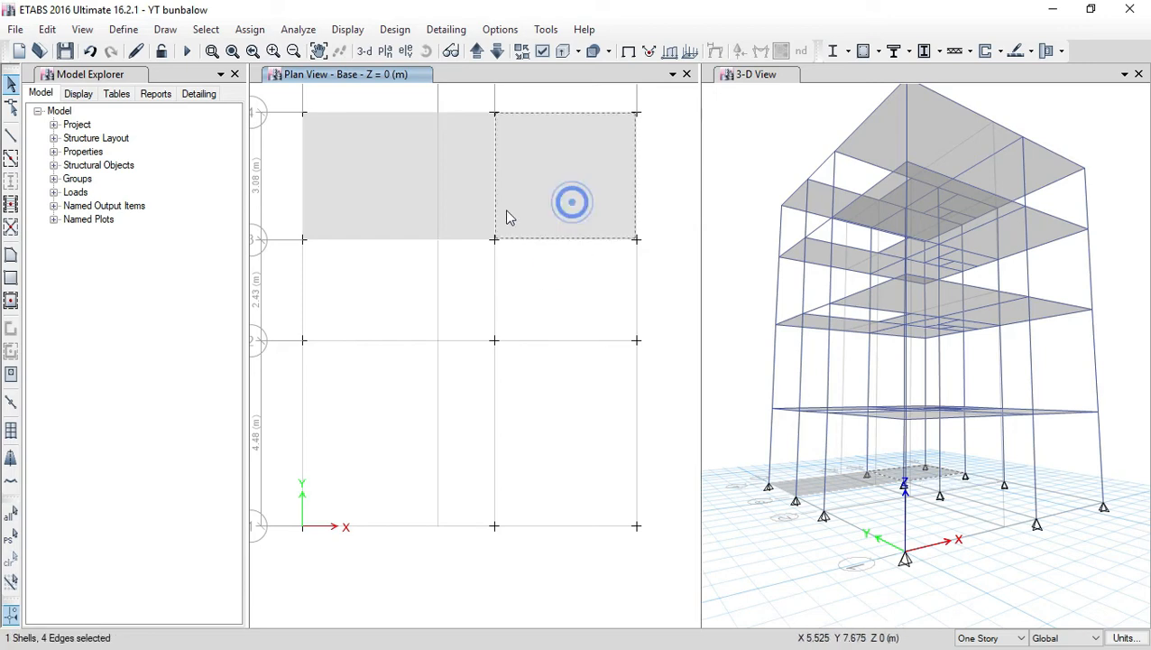
left_click(462, 198)
key("Delete")
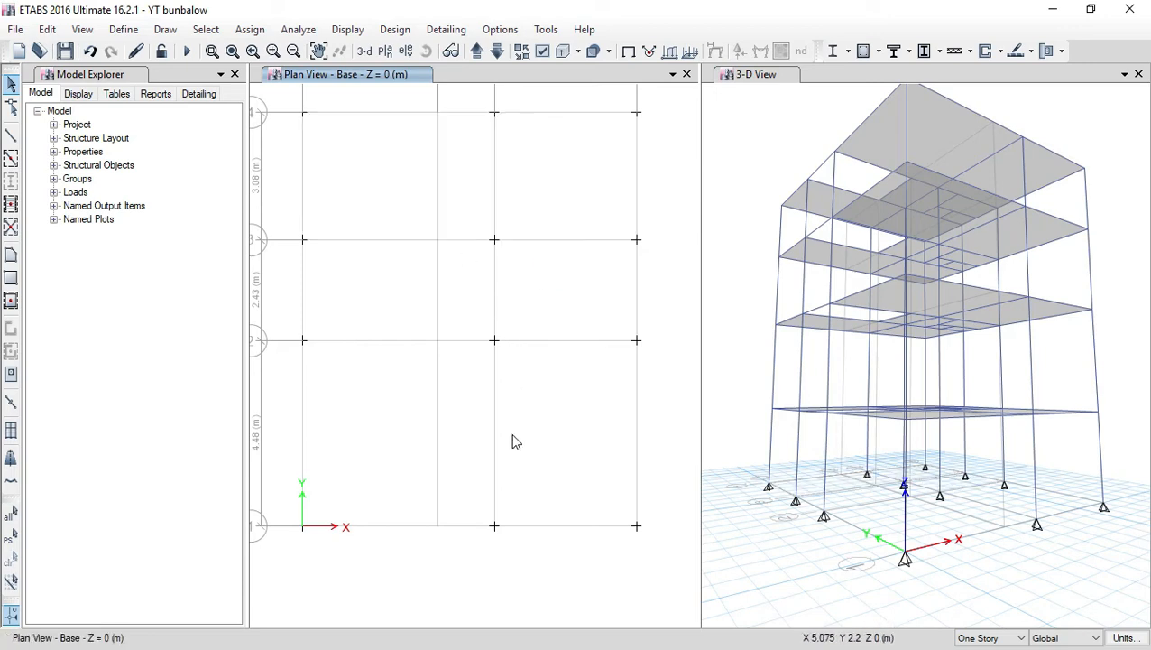
Show the OHWT LEVEL plan at Z = 12 m and delete its two slabs between grids 3 and 4.
scroll(510, 444, "down", 3)
scroll(502, 444, "up", 3)
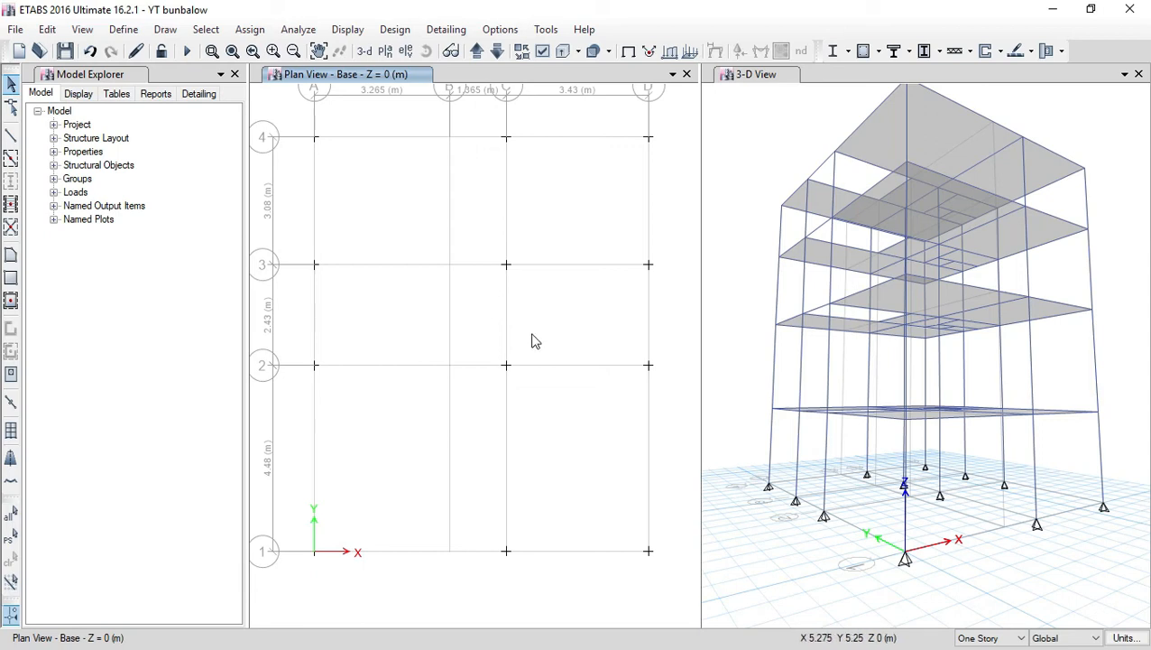
scroll(512, 361, "down", 3)
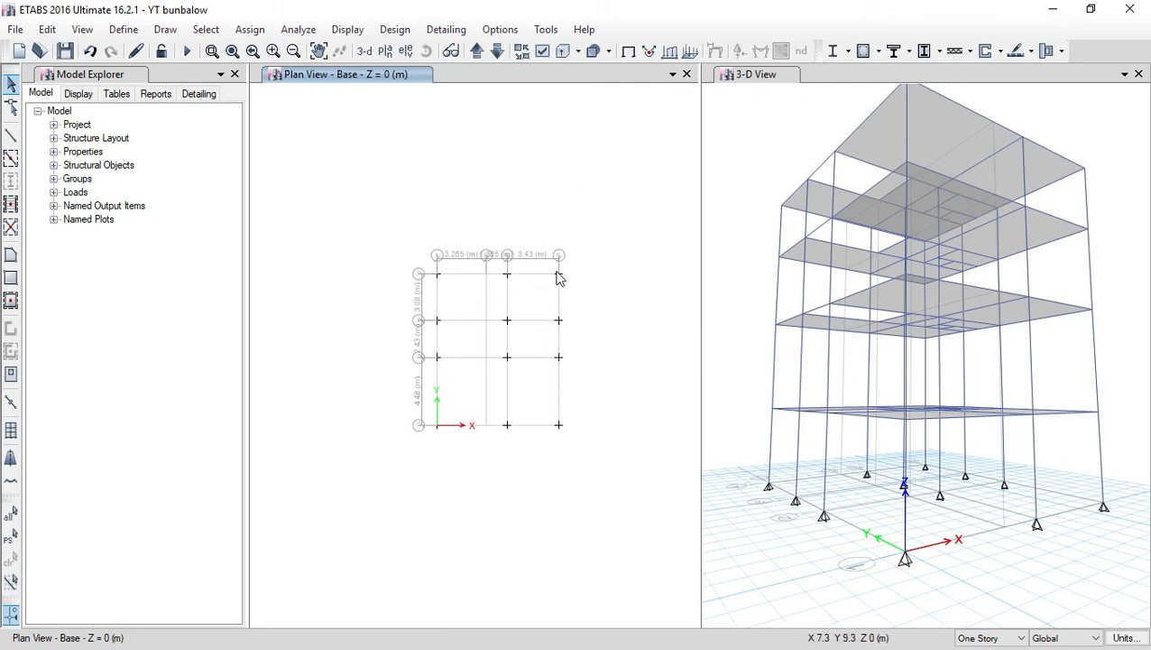
left_click(478, 51)
left_click(478, 51)
left_click(478, 51)
left_click(478, 51)
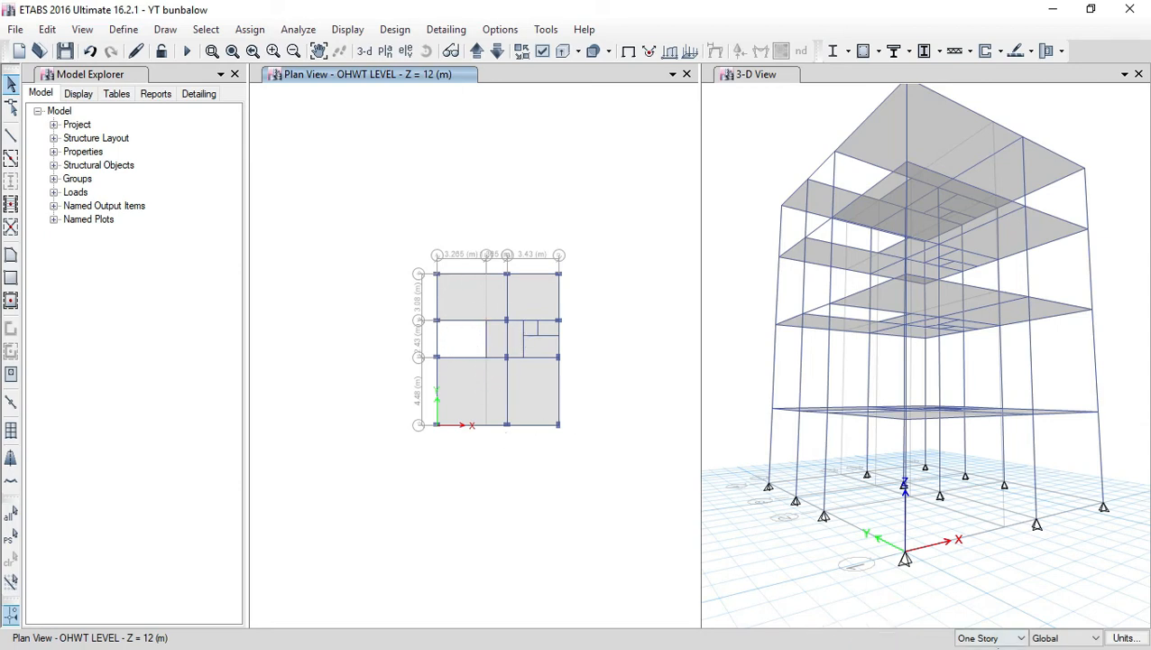
scroll(527, 318, "up", 5)
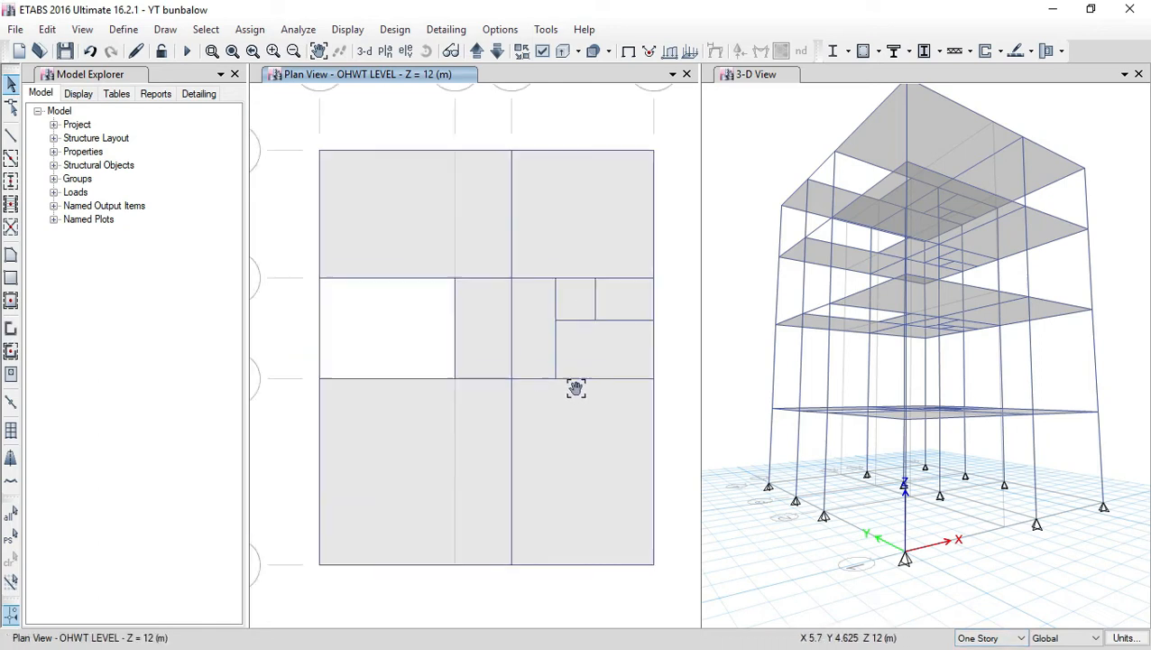
left_click(439, 219)
left_click(578, 219)
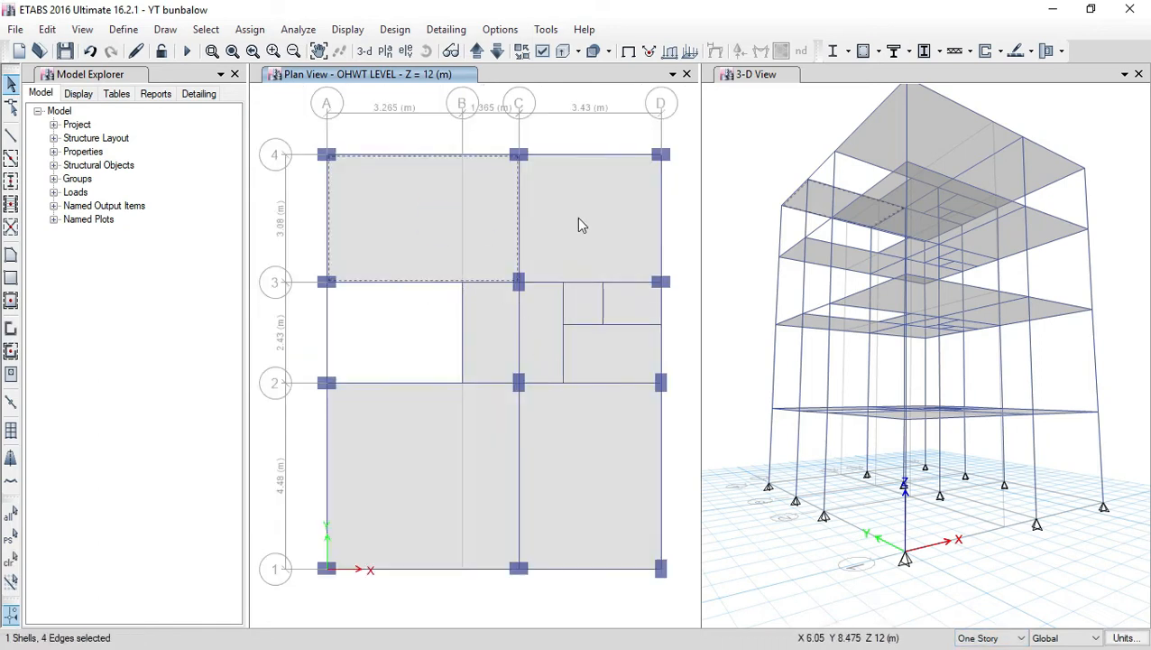
key("Delete")
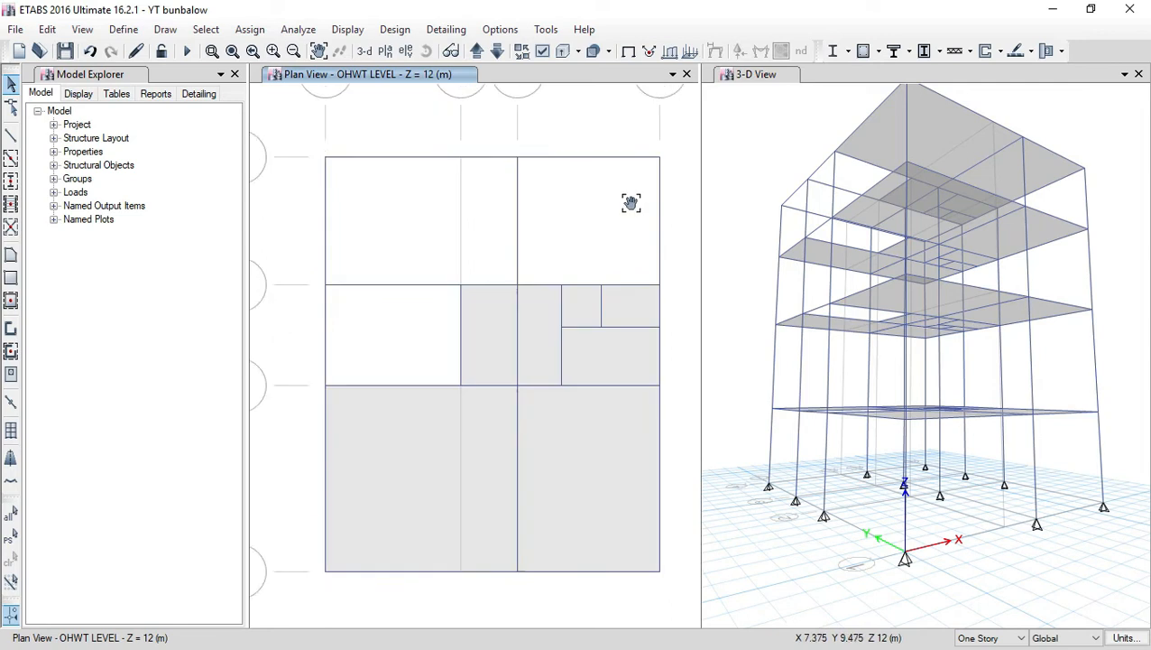
Delete all OHWT LEVEL beams, columns and slabs outside the bay bounded by grids A, C, 2 and 3.
left_click_drag(667, 172, 298, 255)
key("Delete")
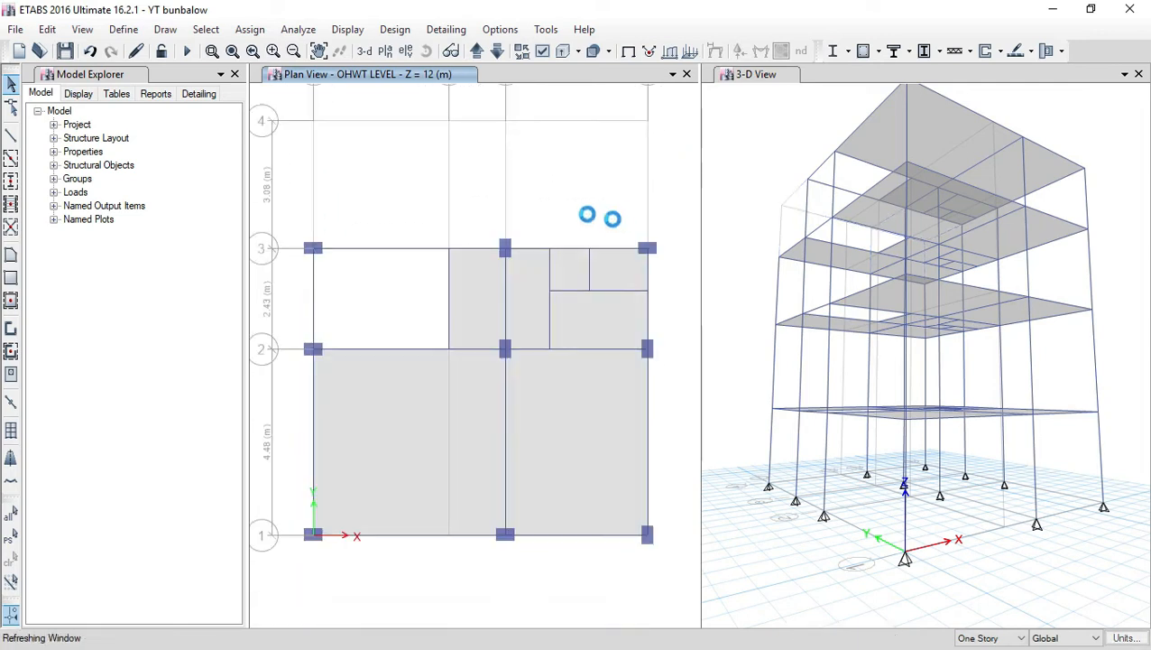
left_click_drag(672, 211, 533, 567)
key("Delete")
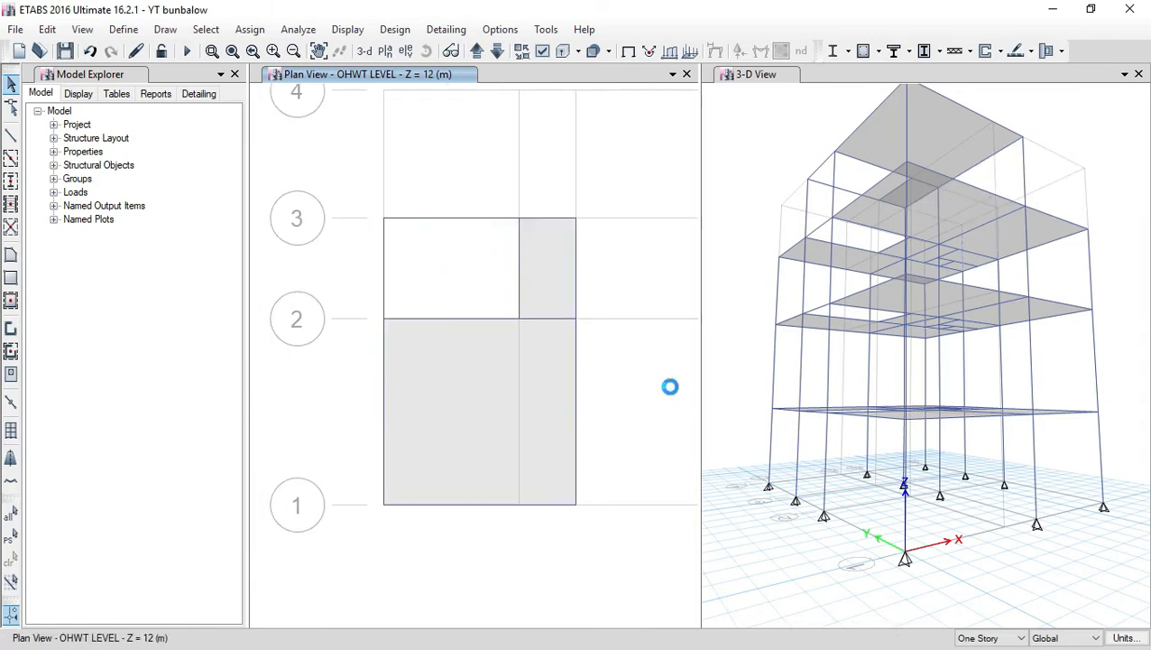
left_click_drag(656, 387, 362, 539)
key("Delete")
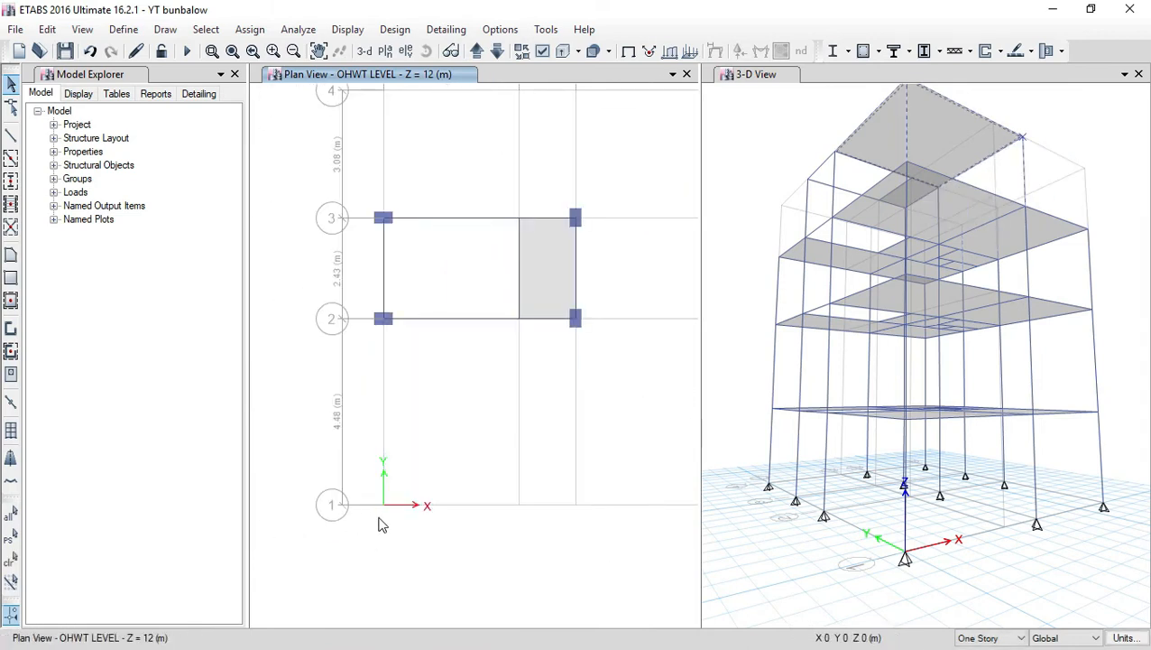
Draw a rectangular S 125 slab on OHWT LEVEL over the opening between grids A–B and 2–3.
middle_click_drag(560, 244, 588, 275)
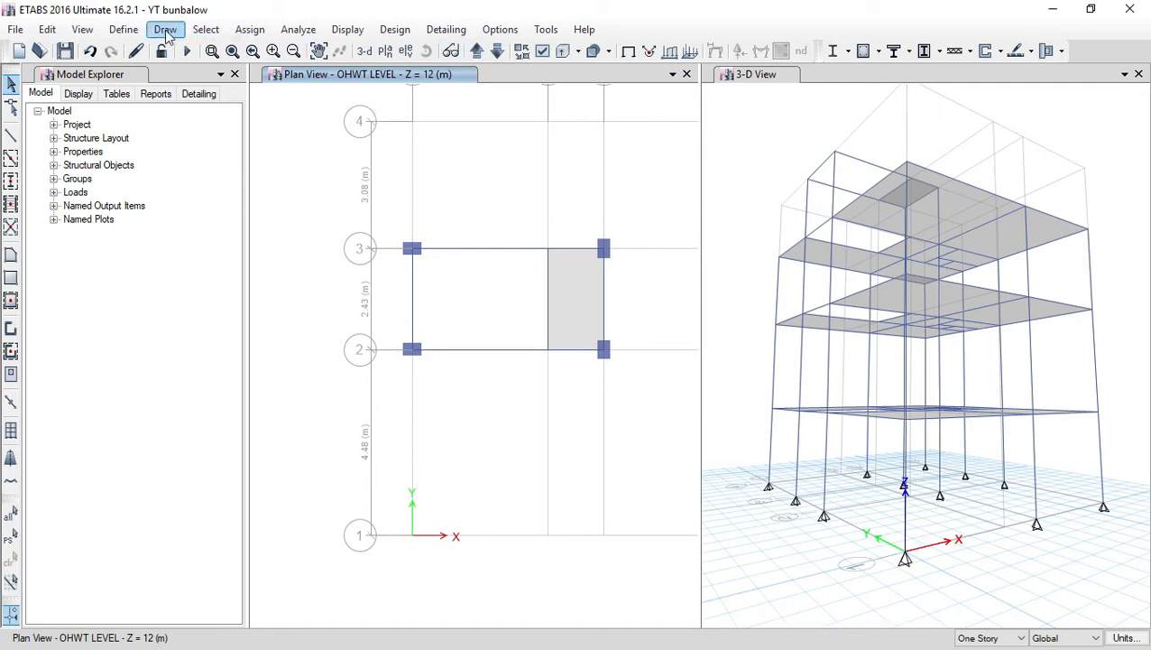
left_click(11, 279)
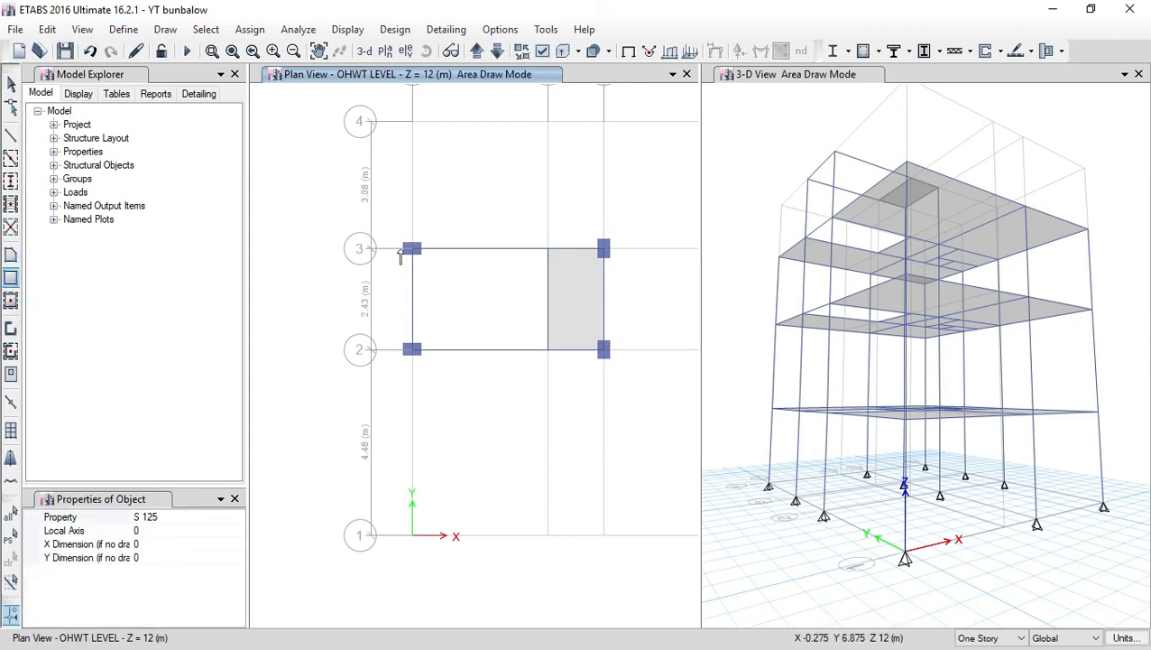
left_click(549, 351)
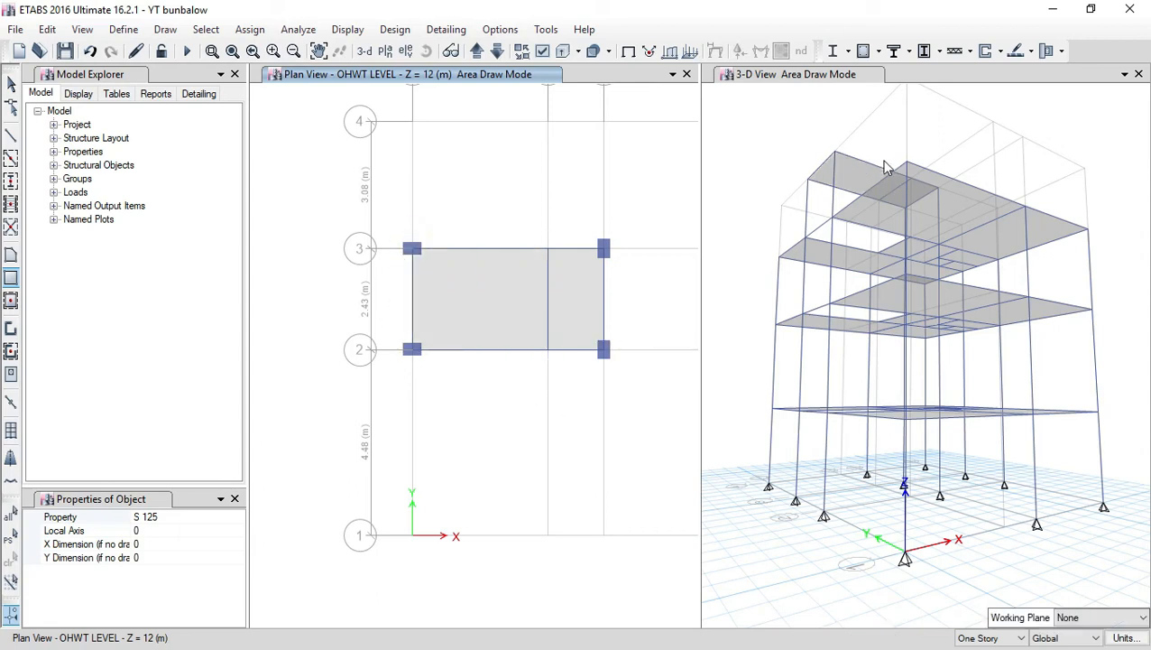
Leave area drawing and examine the OHWT LEVEL roof and the stories beneath it in the 3-D view from several angles.
left_click(967, 75)
mouse_move(1016, 310)
right_mouse_down()
mouse_move(992, 416)
mouse_move(958, 452)
mouse_move(1009, 318)
mouse_move(951, 375)
mouse_move(972, 378)
mouse_move(1008, 102)
right_mouse_up()
key("Escape")
right_click(1020, 117)
left_click(995, 186)
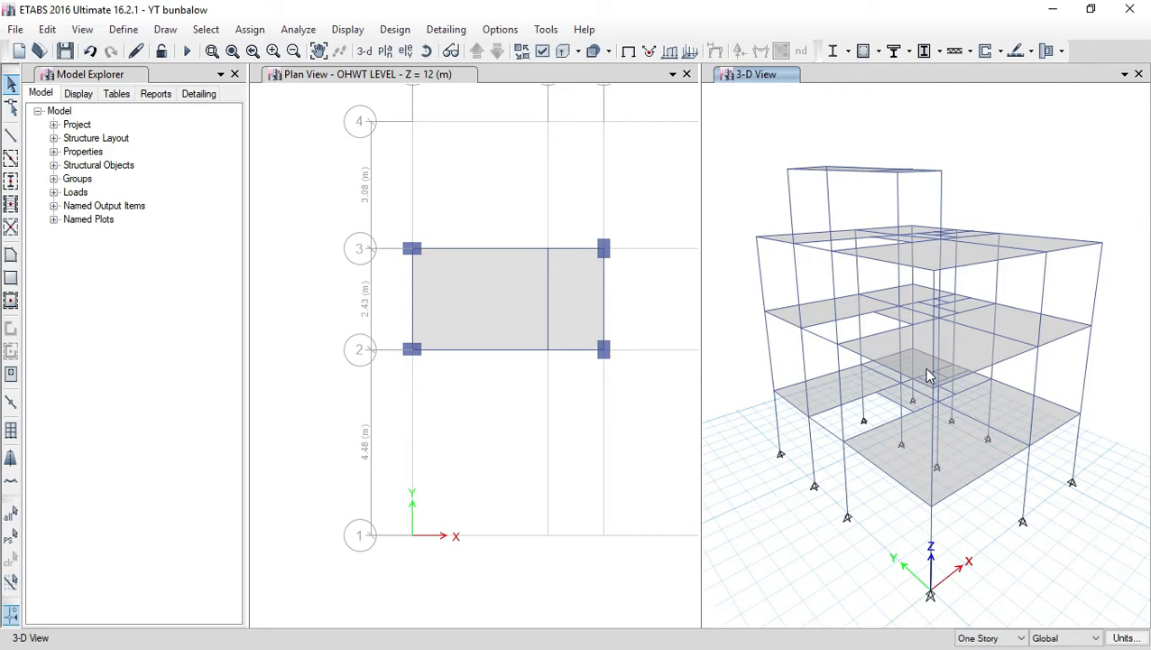
right_click_drag(945, 355, 880, 391)
middle_click_drag(944, 292, 1065, 260)
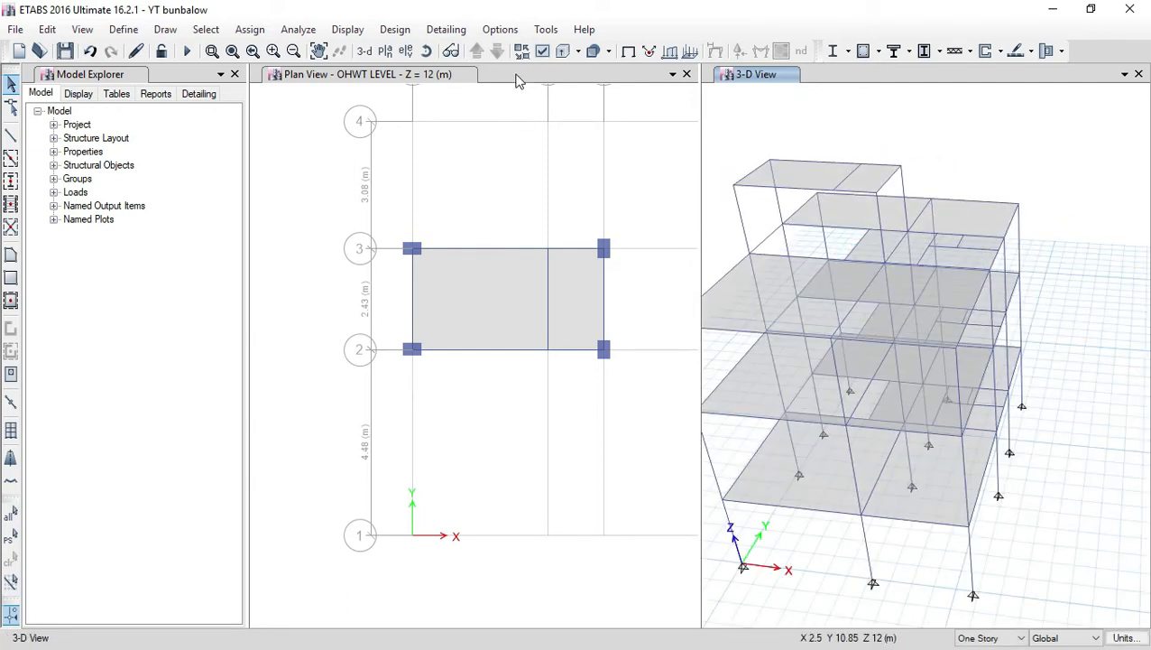
Show the 2ND FLOOR LEVEL plan and delete the secondary beams inside the bay between grids C–D and 2–3.
left_click(497, 50)
middle_click_drag(565, 316, 470, 297)
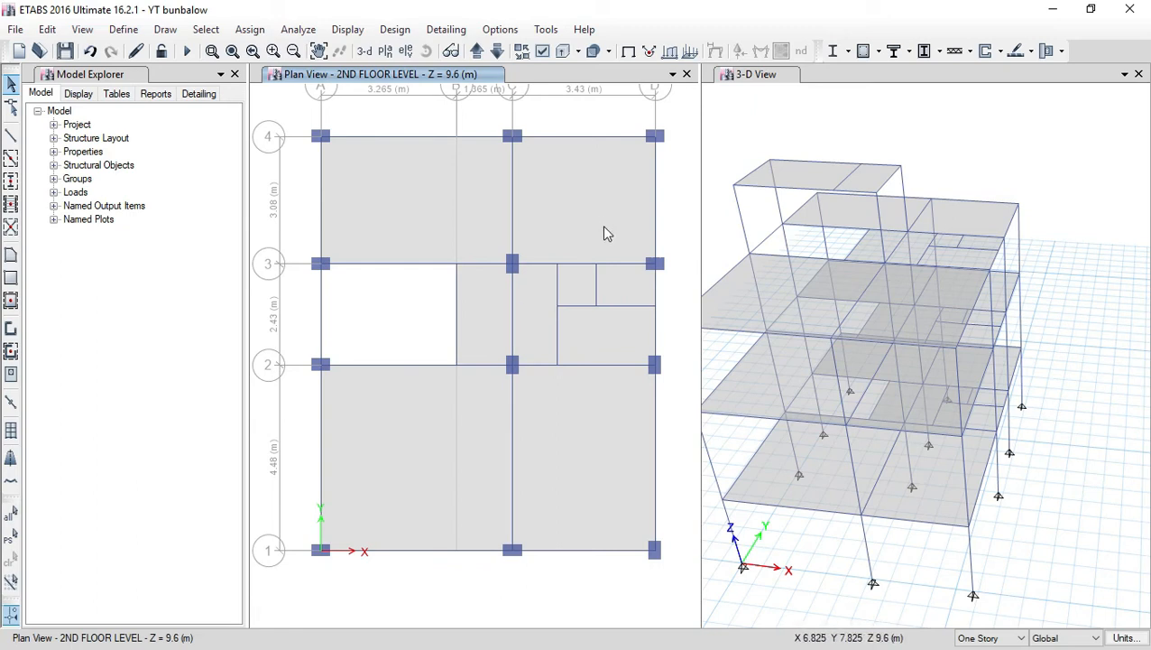
left_click(599, 294, "ctrl")
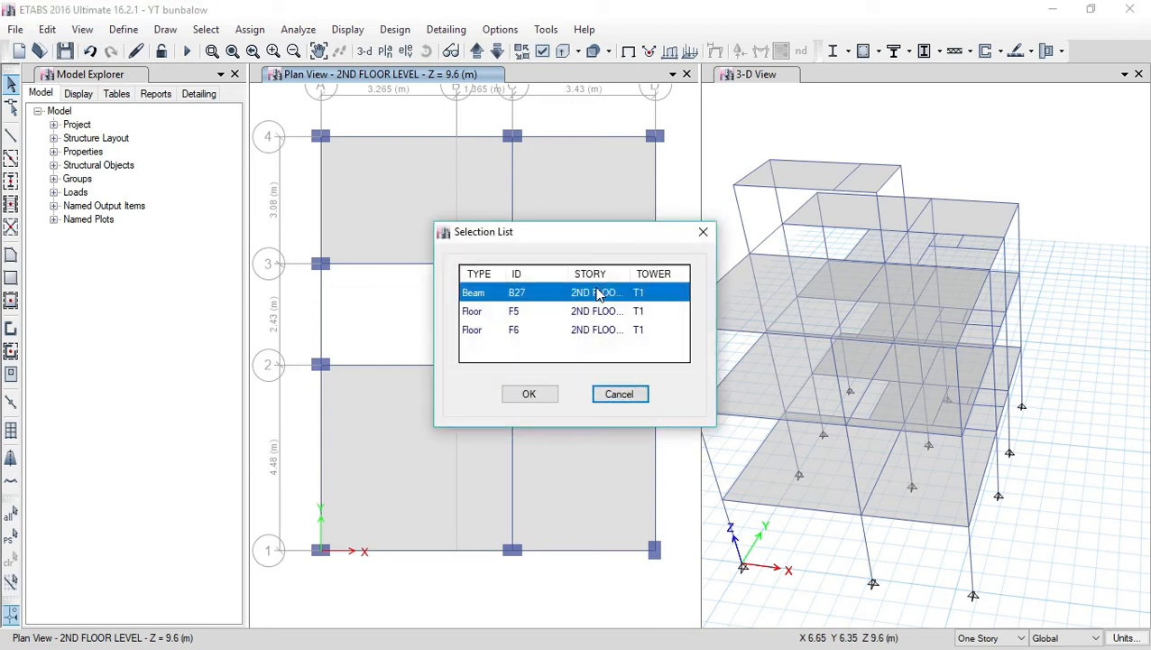
double_click(599, 295)
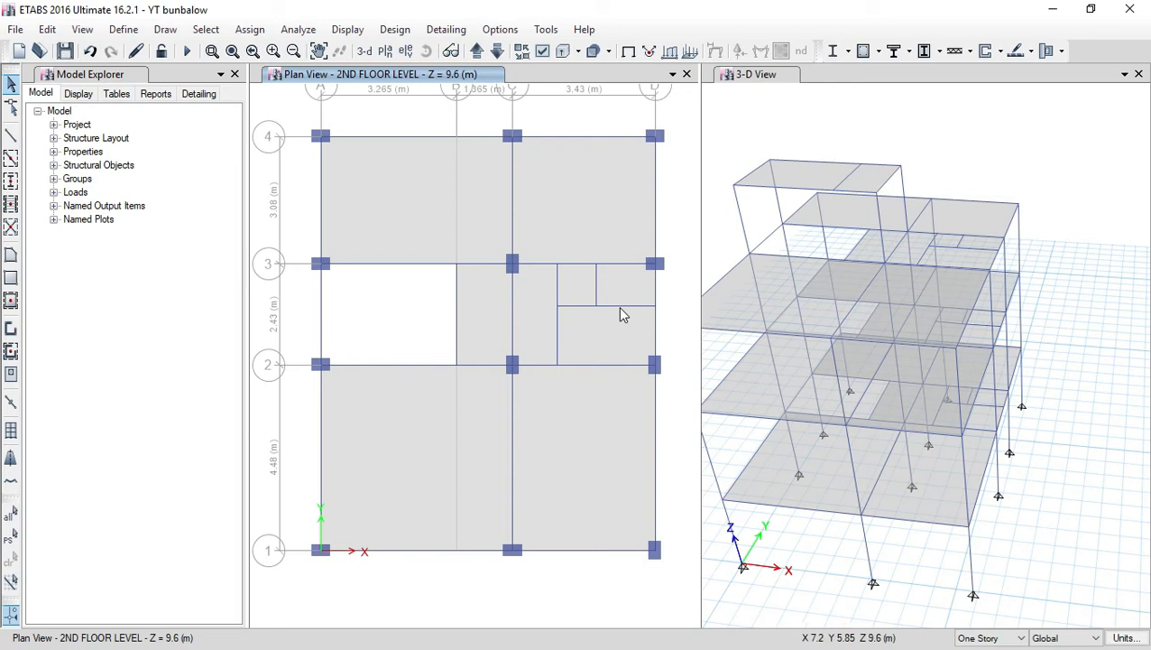
left_click(619, 307)
key("Delete")
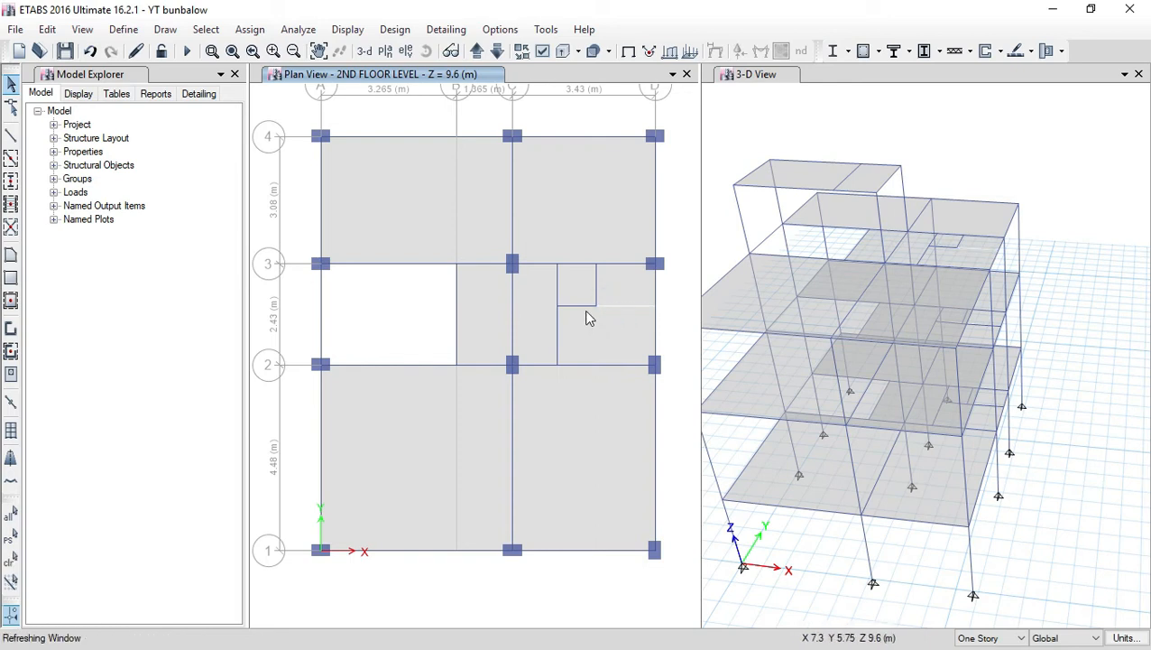
left_click(586, 306)
key("Delete")
left_click(595, 287)
key("Delete")
left_click(557, 286)
key("Delete")
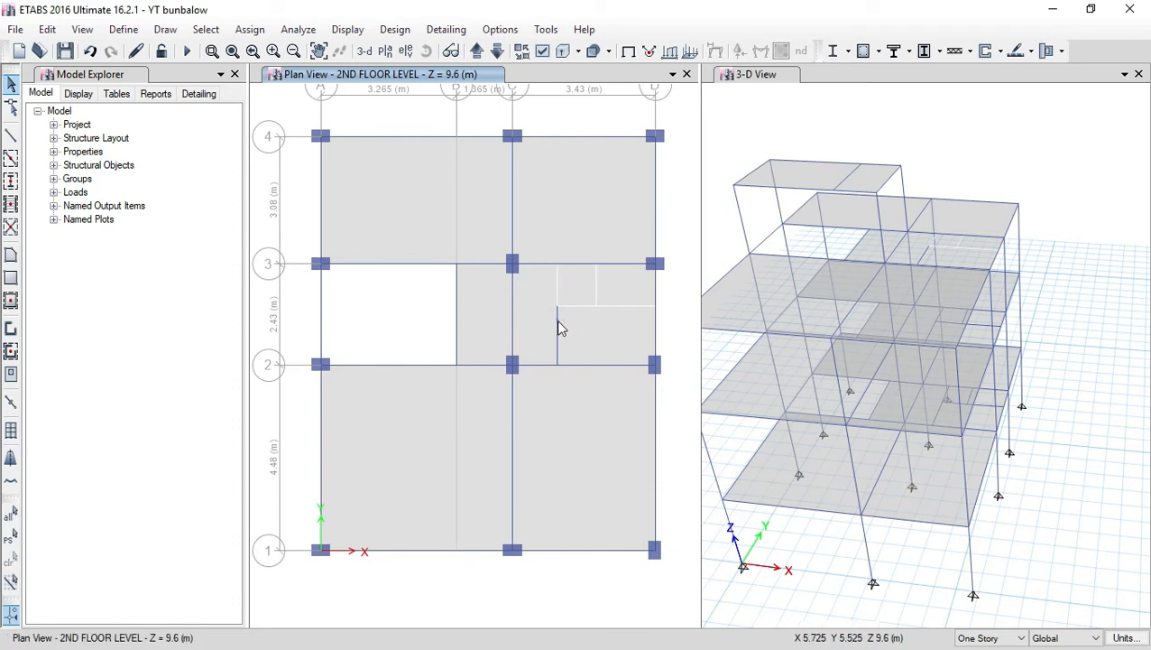
Delete the four small slabs in the 2ND FLOOR LEVEL bay between grids C–D and 2–3.
left_click(575, 282)
left_click(616, 291)
left_click(616, 318)
left_click(539, 330)
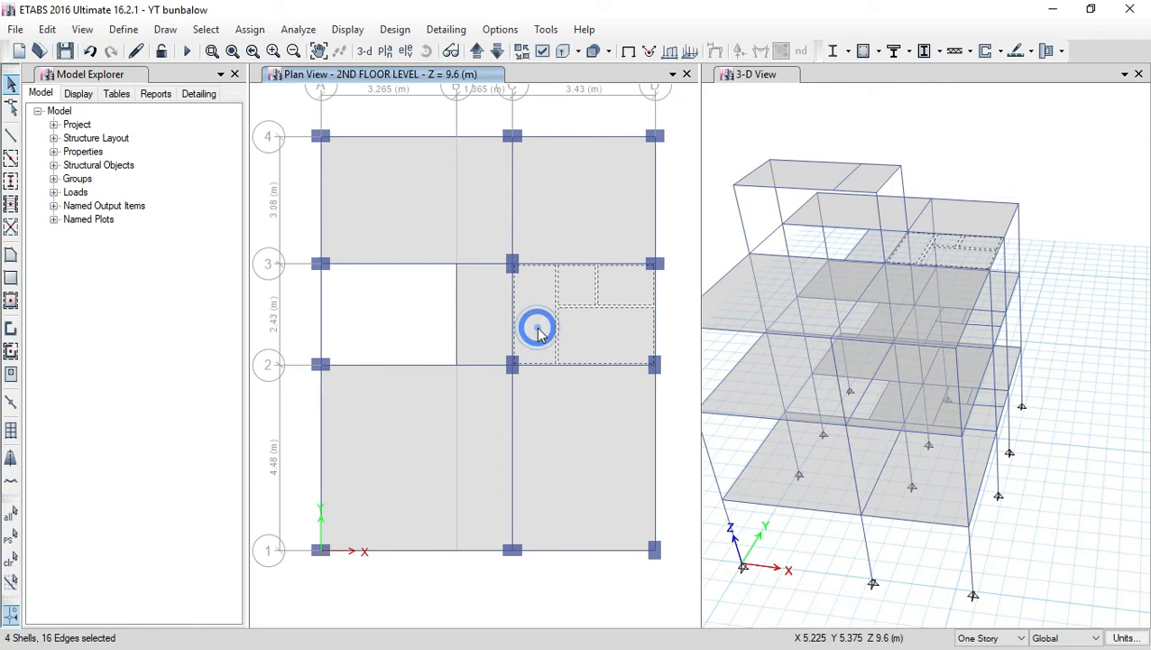
key("Delete")
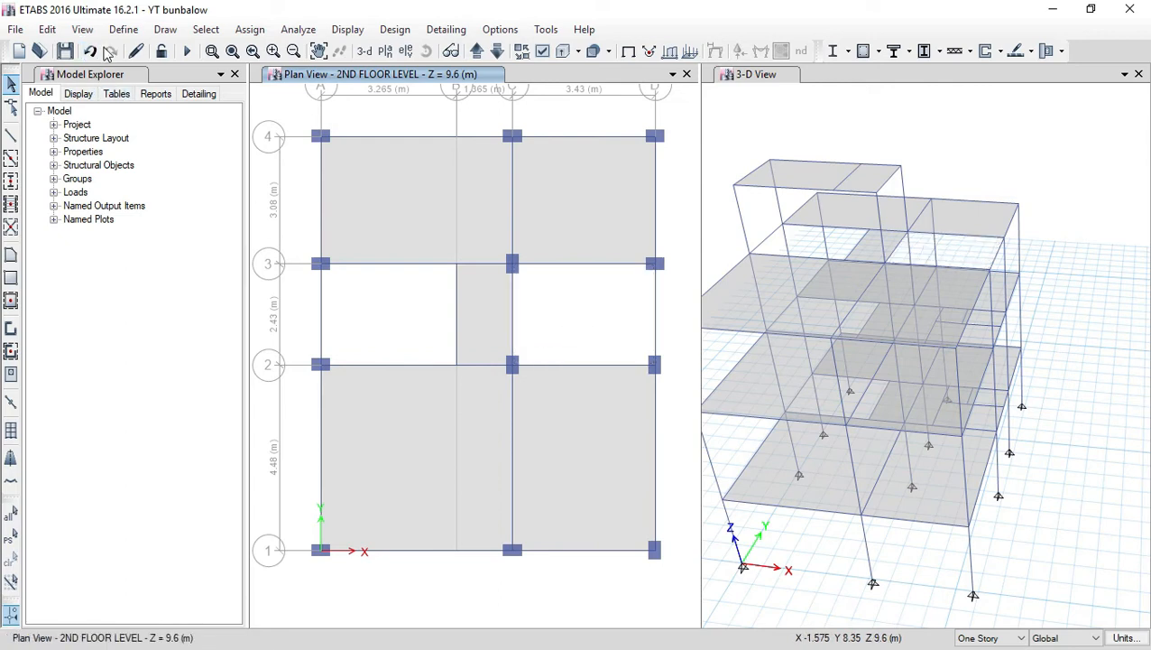
Draw one rectangular S 125 slab across the 2ND FLOOR LEVEL bay between grids C–D and 2–3.
left_click(11, 277)
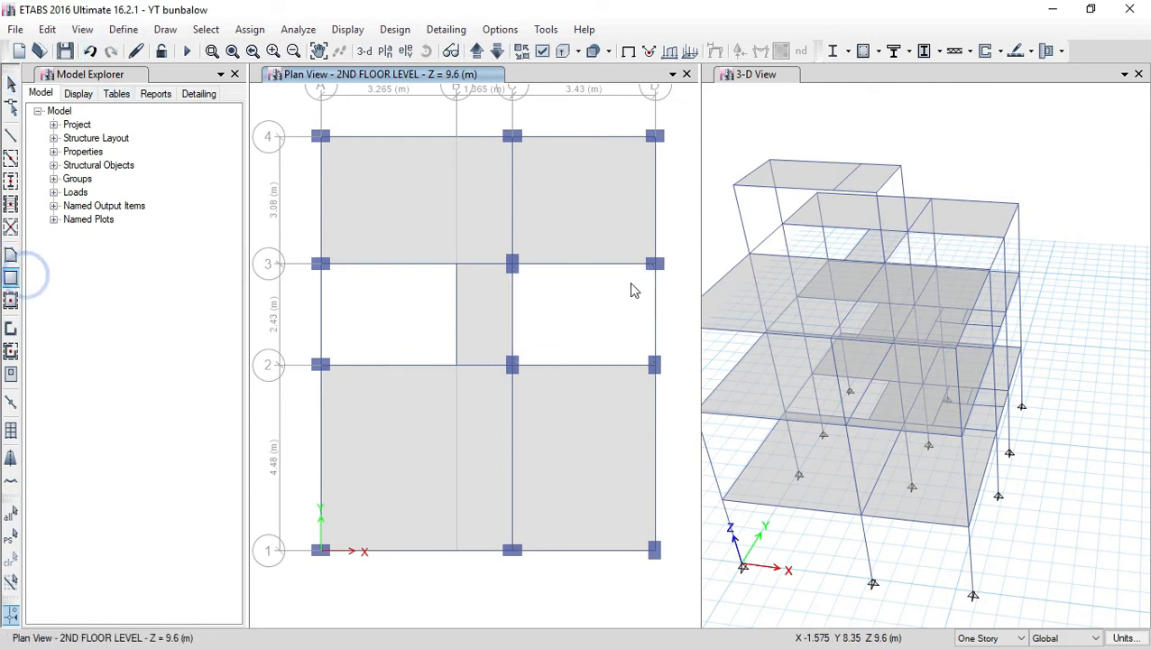
left_click_drag(512, 263, 655, 364)
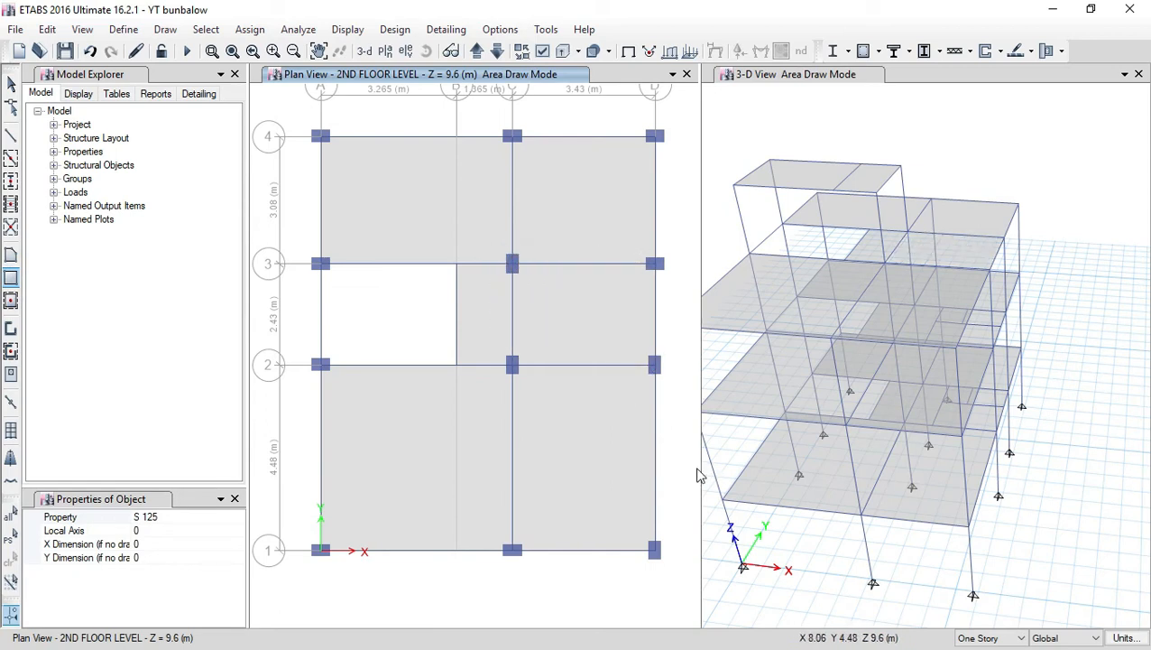
key("Escape")
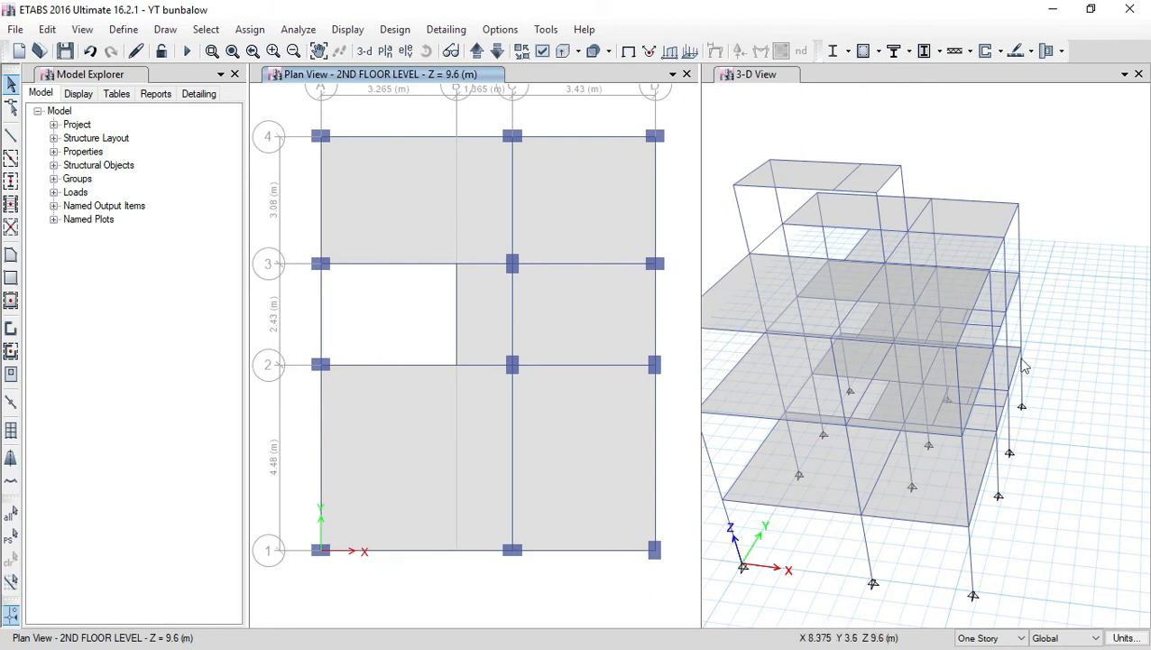
Activate the 3-D view and show the building as a rendered model.
left_click(82, 29)
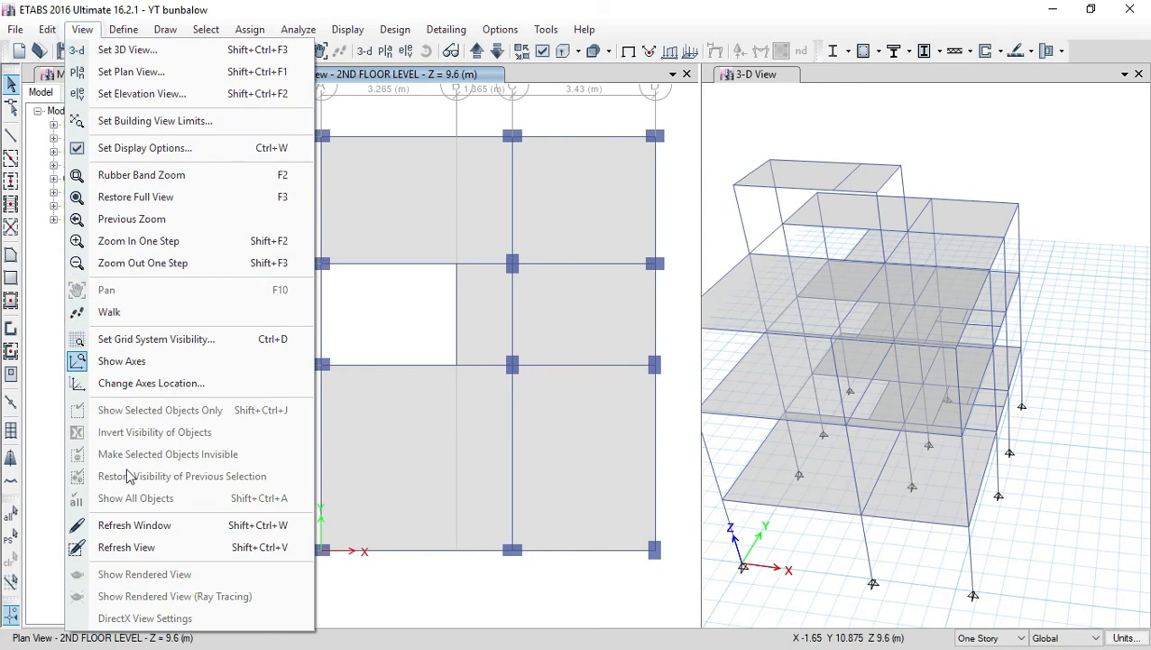
key("Escape")
left_click(930, 74)
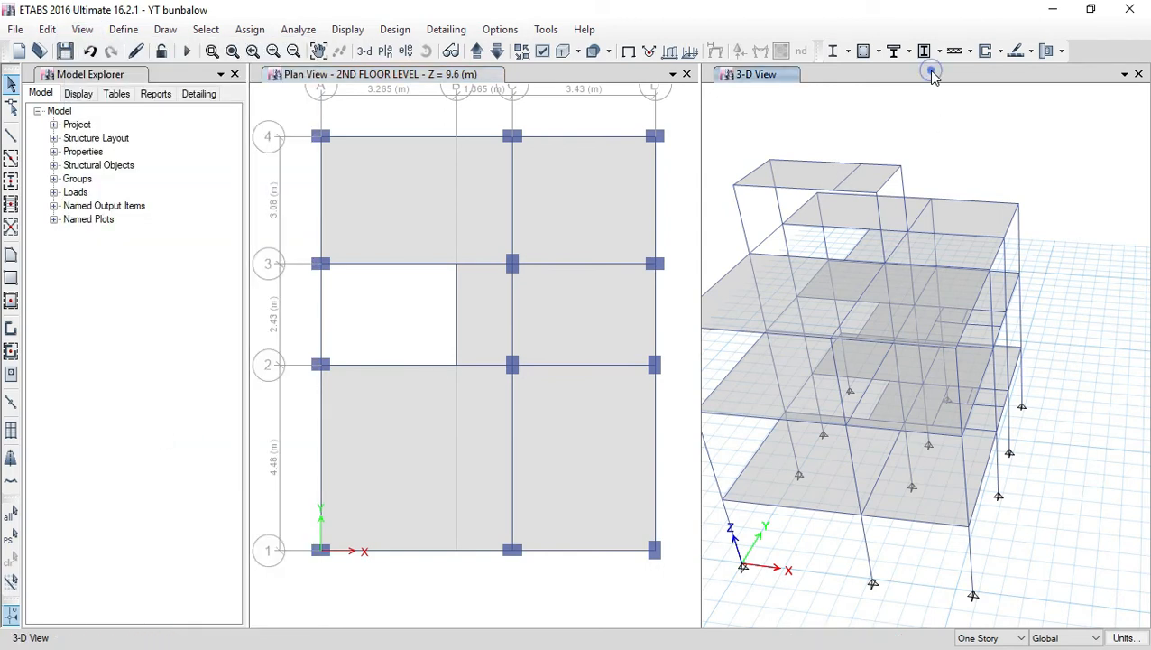
left_click(82, 29)
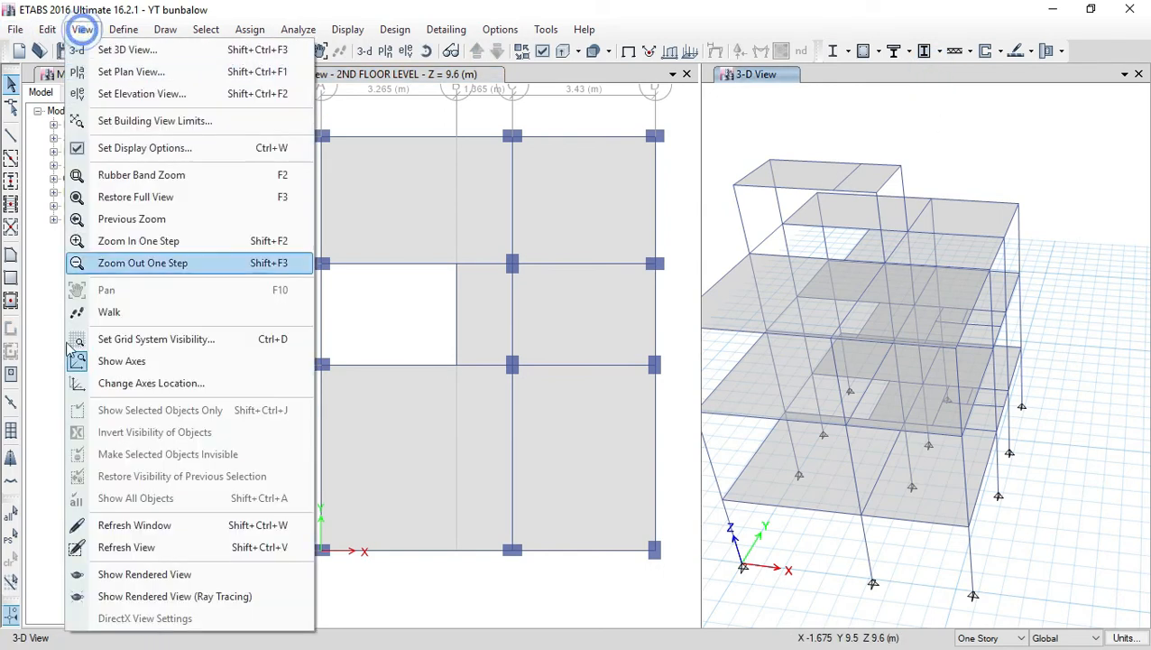
left_click(191, 573)
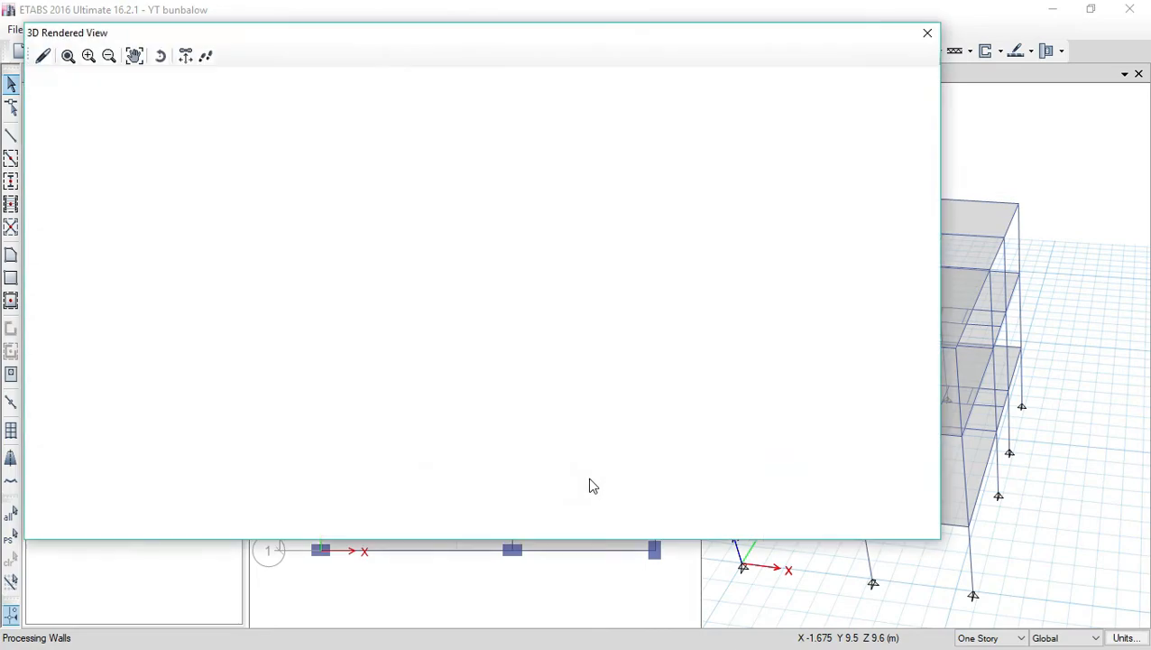
Examine the rendered building's slabs, beams, columns, stair opening and overhead tank level from several angles and distances.
scroll(572, 310, "up", 3)
scroll(415, 359, "up", 3)
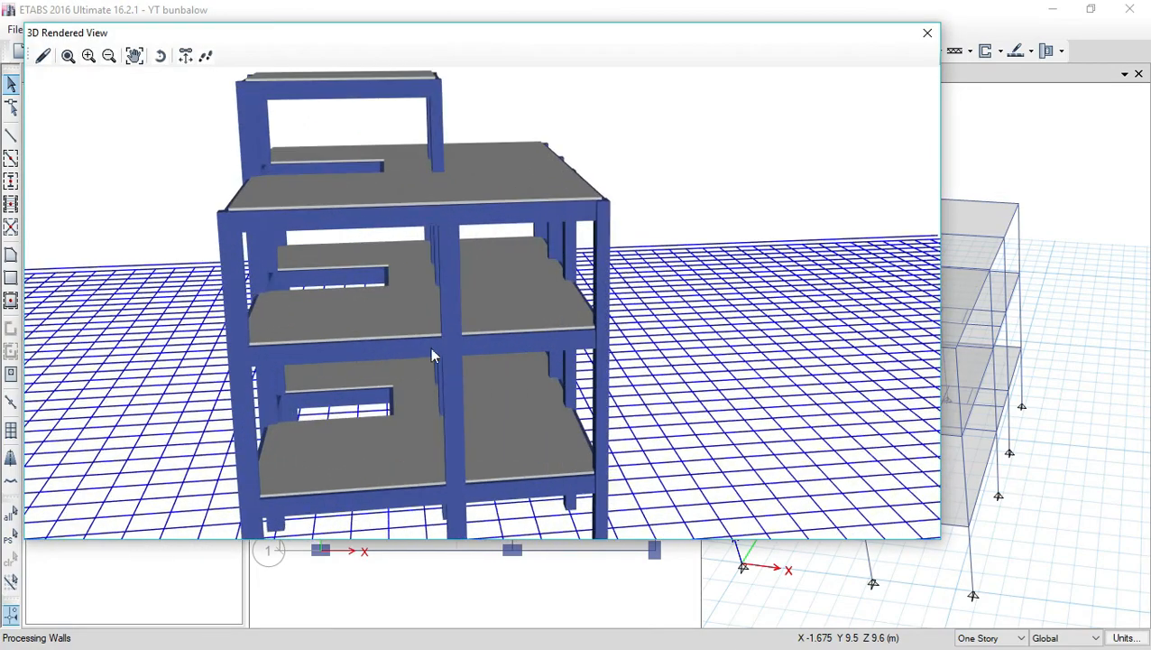
scroll(631, 275, "down", 5)
left_click_drag(563, 338, 321, 309)
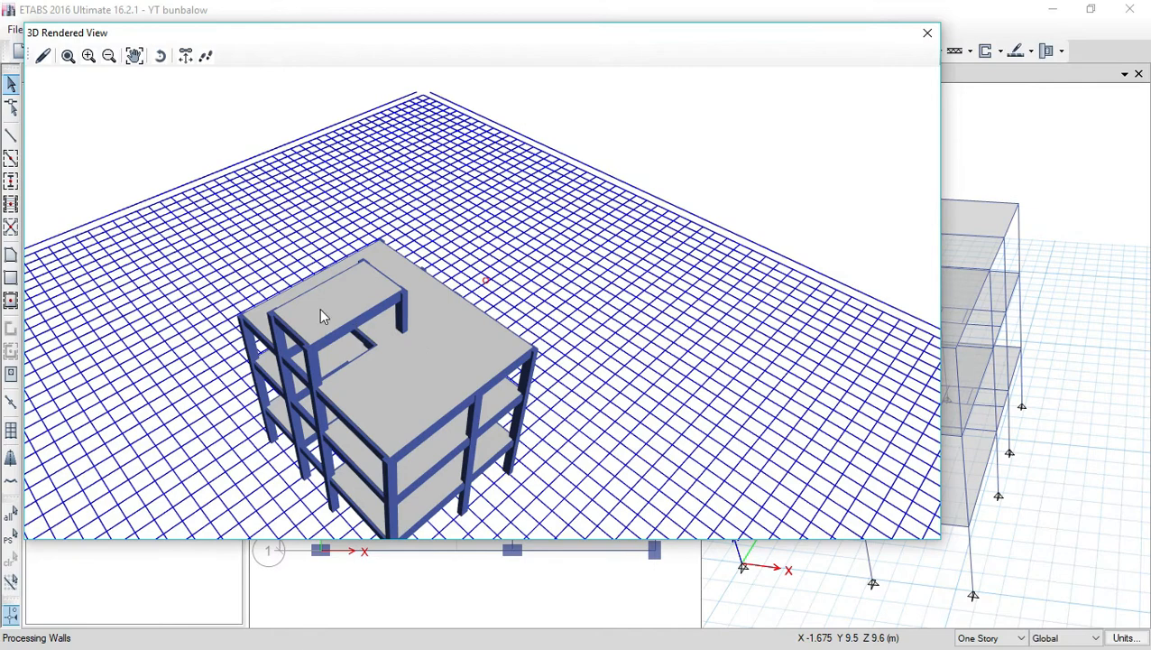
scroll(333, 326, "up", 8)
scroll(412, 258, "down", 4)
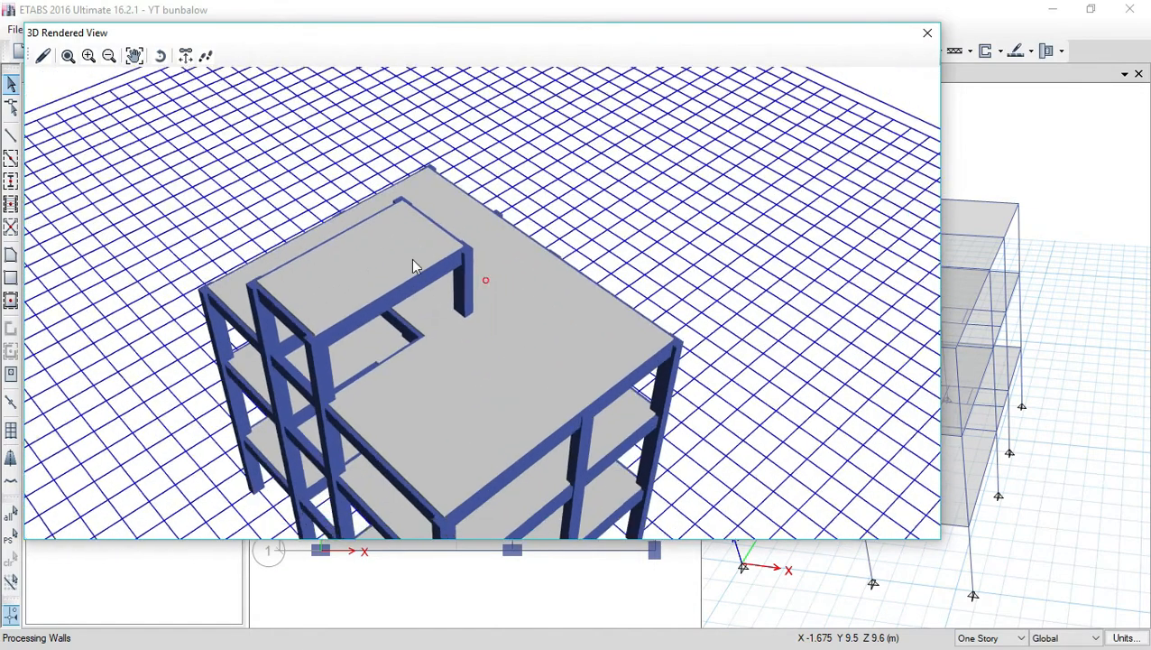
left_click_drag(321, 302, 309, 187)
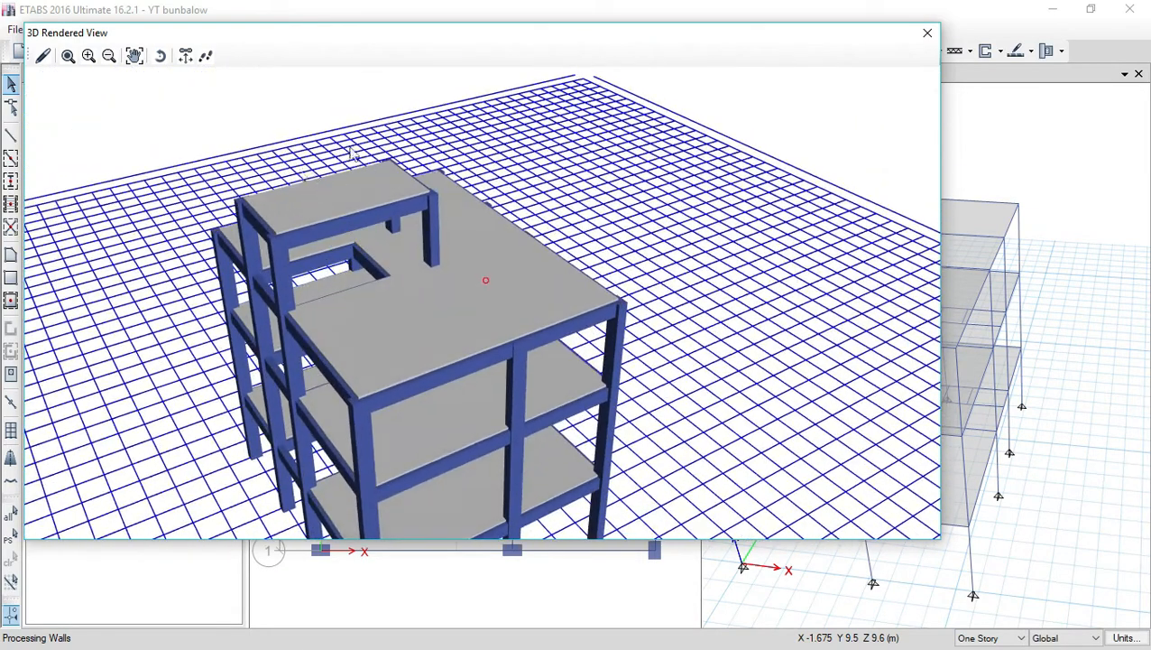
left_click_drag(418, 220, 337, 250)
left_click_drag(362, 336, 368, 257)
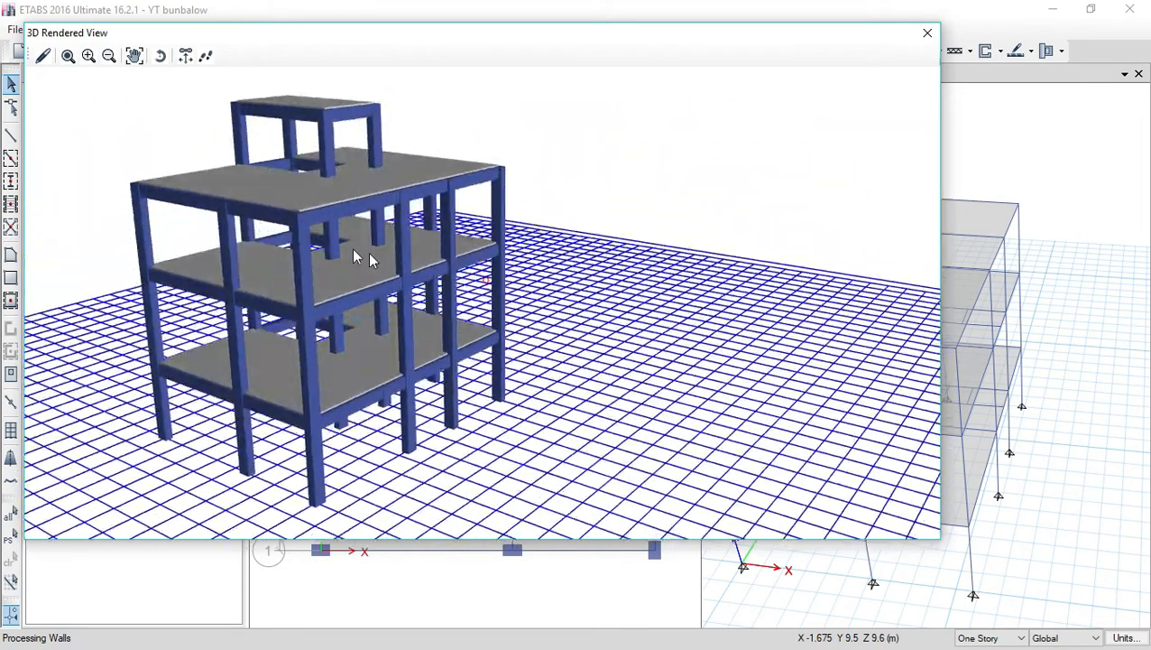
left_click_drag(361, 385, 263, 390)
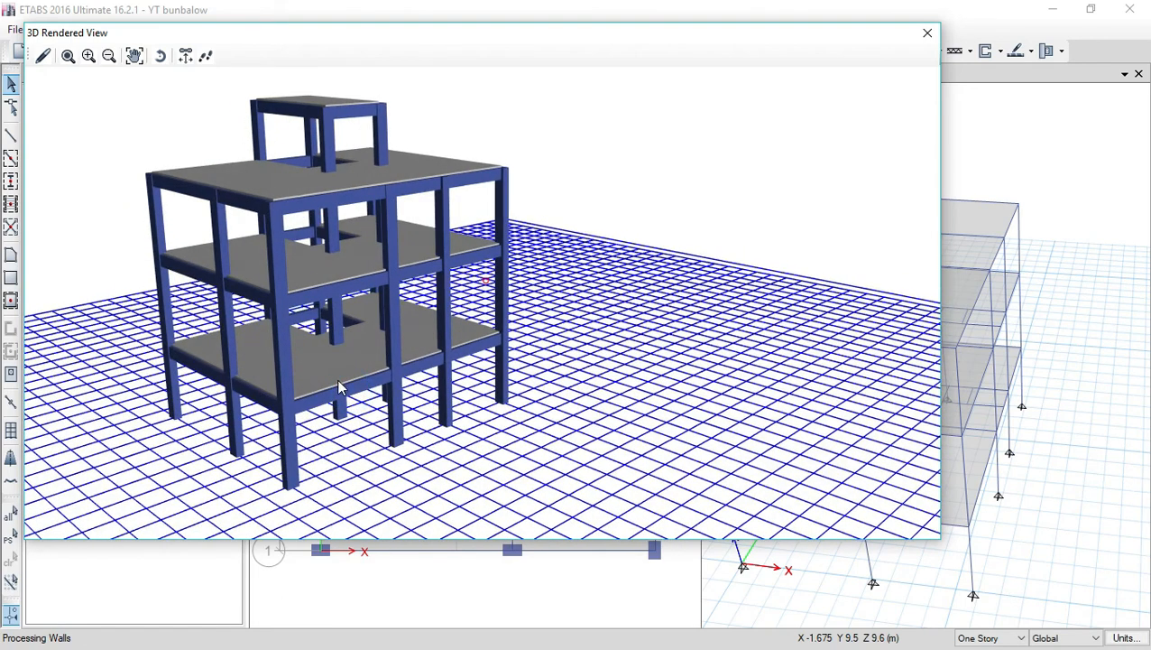
scroll(338, 386, "up", 2)
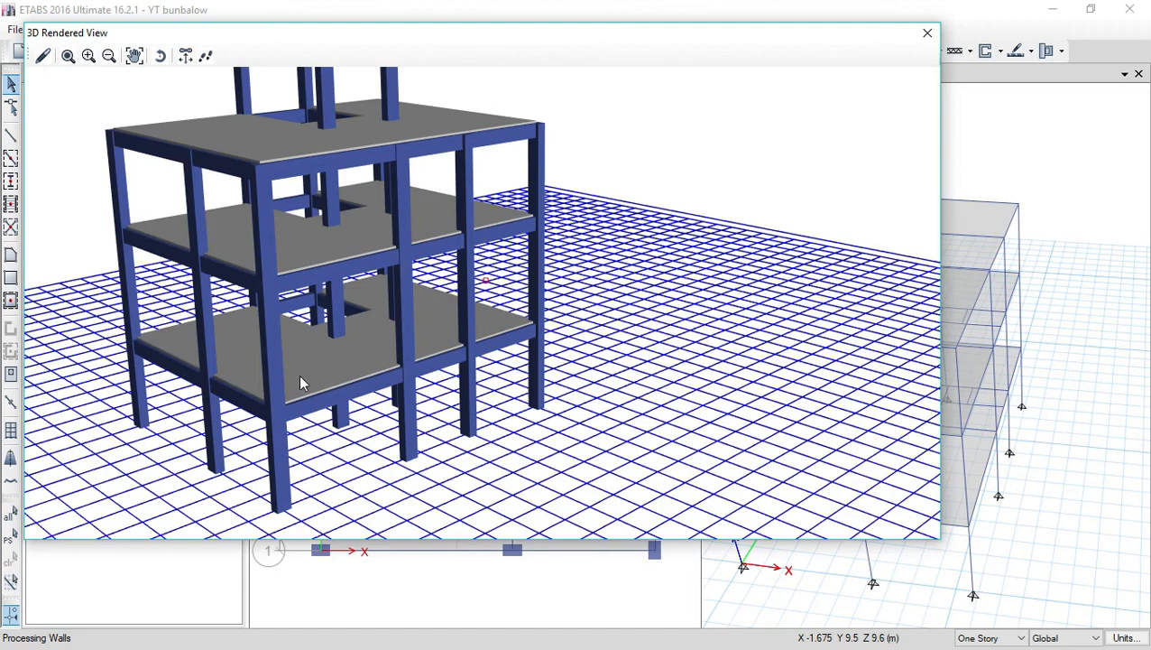
Close the rendered view and delete the two GR LEVEL slabs between grids 3 and 4.
left_click(926, 33)
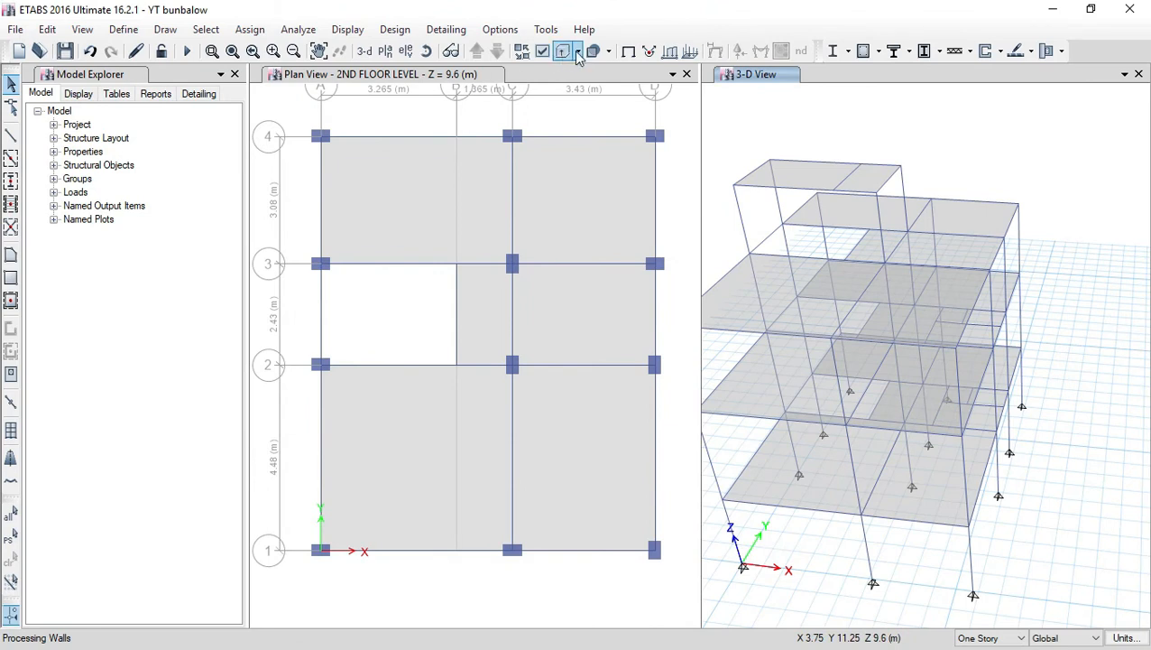
left_click(497, 52)
left_click(497, 51)
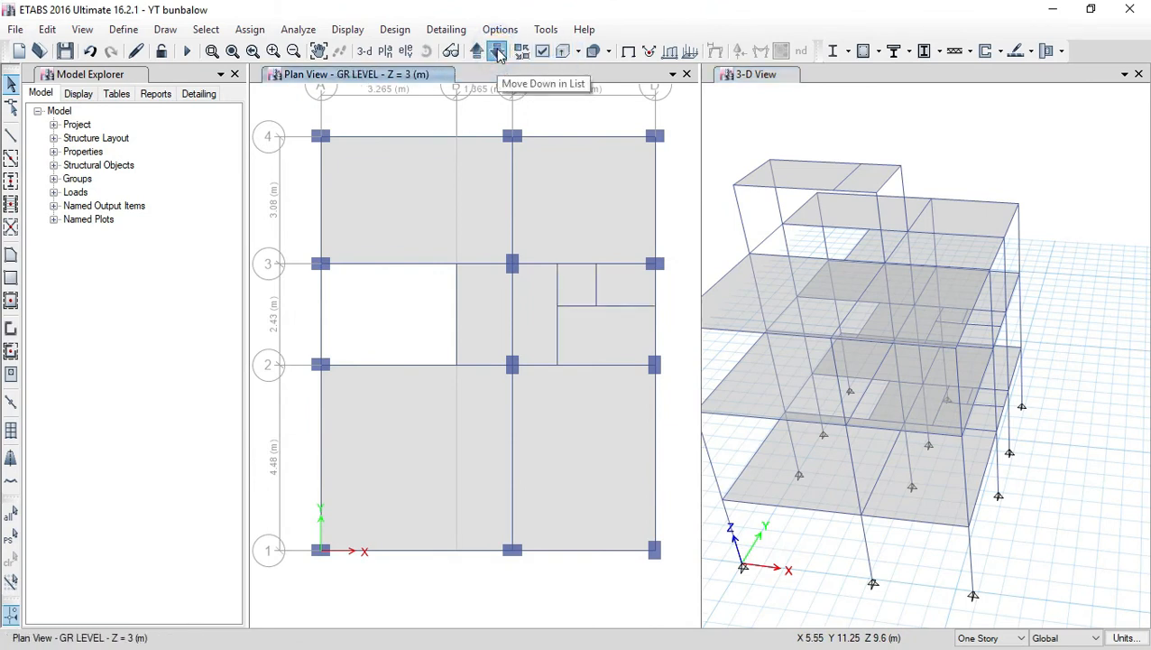
left_click(497, 52)
left_click(475, 52)
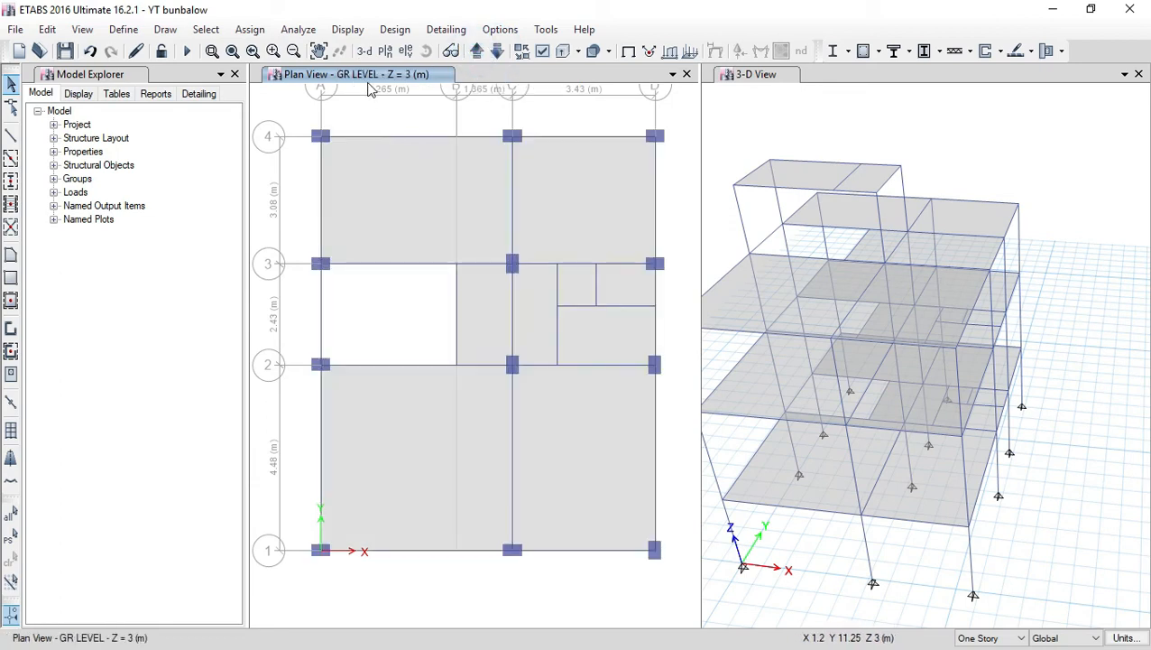
left_click(390, 180)
left_click(599, 217)
key("Delete")
Delete the five GR LEVEL slabs between grids B–D and 2–3, one after another.
left_click(479, 313)
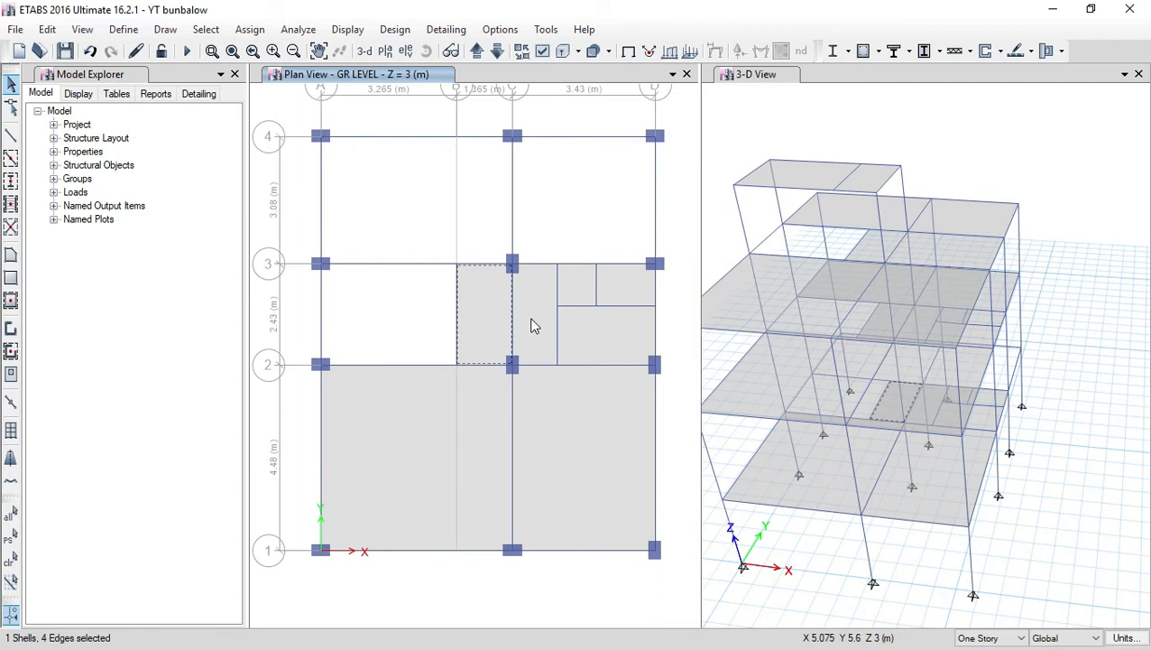
key("Delete")
left_click(532, 322)
key("Delete")
left_click(587, 333)
key("Delete")
left_click(575, 285)
key("Delete")
left_click(631, 280)
key("Delete")
Delete the two GR LEVEL slabs between grids 1 and 2 and save the model.
left_click(600, 421)
left_click(462, 452)
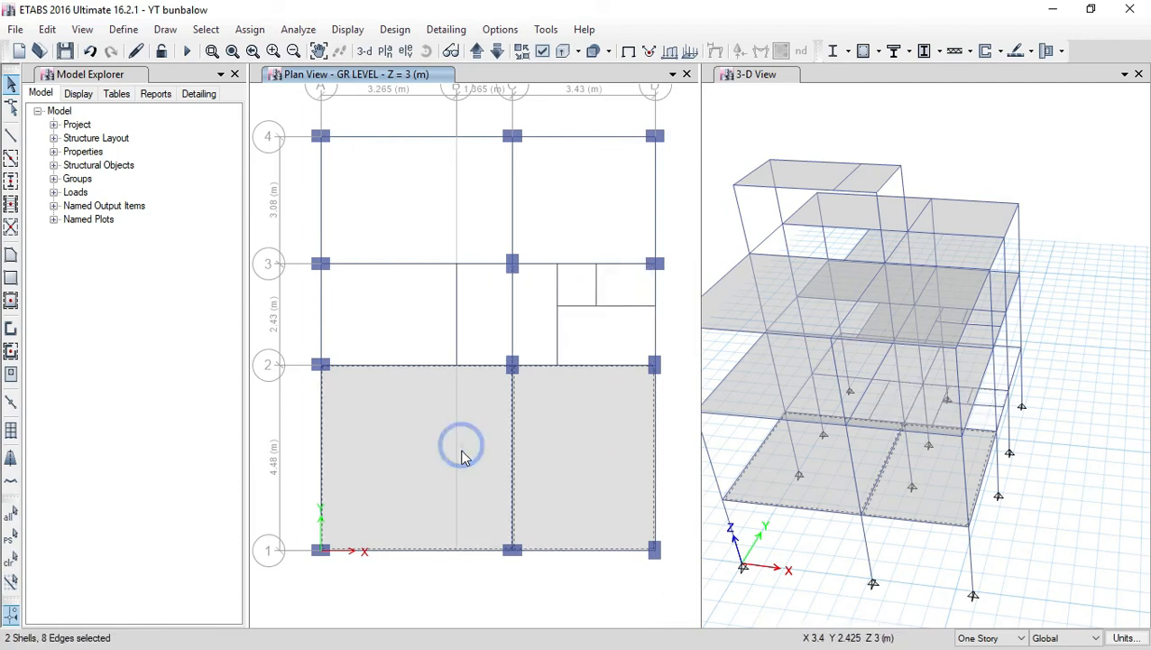
key("Delete")
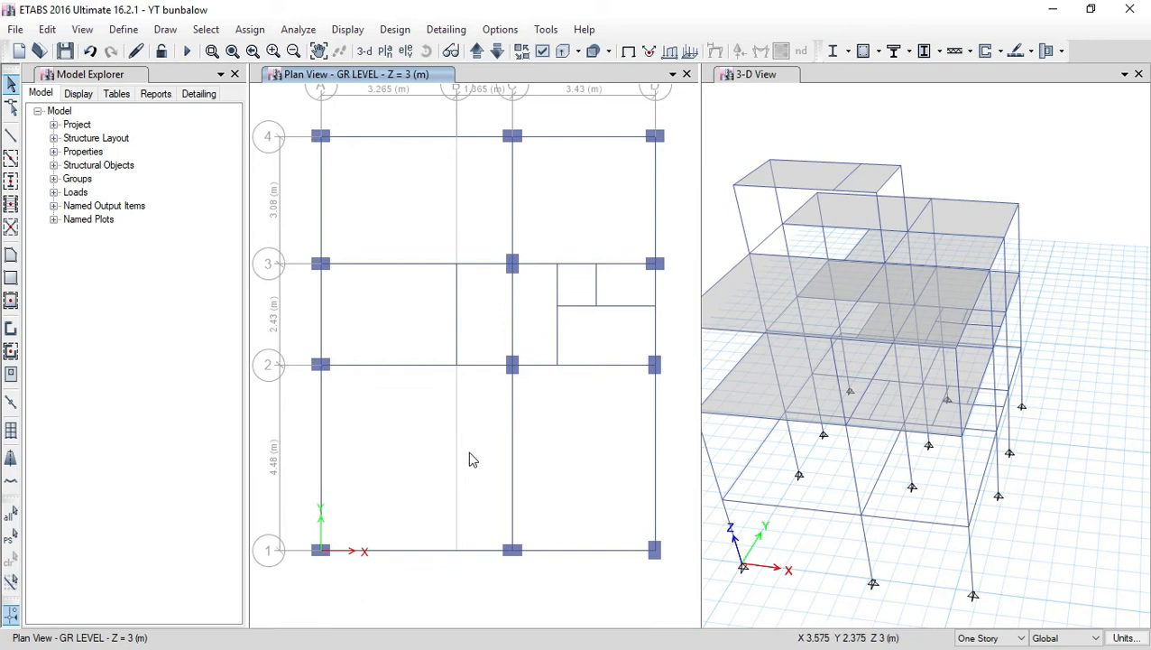
left_click(477, 50)
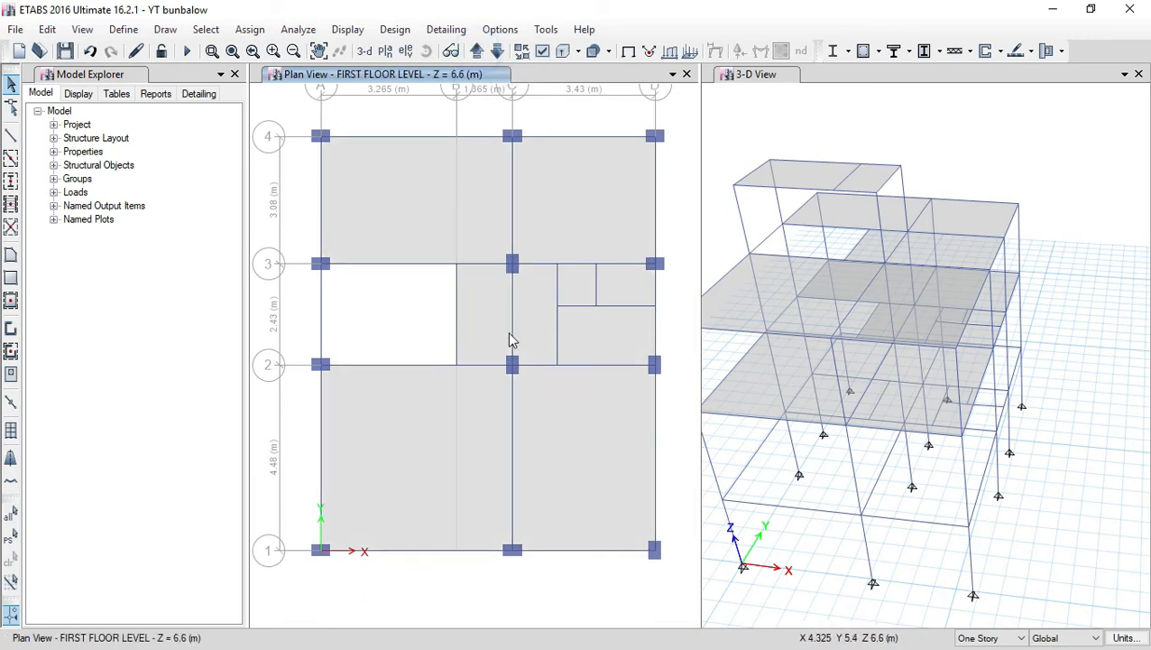
left_click(477, 51)
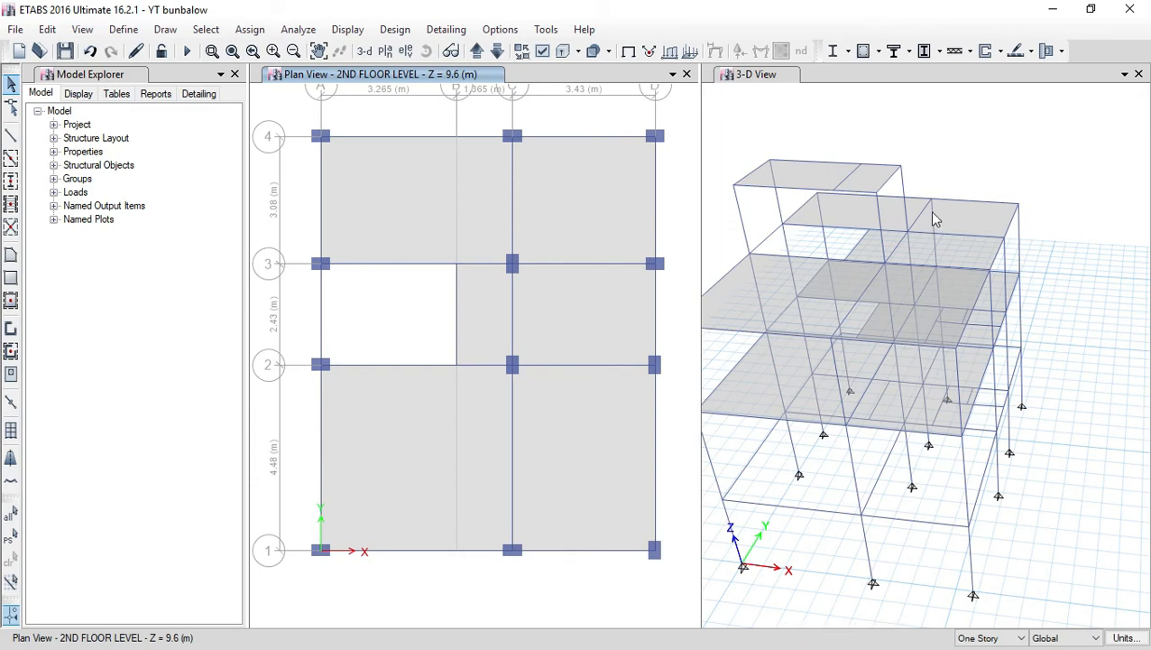
left_click(64, 51)
Assign fixed supports, restraining all translations and rotations, to every joint on the Base plan at Z = 0 and save the model.
left_click(499, 52)
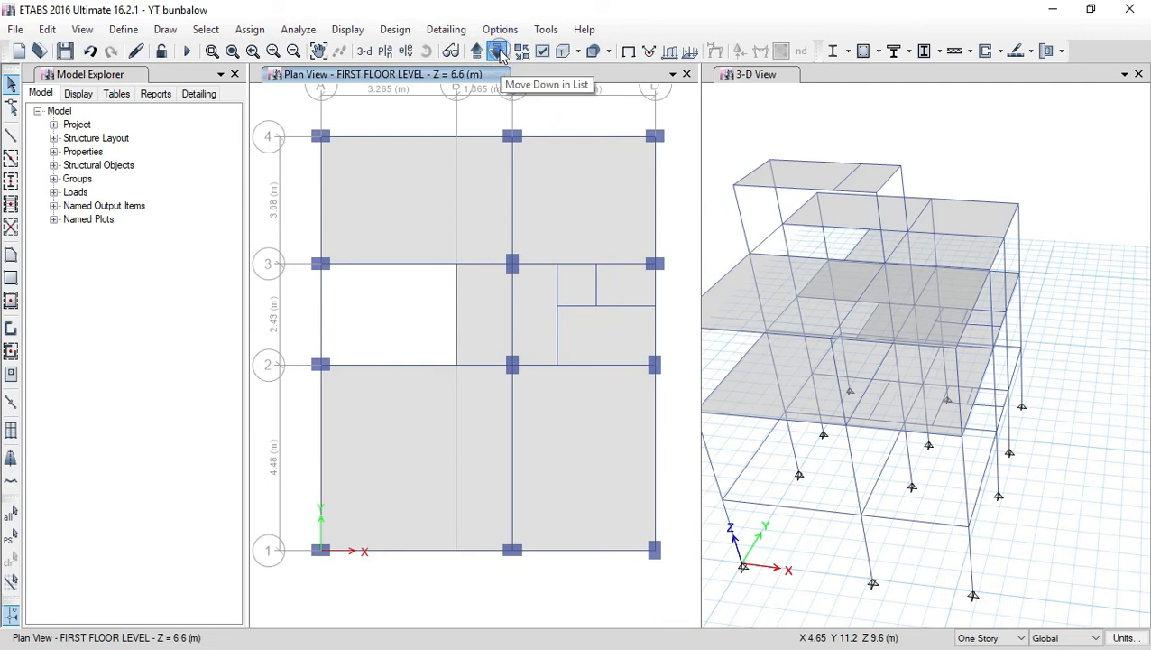
left_click(499, 51)
left_click(499, 51)
scroll(500, 326, "down", 3)
scroll(515, 336, "up", 3)
scroll(501, 347, "down", 3)
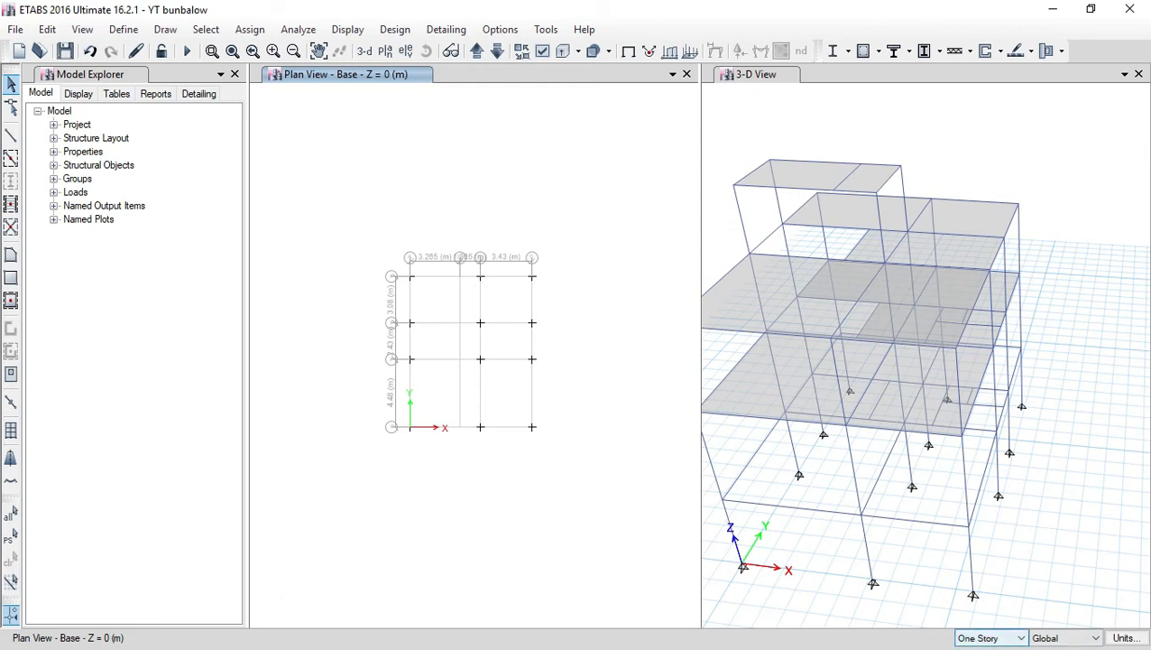
left_click_drag(372, 238, 572, 485)
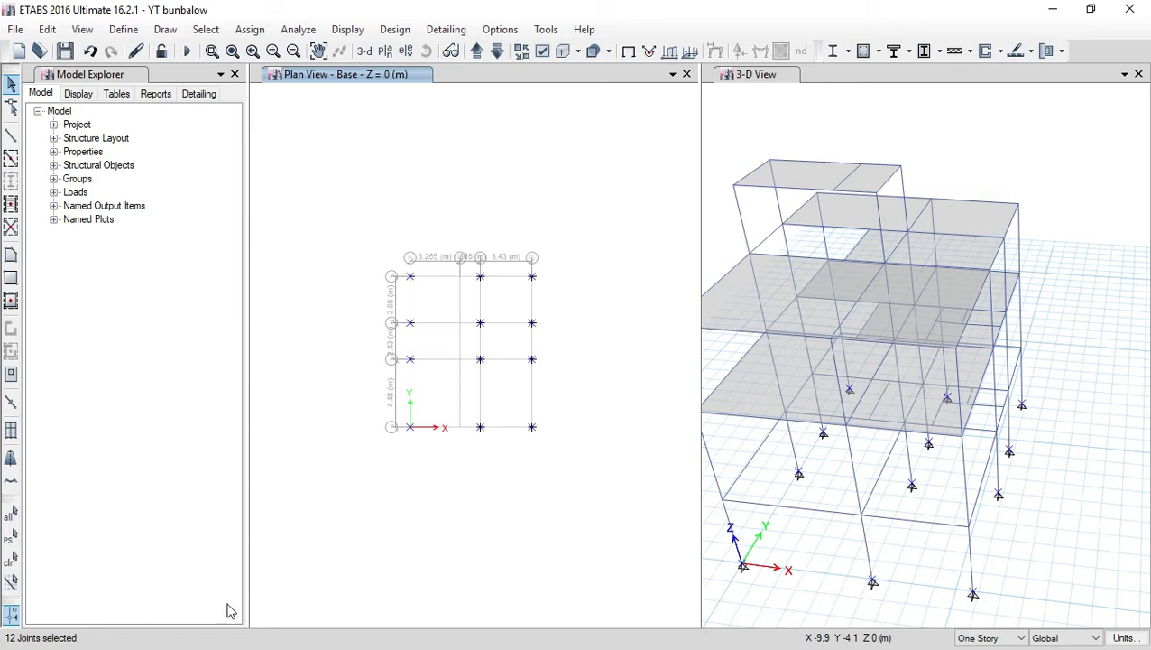
left_click(254, 33)
mouse_move(269, 50)
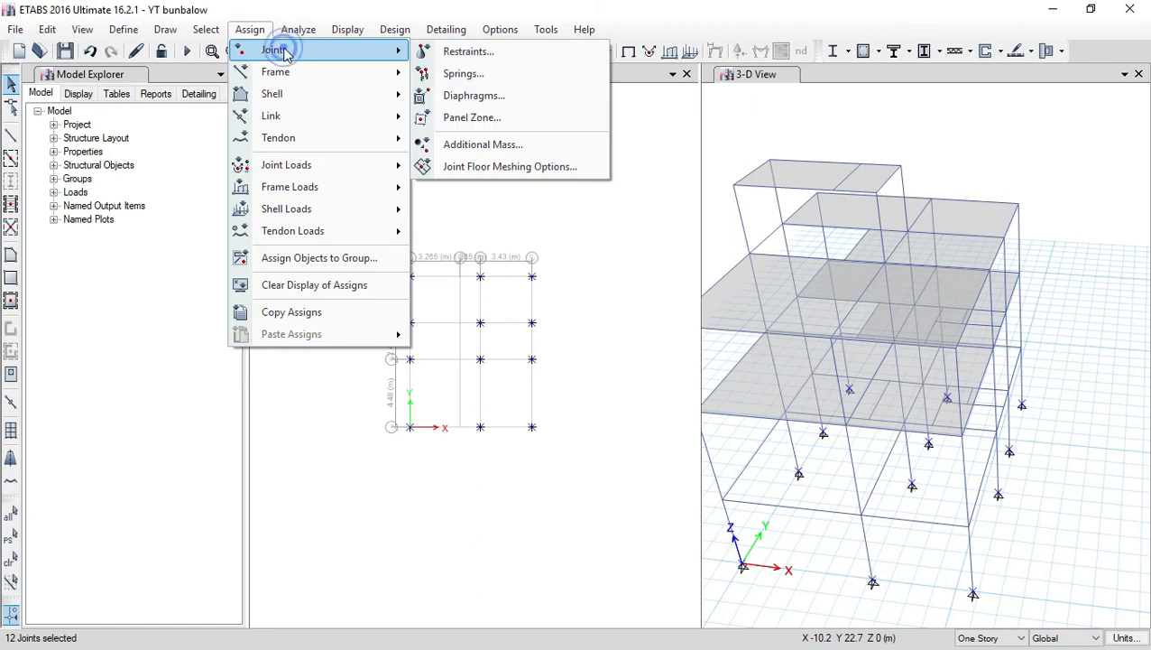
left_click(468, 52)
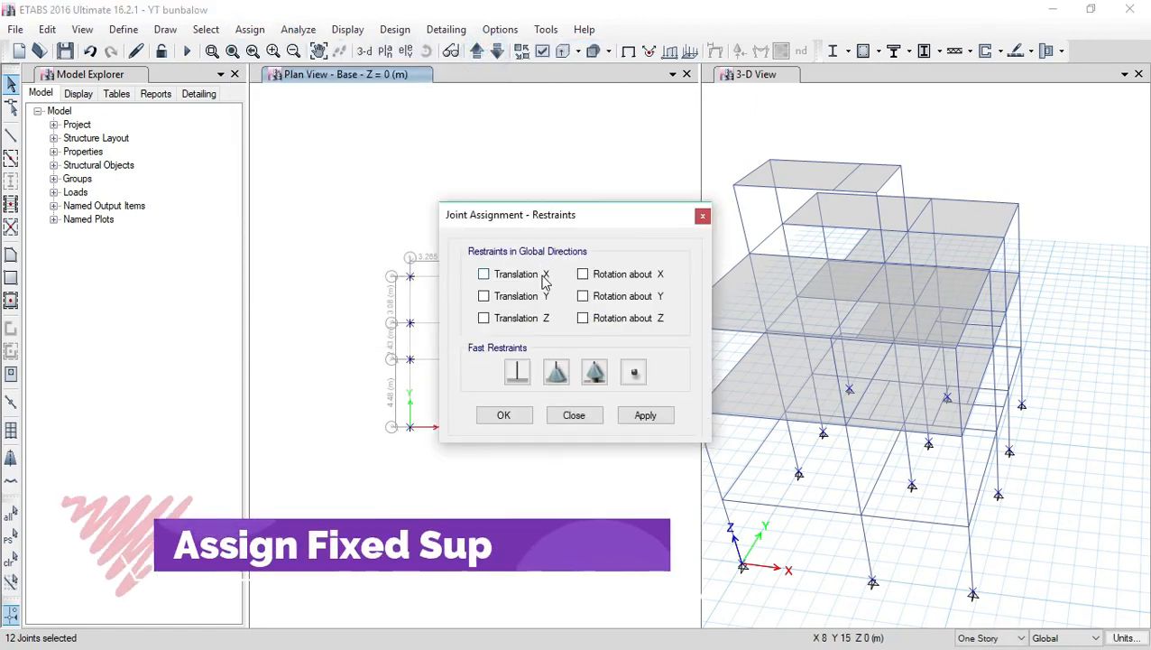
left_click(510, 370)
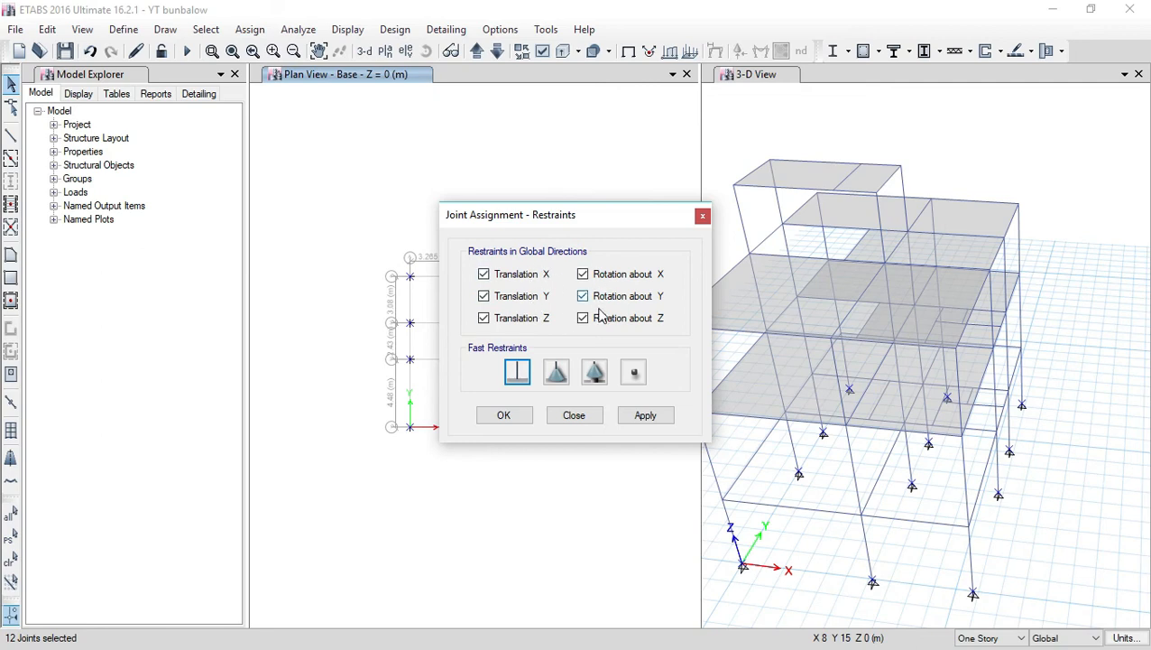
left_click(650, 416)
left_click(506, 416)
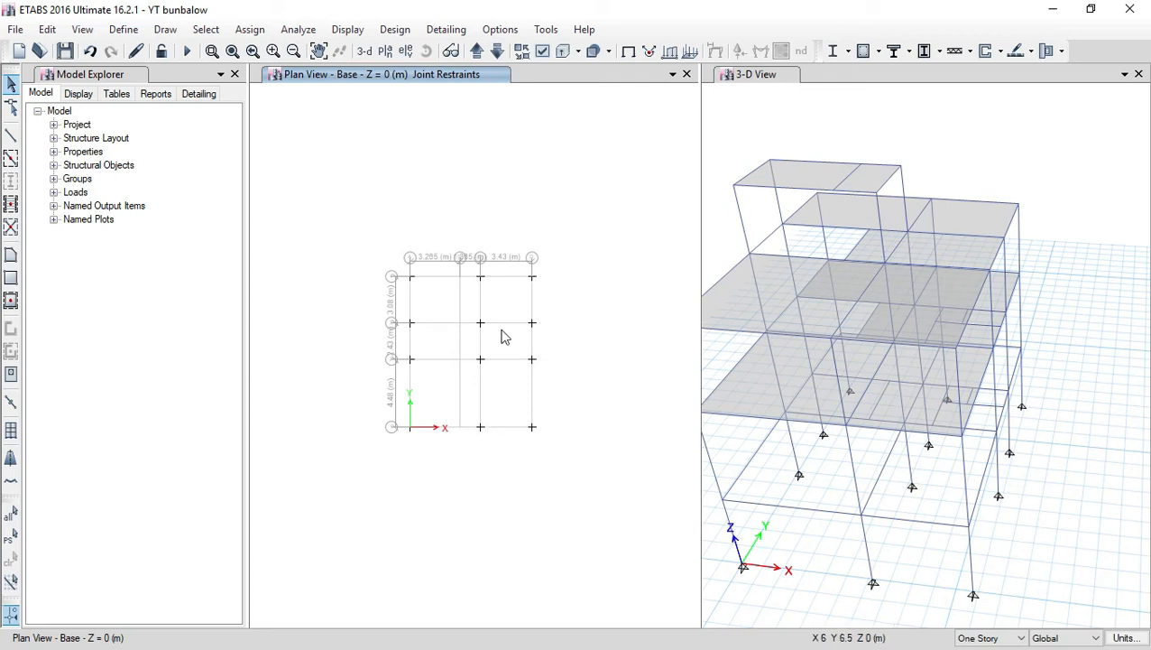
left_click(63, 50)
Select all slabs with the S 125 property and assign diaphragm D1 to them.
middle_click_drag(491, 210, 462, 231)
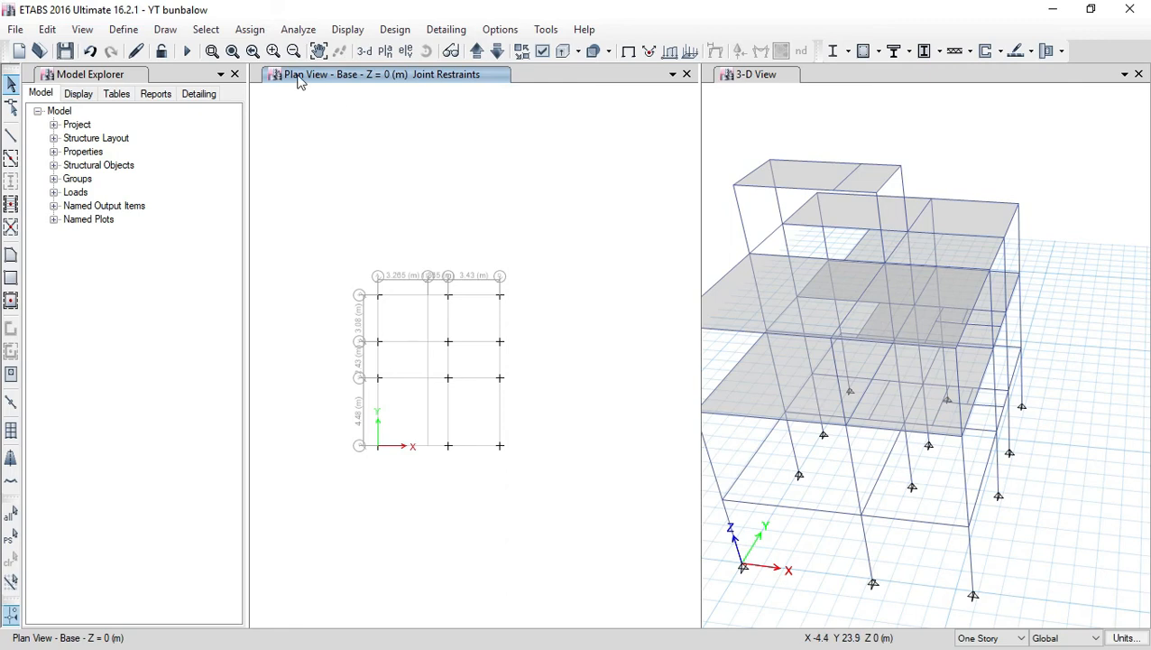
left_click(210, 32)
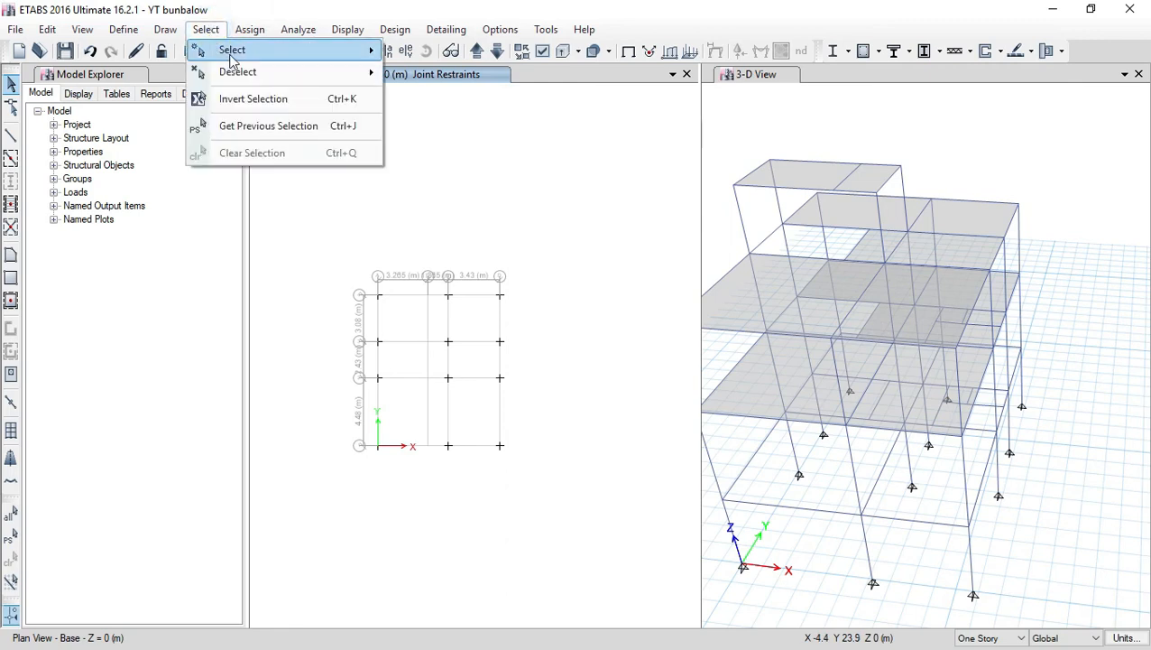
mouse_move(230, 52)
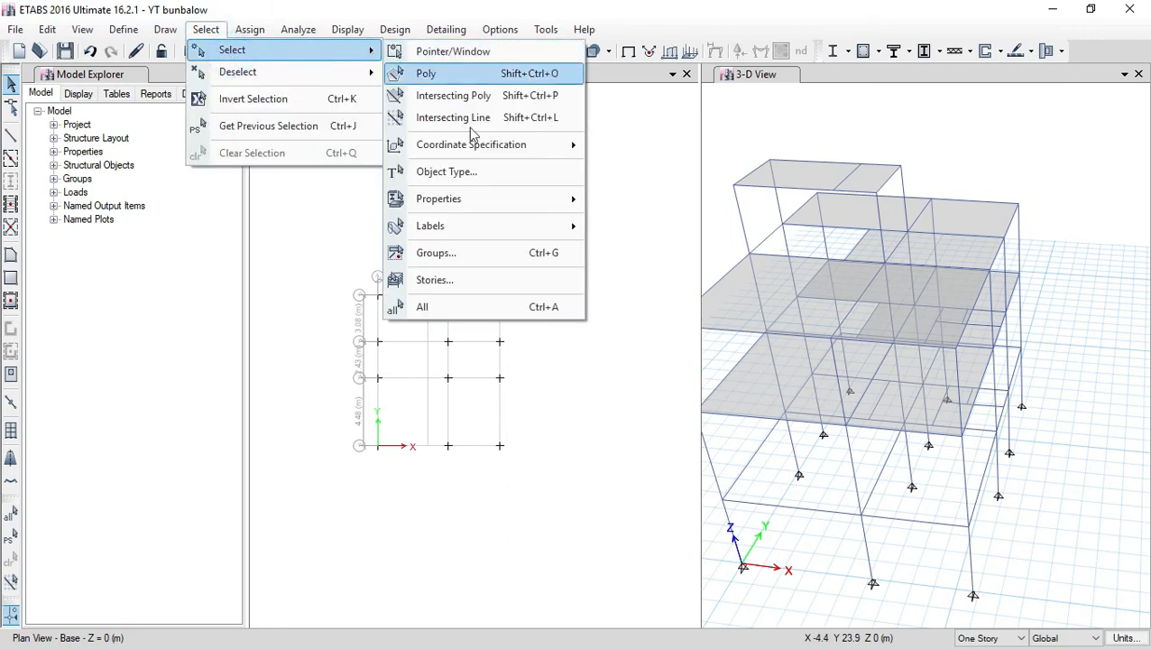
mouse_move(457, 204)
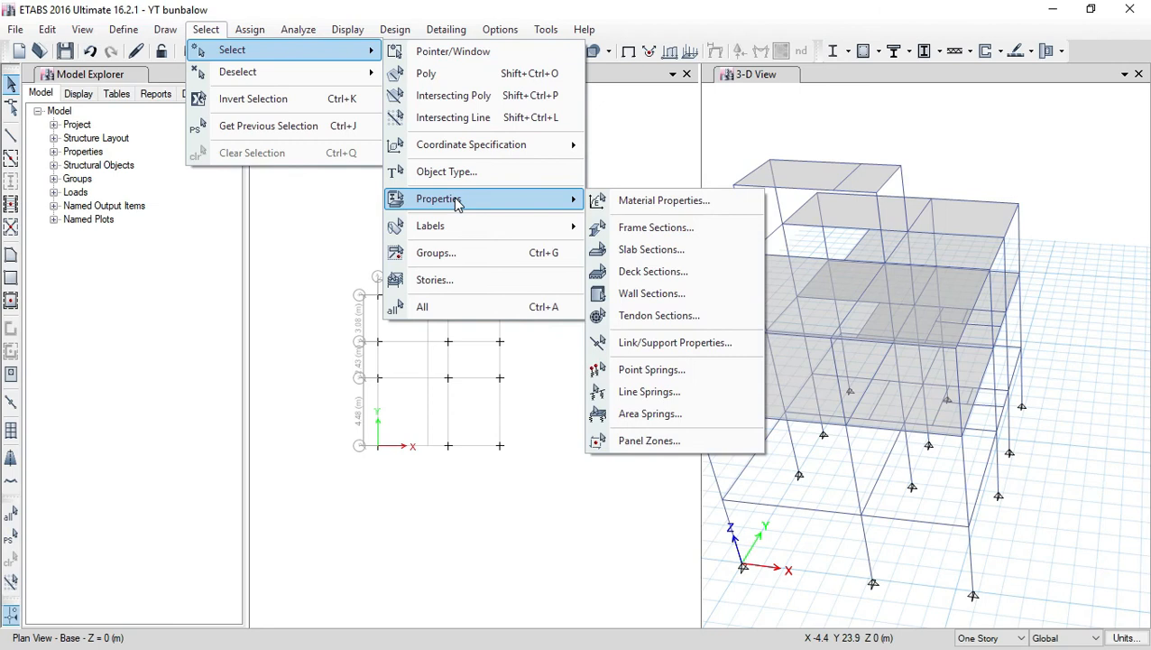
left_click(673, 250)
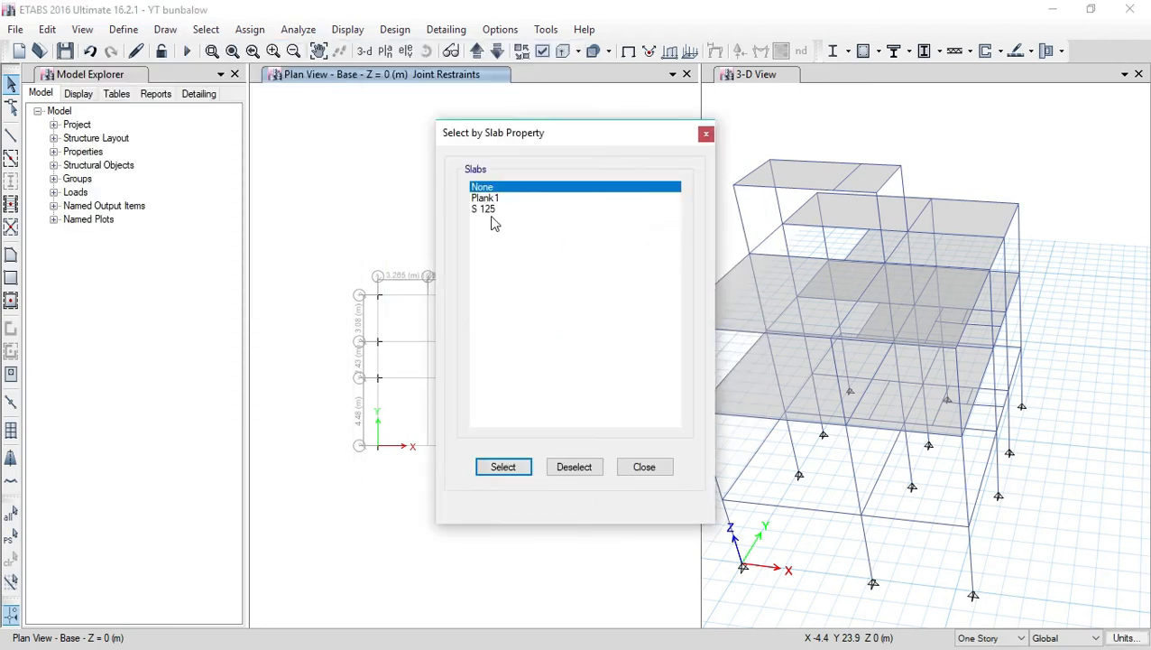
left_click(484, 210)
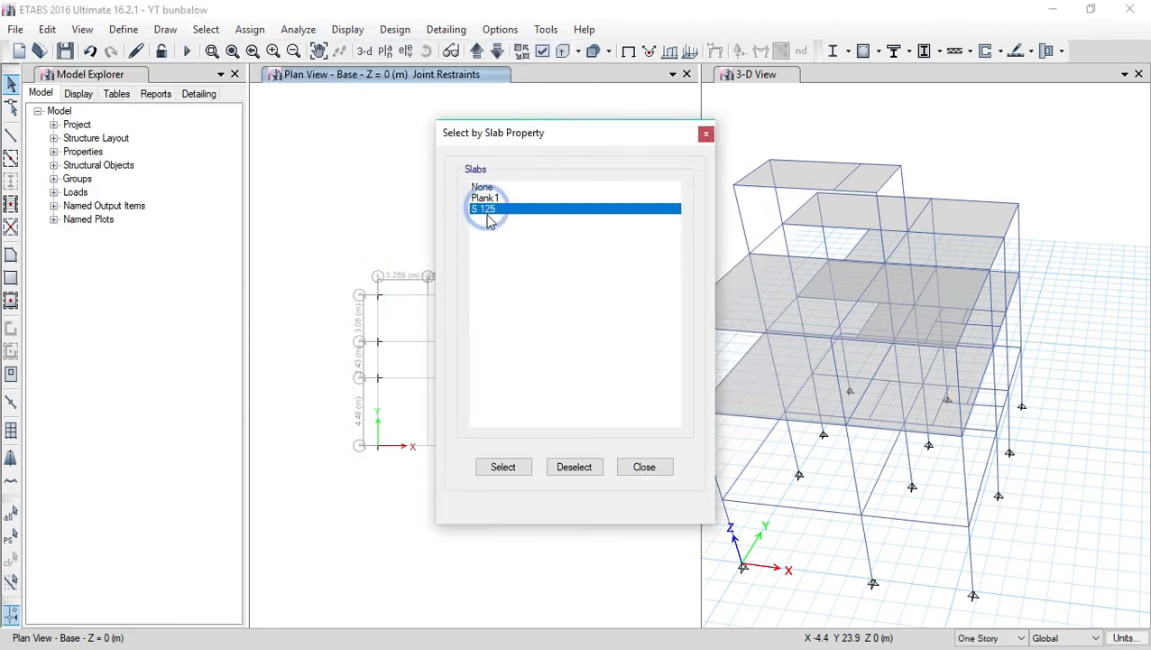
left_click(512, 467)
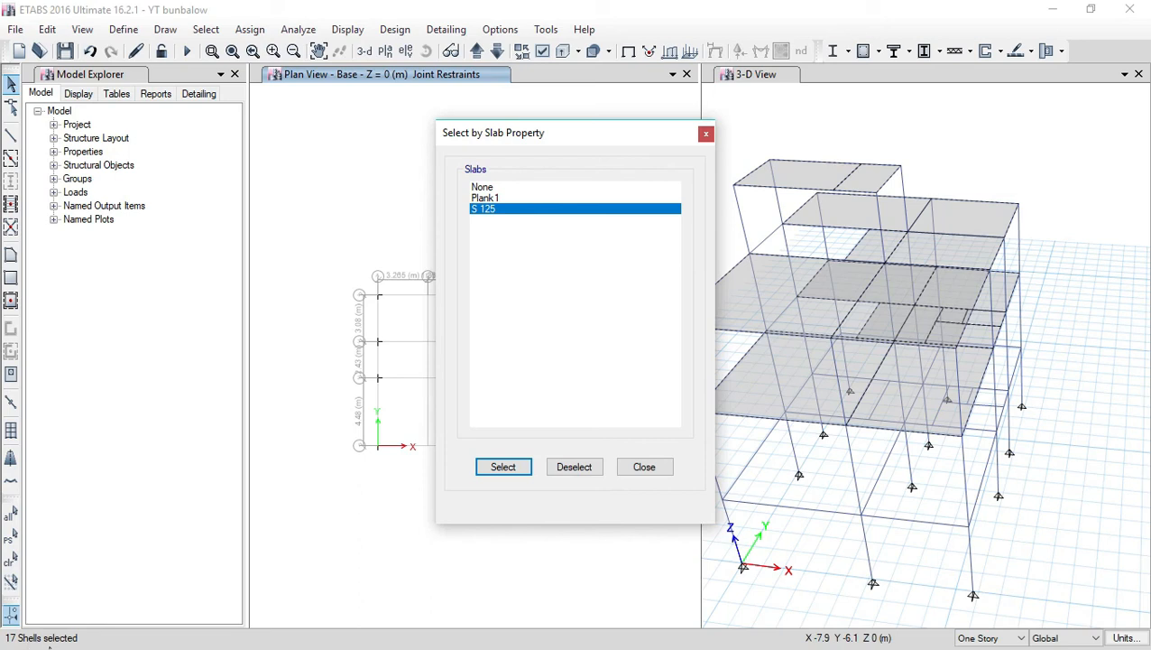
left_click(646, 468)
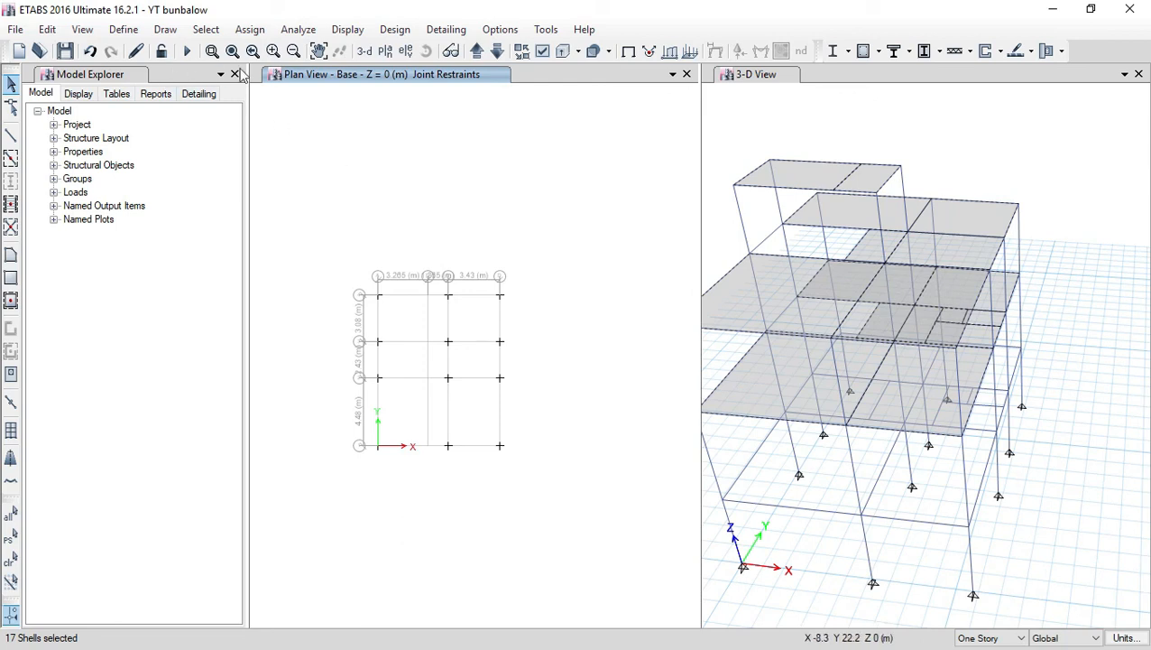
left_click(253, 31)
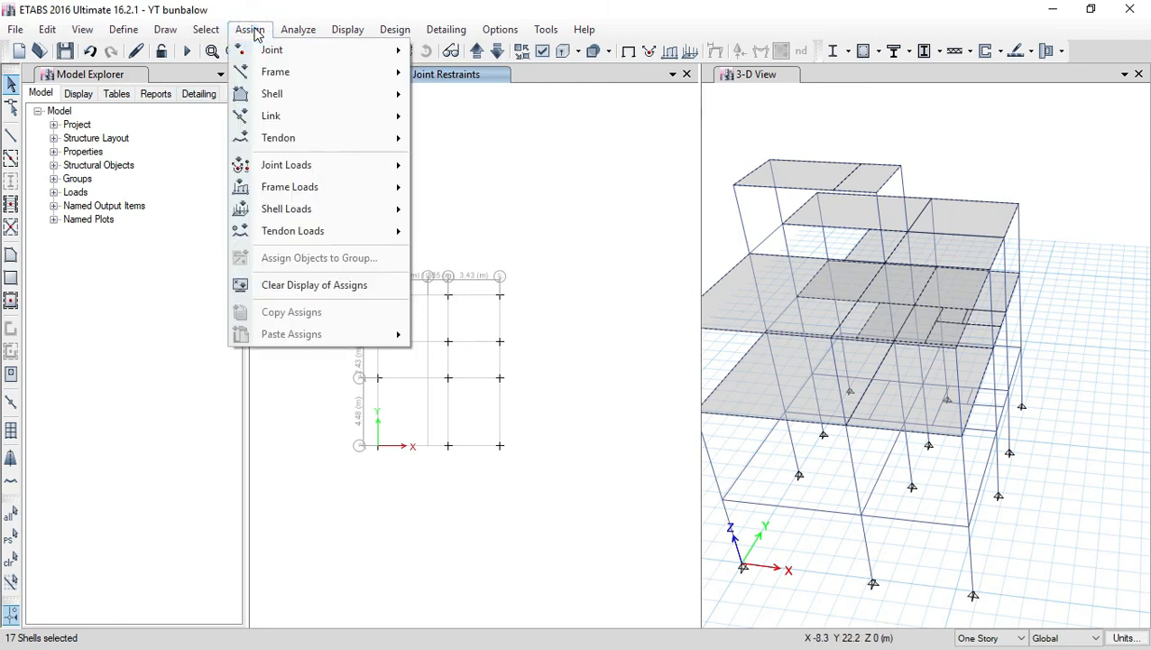
left_click(287, 95)
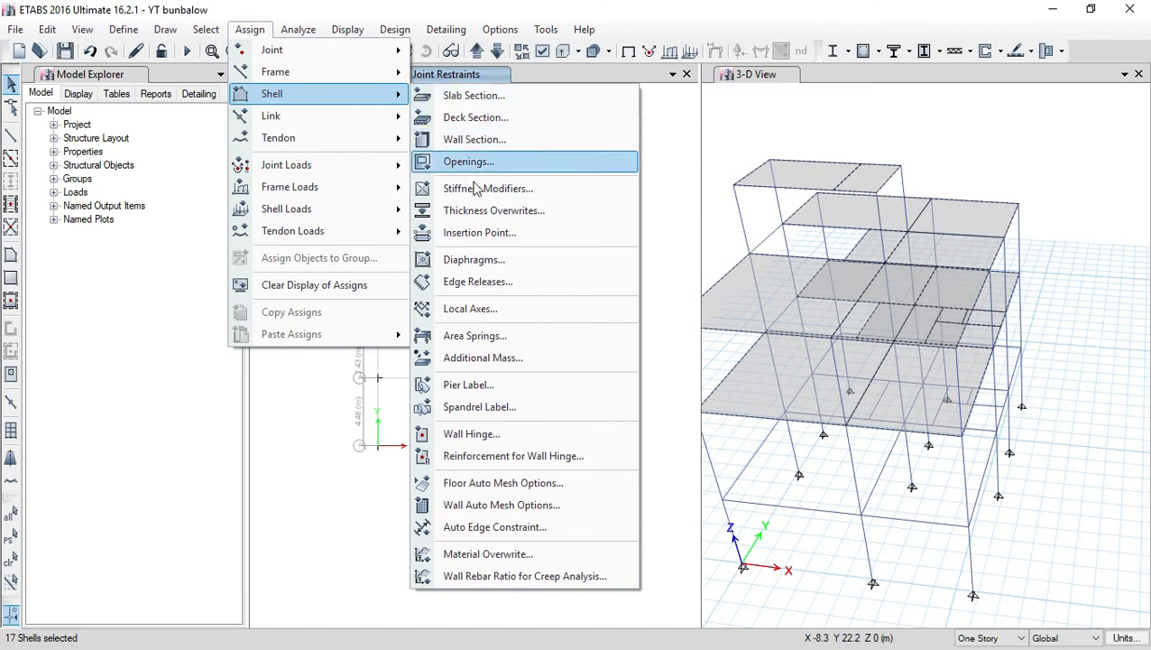
left_click(505, 262)
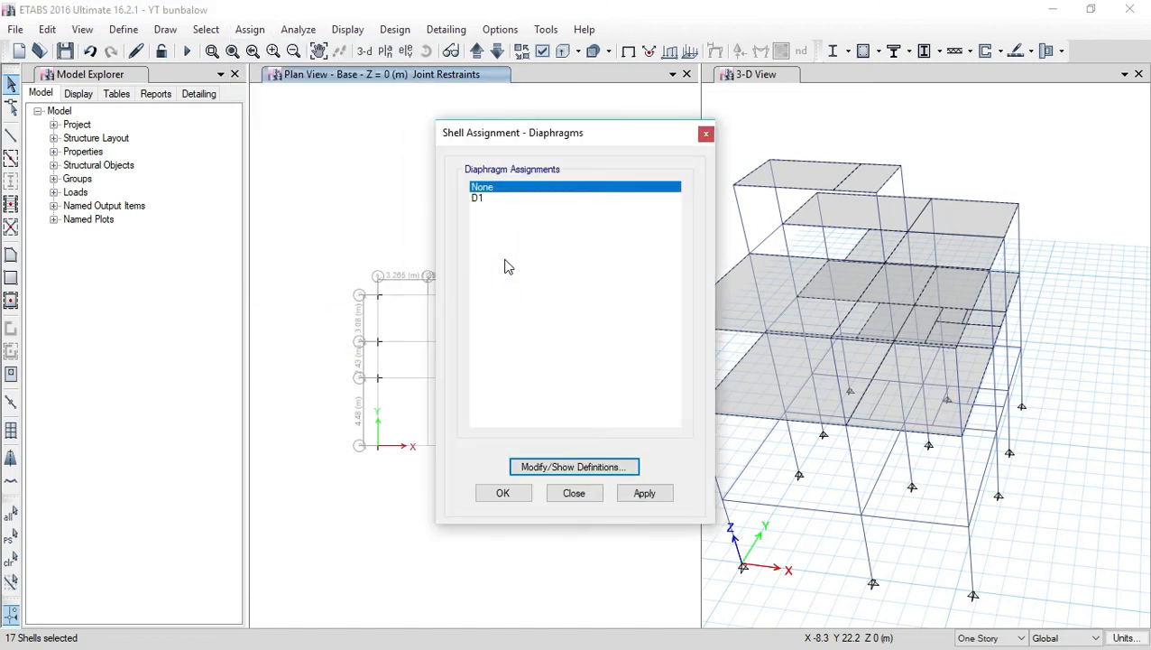
left_click(476, 198)
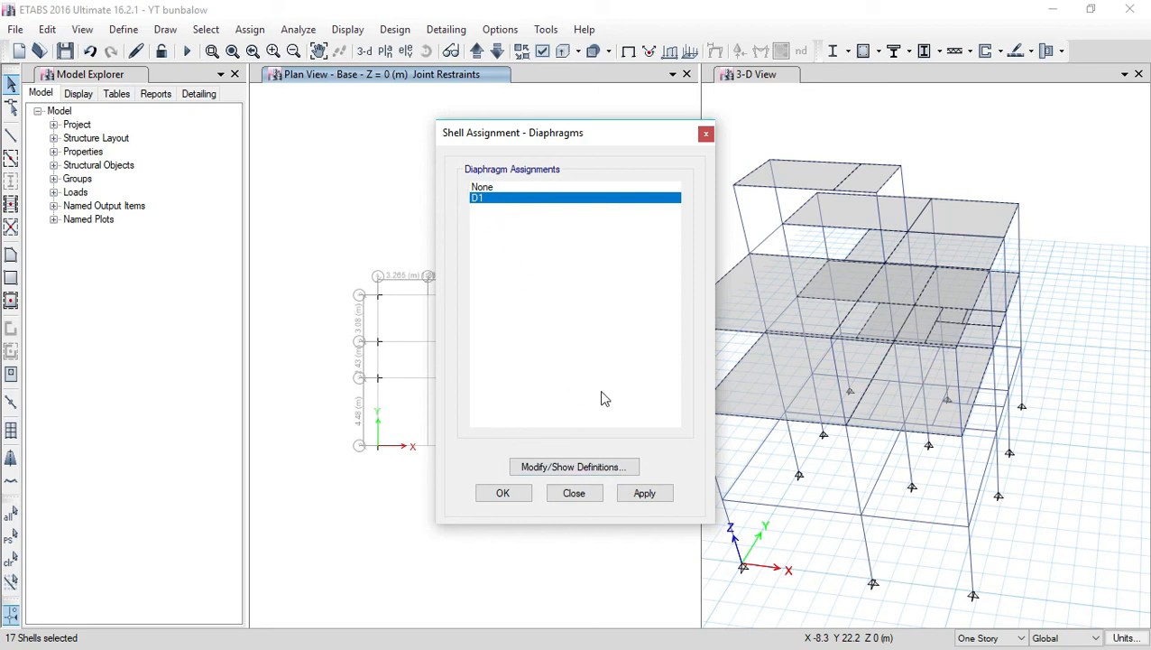
left_click(646, 494)
left_click(518, 497)
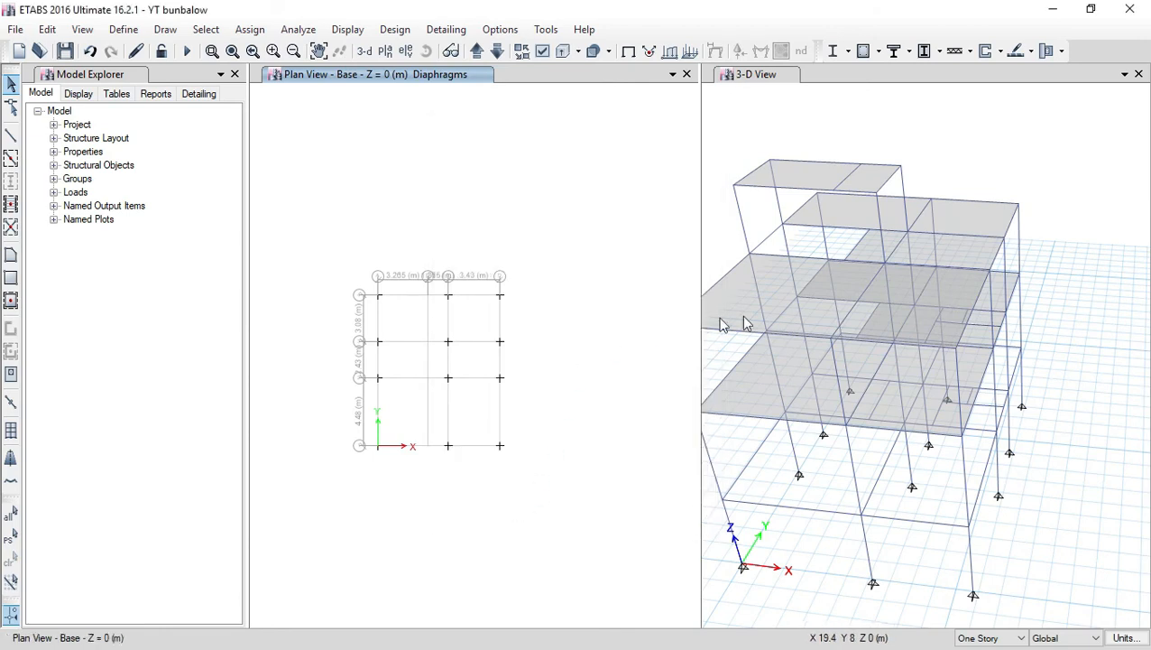
Examine the diaphragm assignments on the FIRST FLOOR, 2ND FLOOR and OHWT LEVEL plans.
left_click(476, 50)
left_click(476, 50)
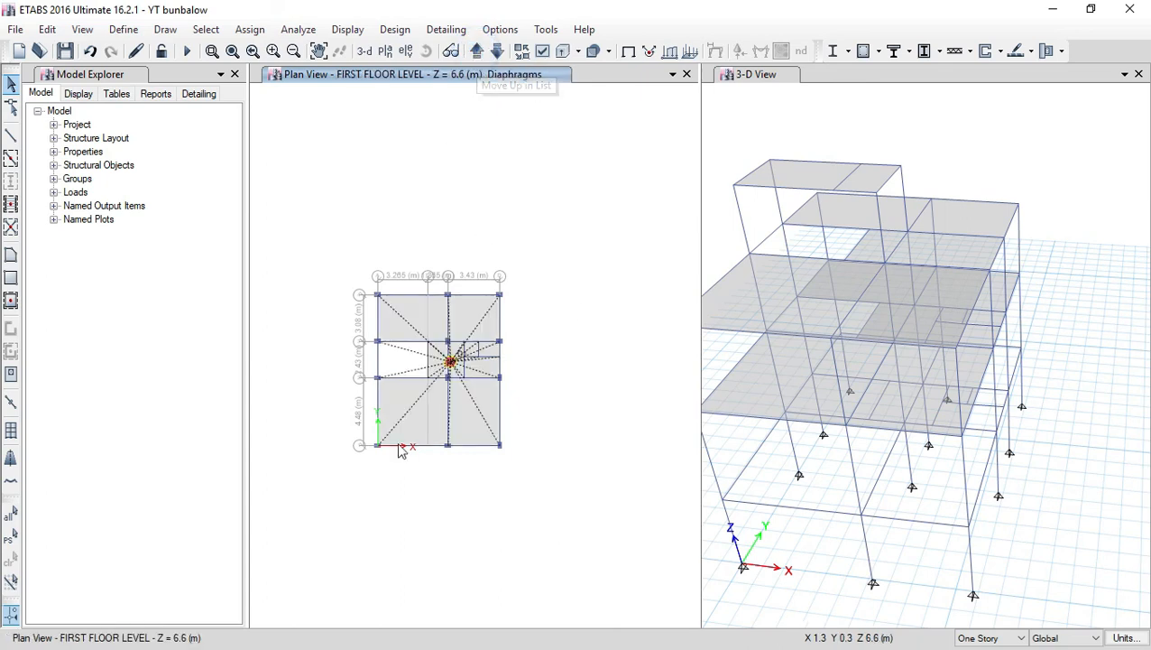
scroll(457, 397, "up", 3)
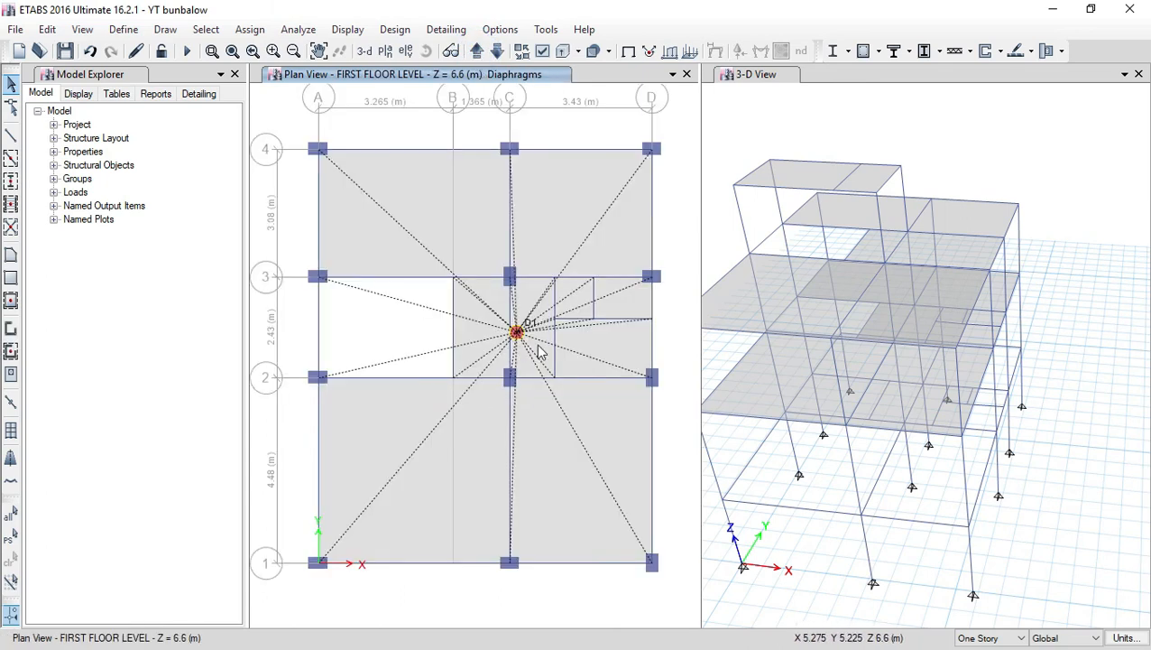
left_click(477, 52)
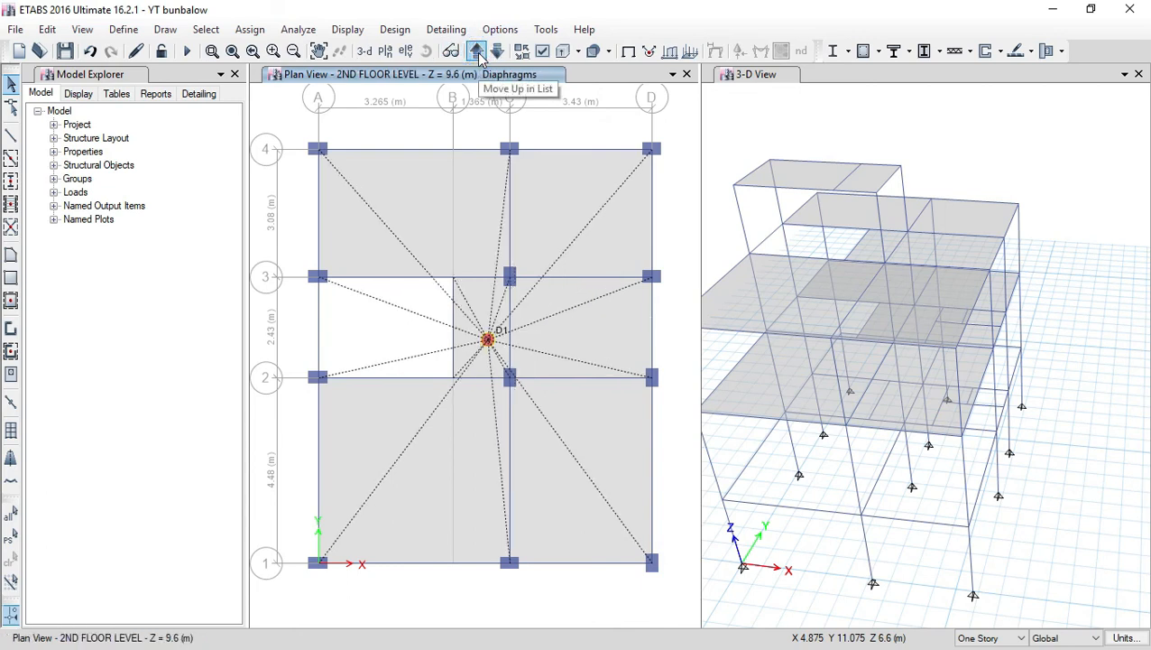
left_click(477, 52)
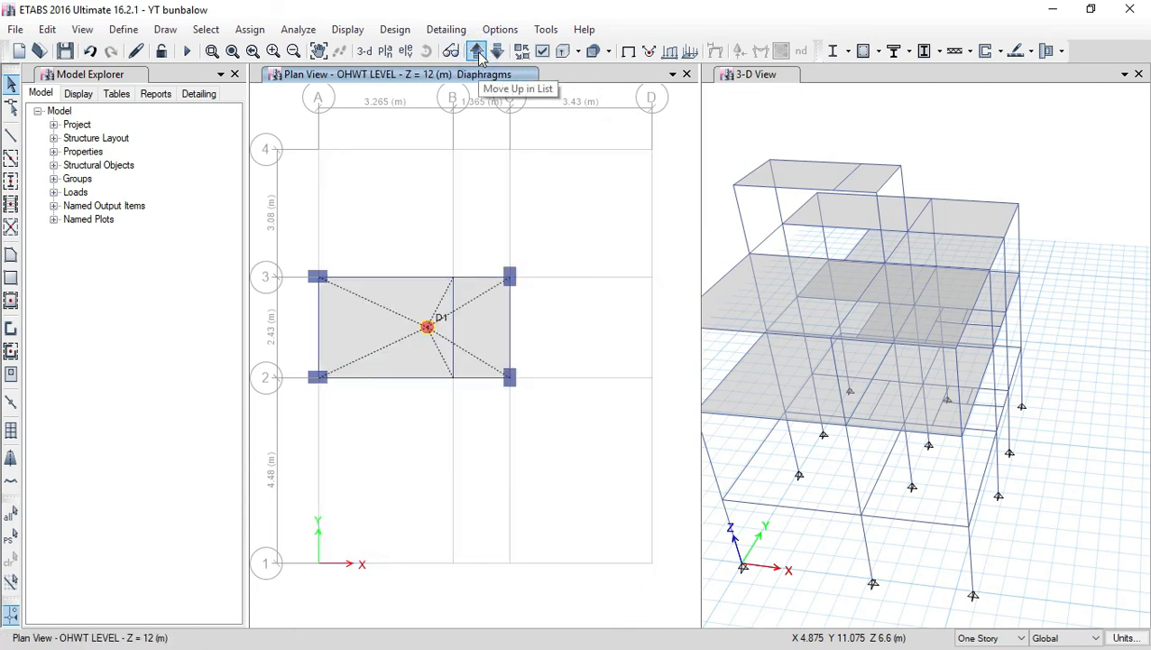
left_click(497, 52)
left_click(497, 52)
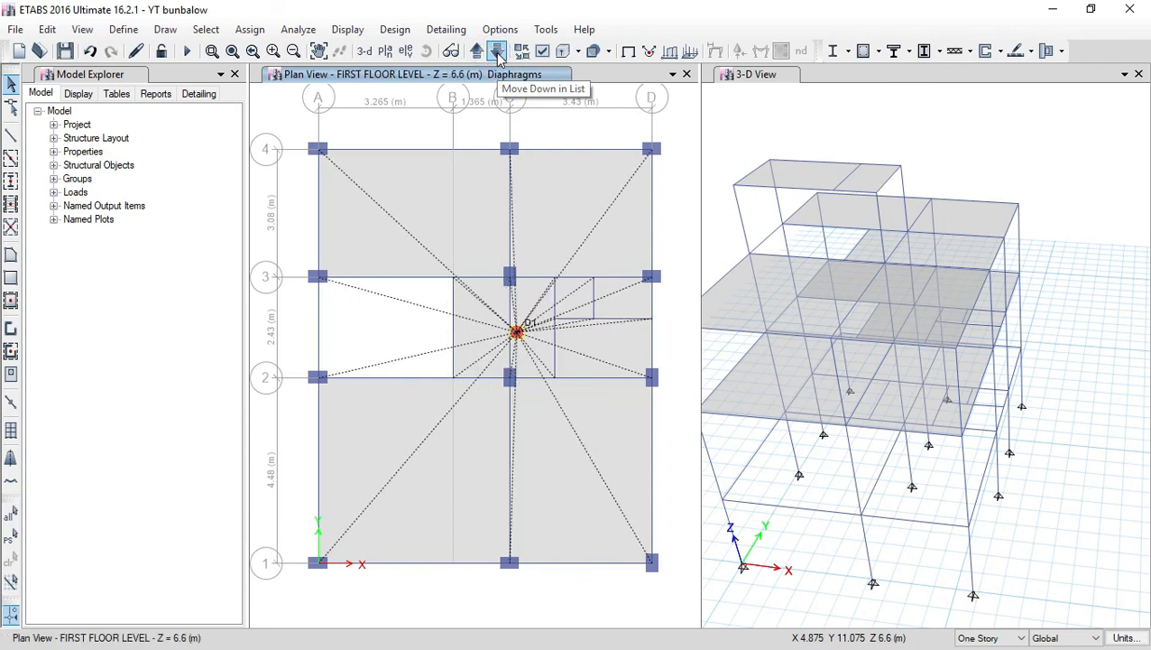
left_click(477, 52)
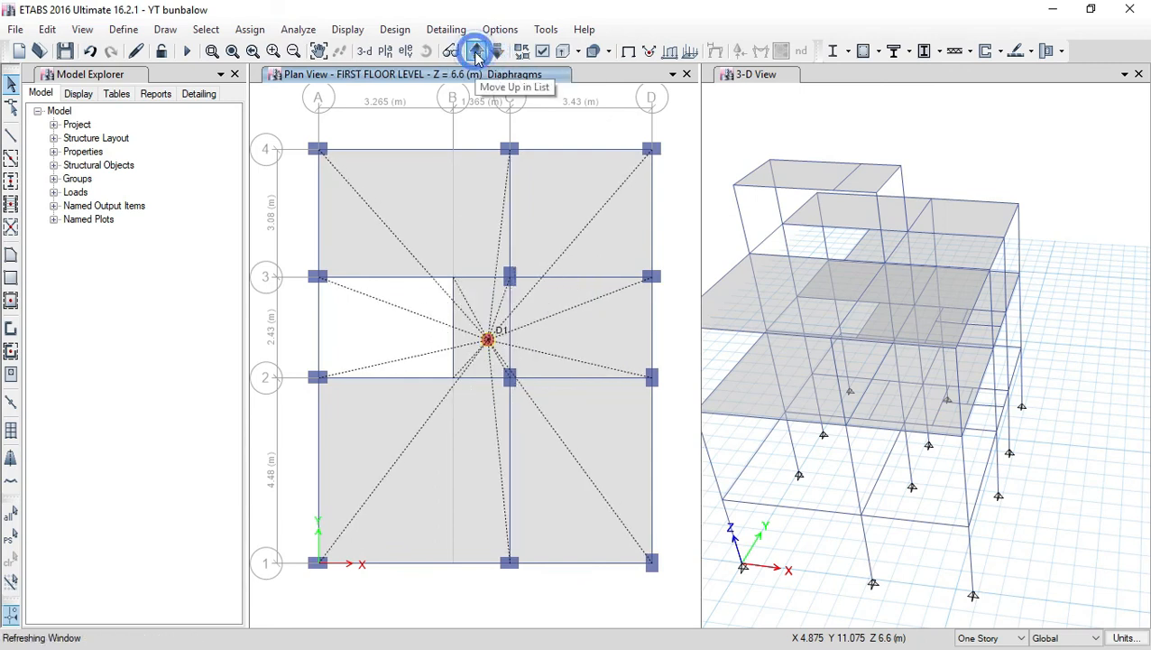
left_click(476, 51)
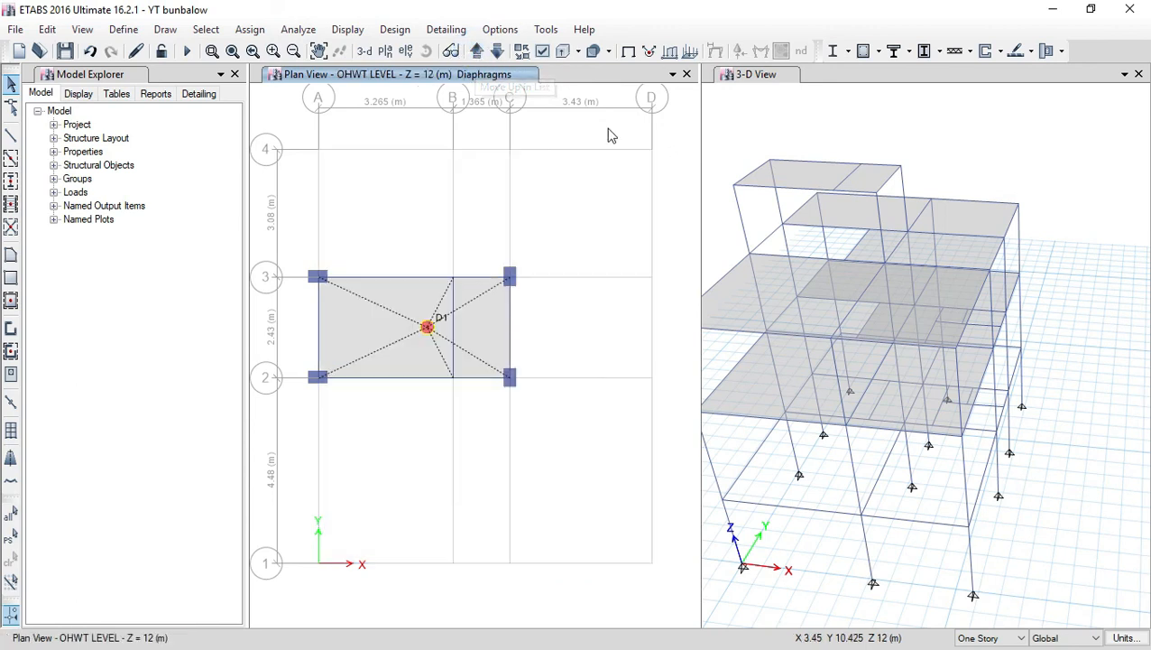
Save the model and run Check Model with every check and both fix options enabled, including Joint Story Assignment, then close the report.
left_click(65, 52)
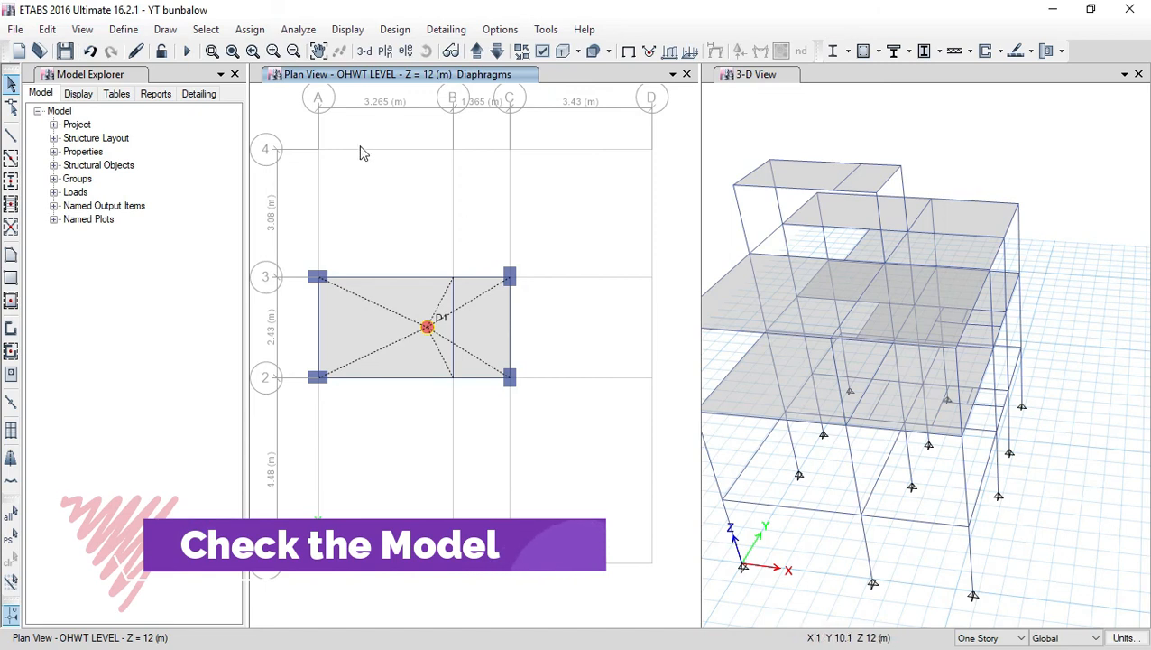
left_click(298, 30)
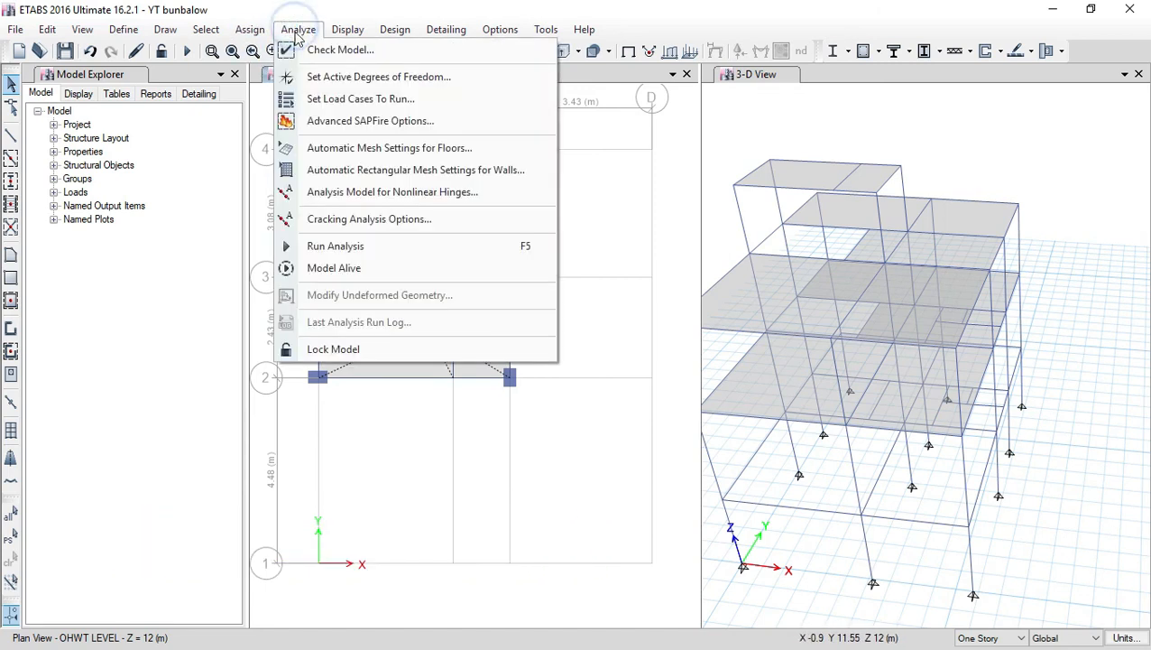
left_click(338, 52)
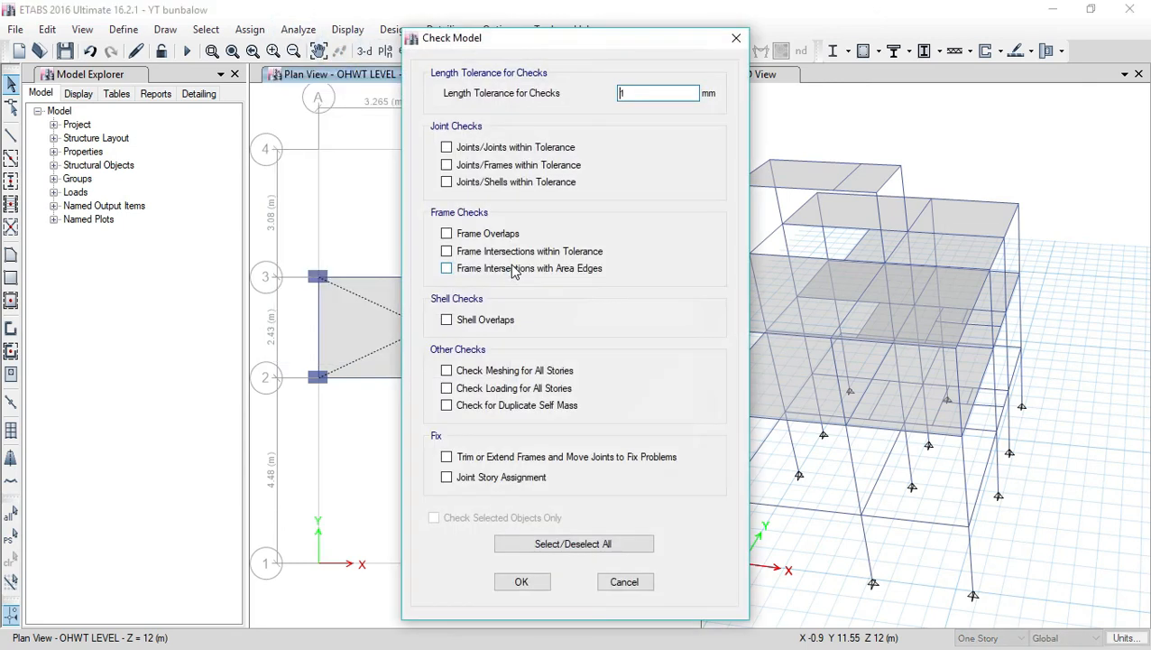
left_click(567, 544)
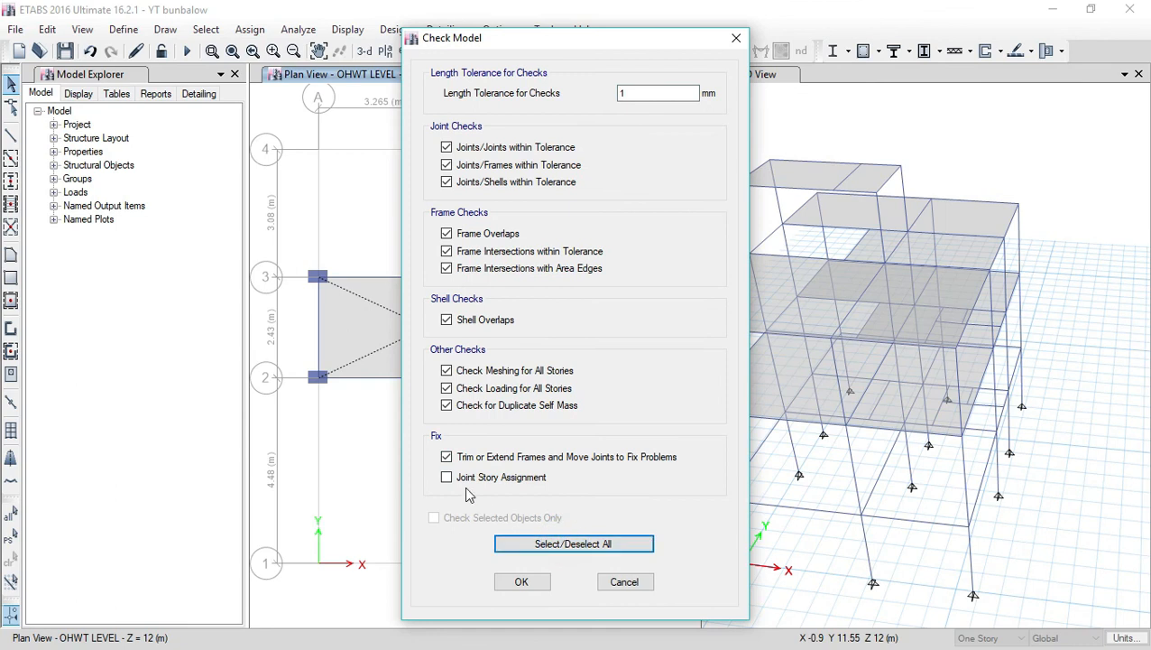
left_click(445, 476)
left_click(532, 587)
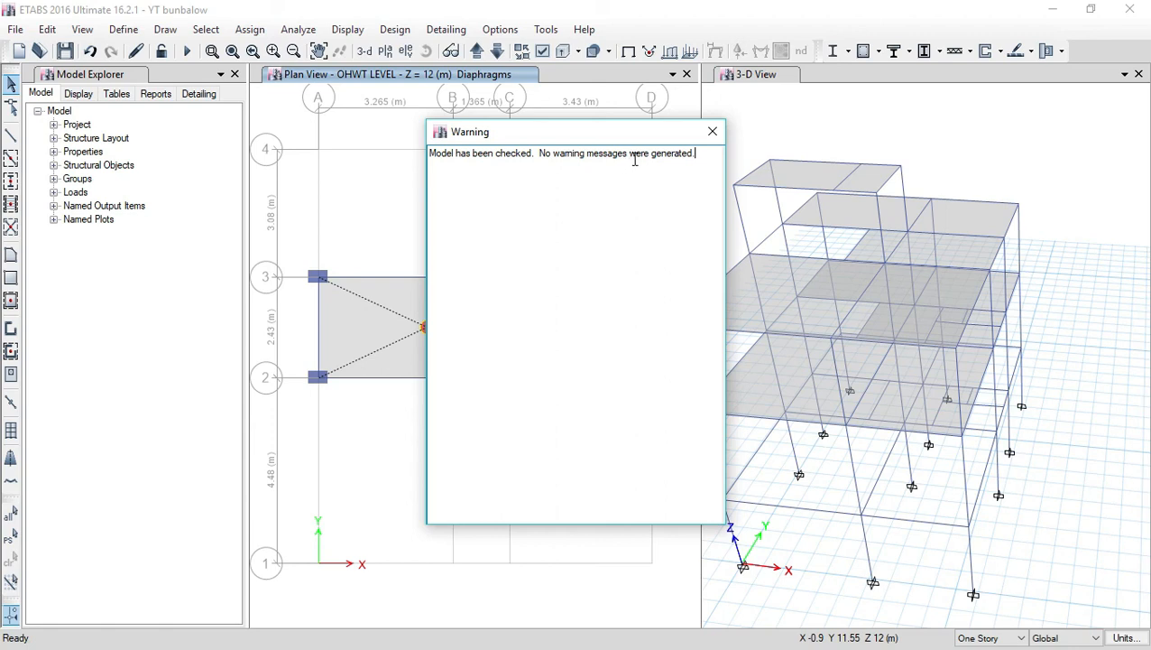
left_click(712, 134)
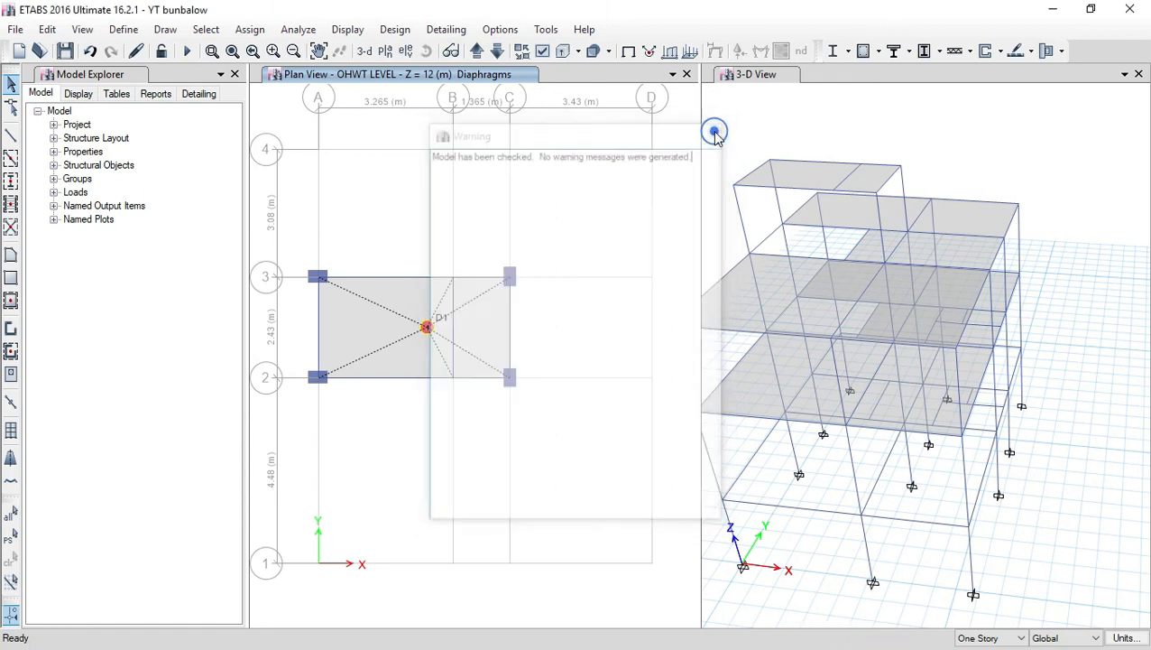